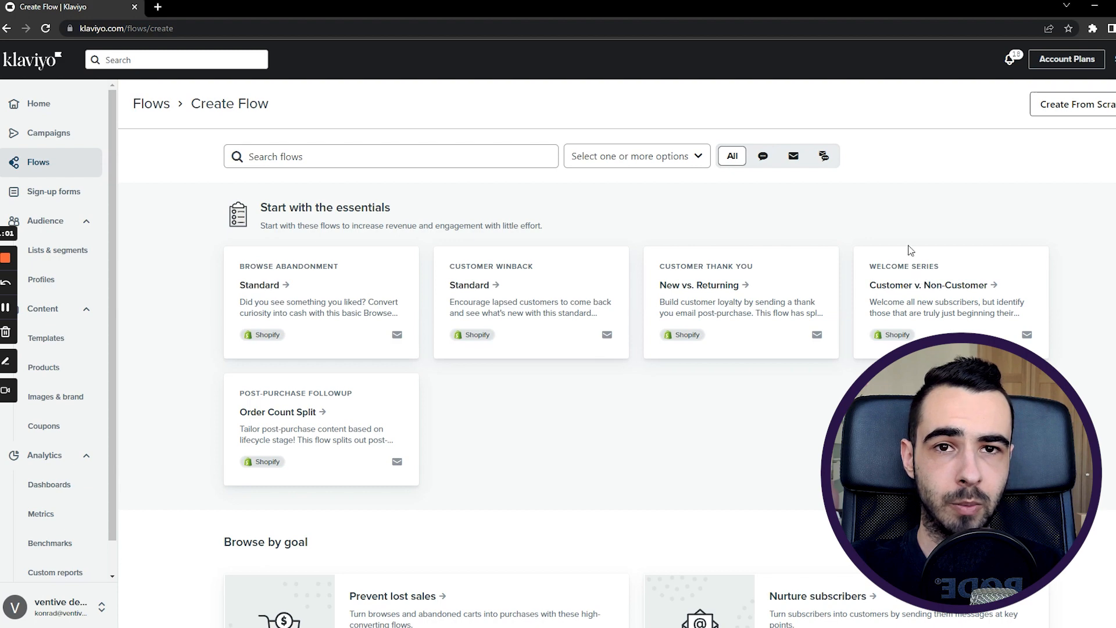
# - Open the Customer v. Non-Customer welcome series template and choose Newsletter as its trigger list
pyautogui.click(910, 289)
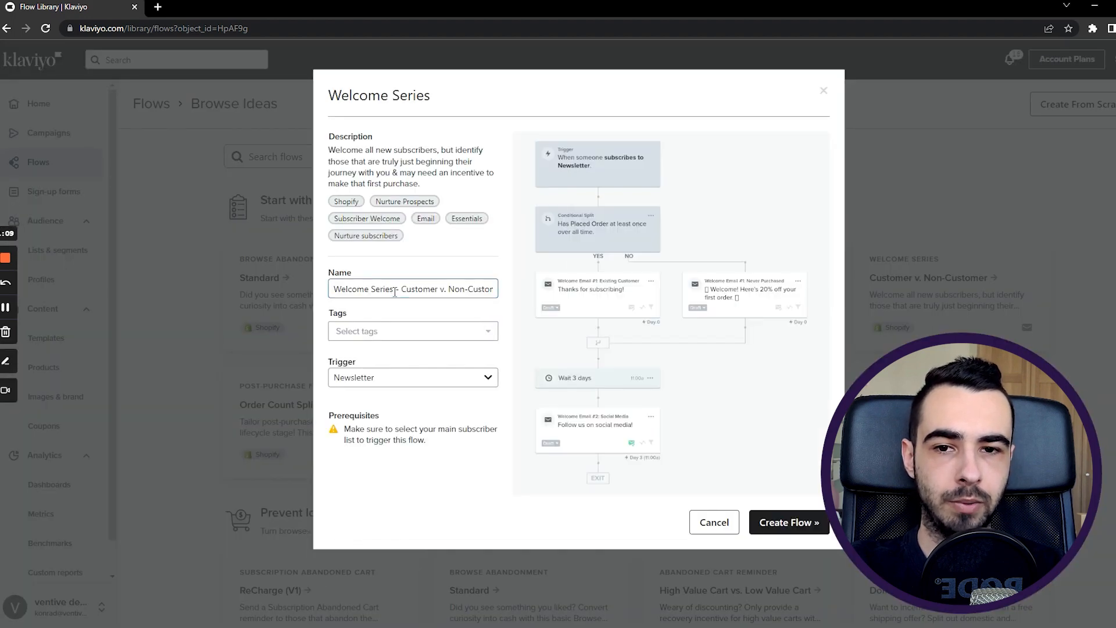
pyautogui.click(414, 386)
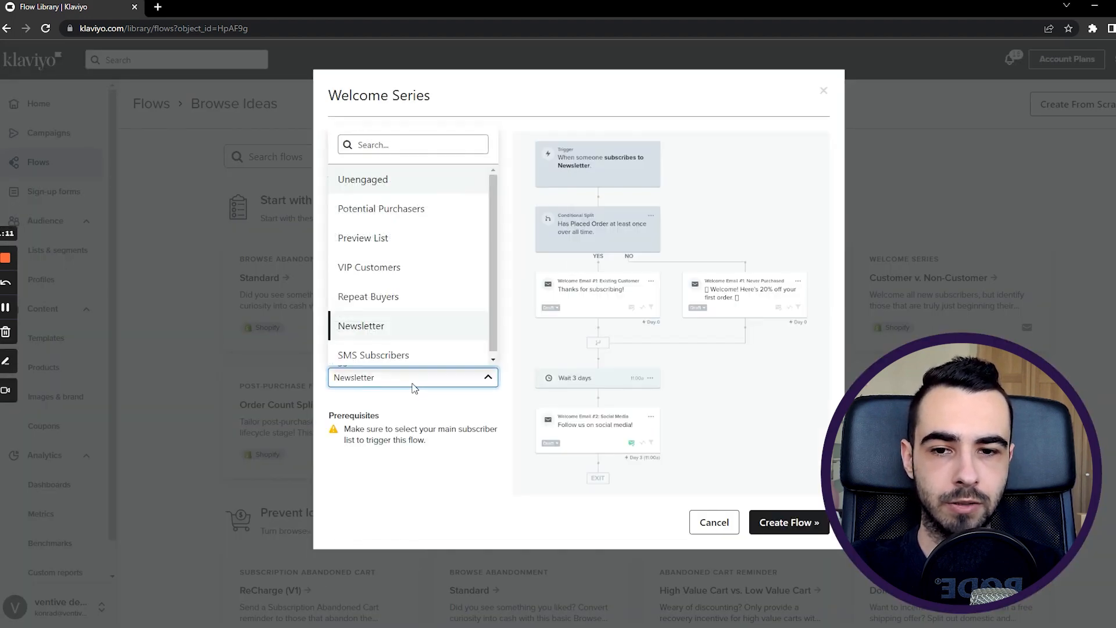
pyautogui.click(412, 329)
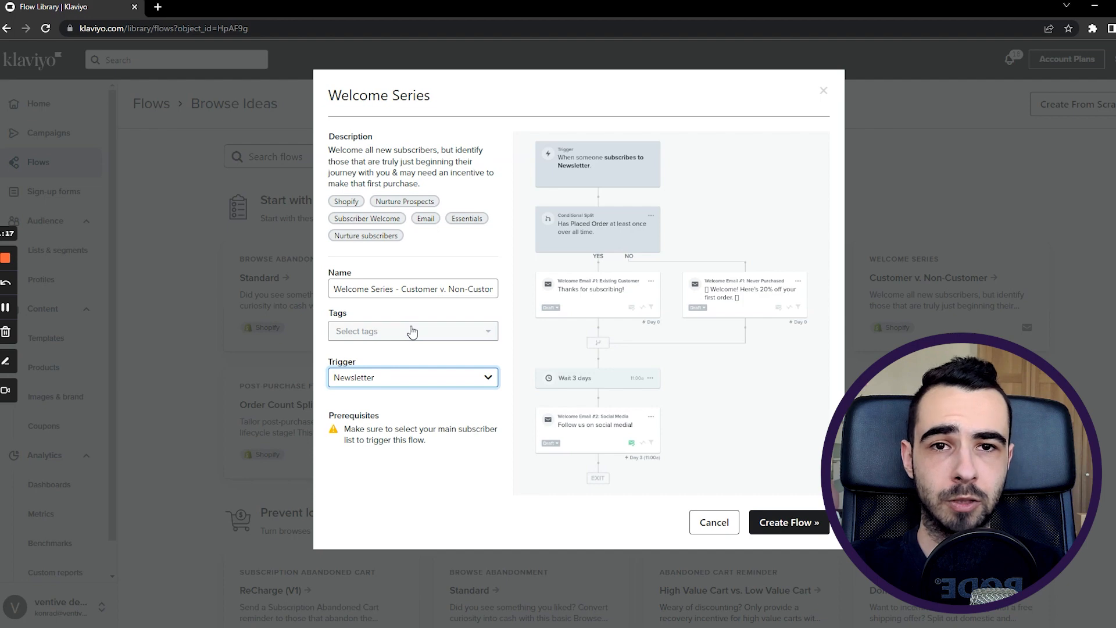
# - Assign a new tag named "Pre purchase" to the welcome series and create the flow
pyautogui.click(411, 331)
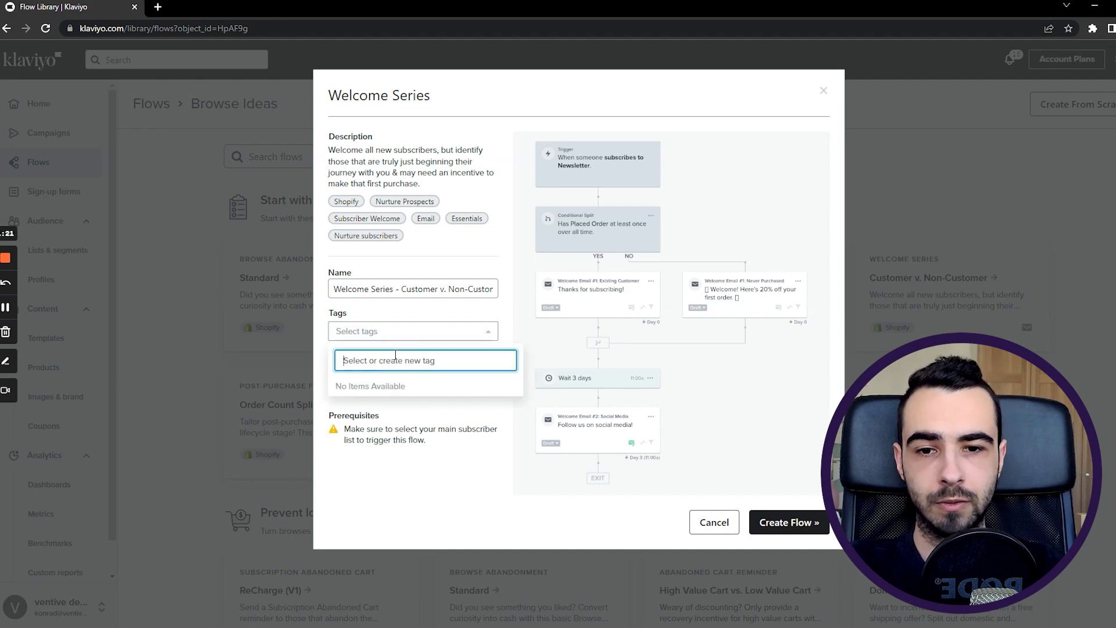
pyautogui.write('Pre purchase')
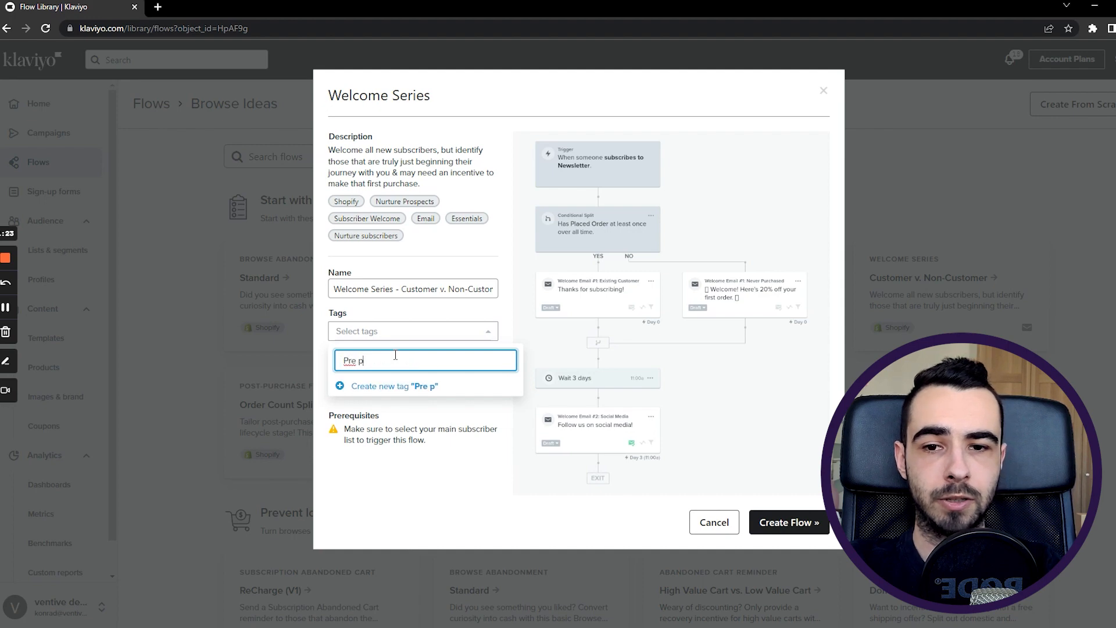
pyautogui.click(382, 386)
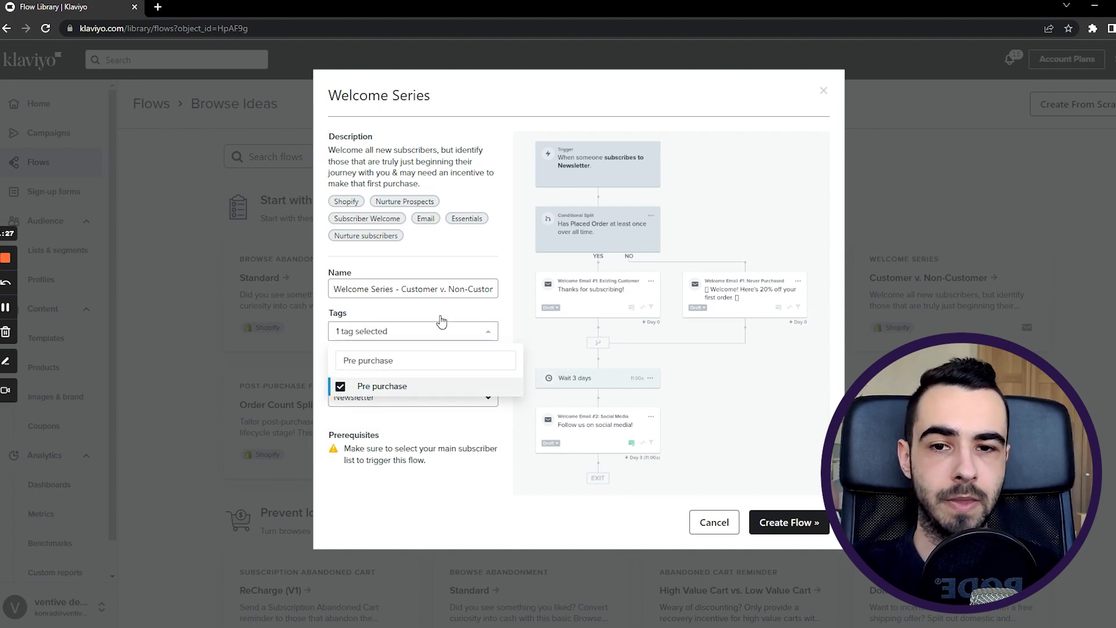
pyautogui.click(453, 335)
pyautogui.click(796, 521)
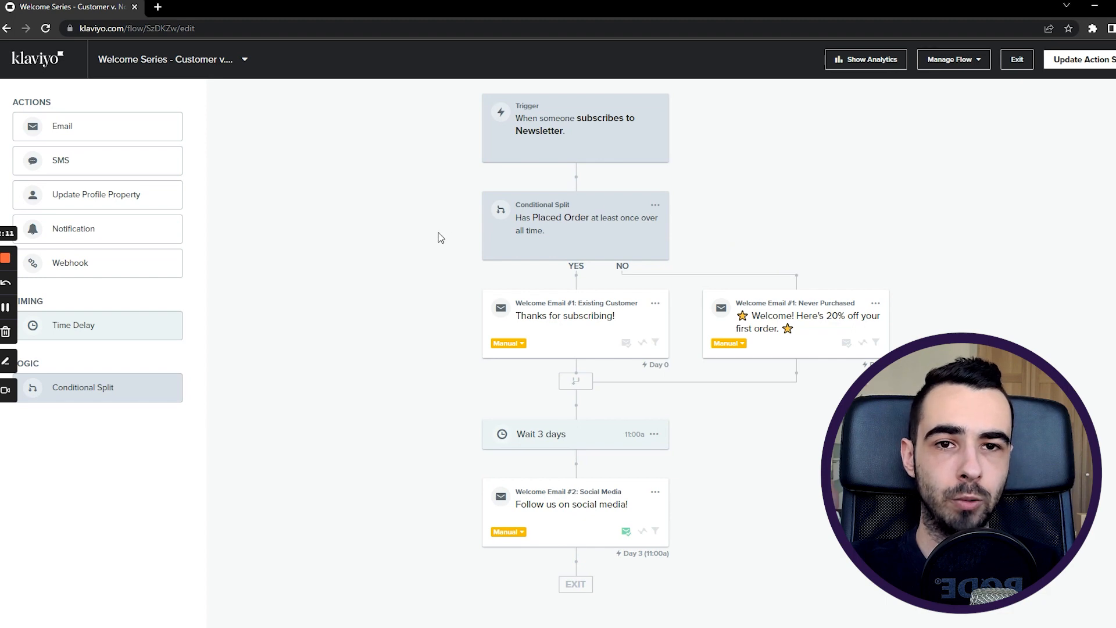
pyautogui.click(525, 144)
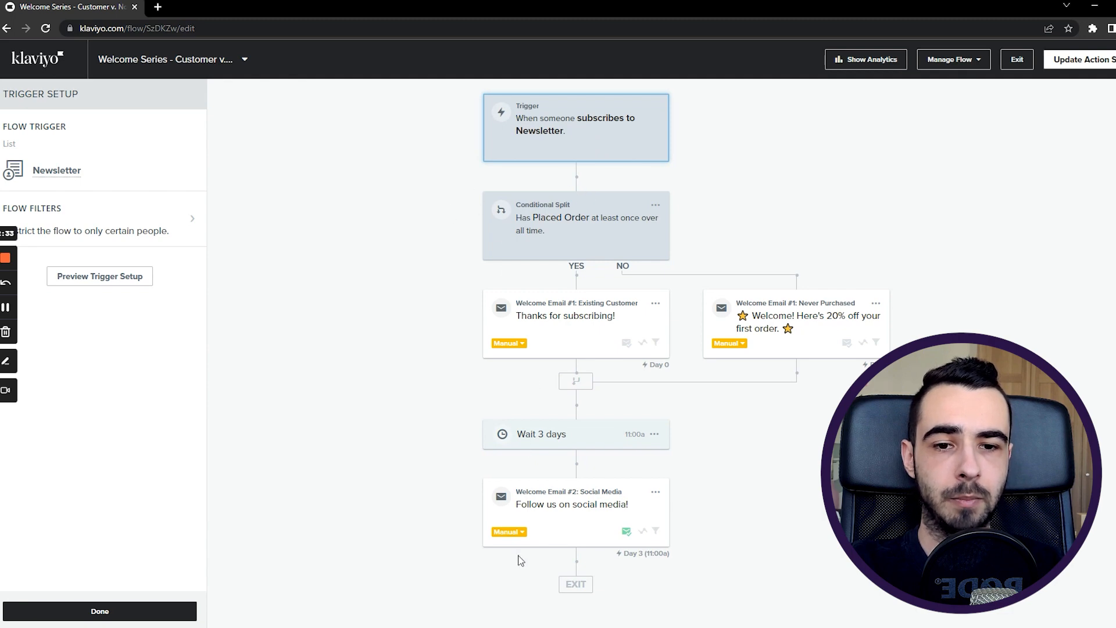
pyautogui.click(133, 611)
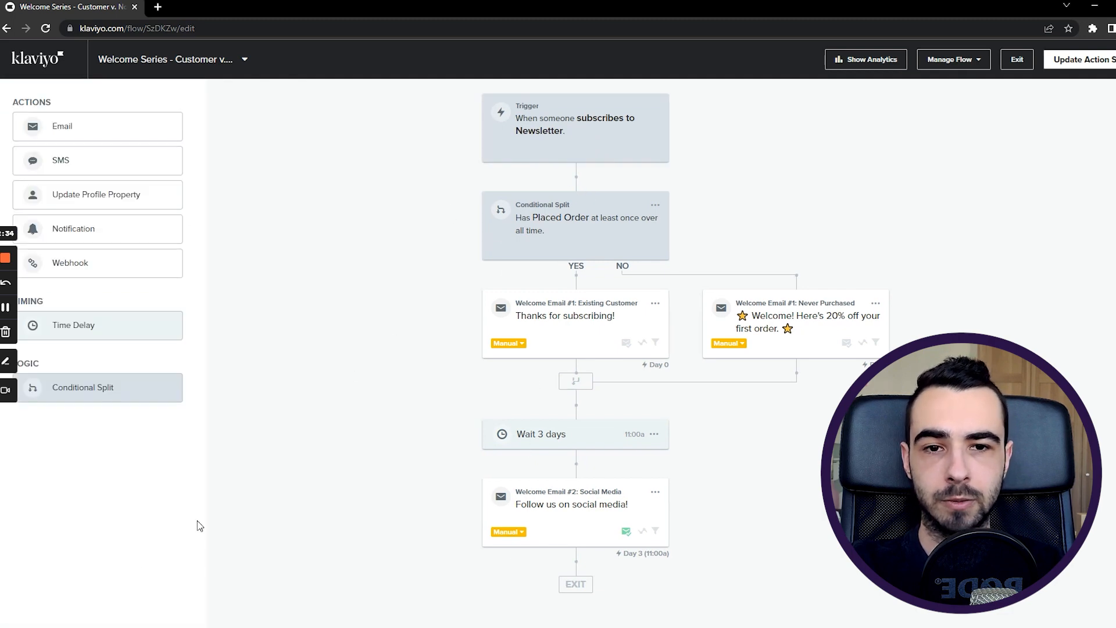
# - Delete the Placed Order conditional split together with its No path
pyautogui.click(656, 205)
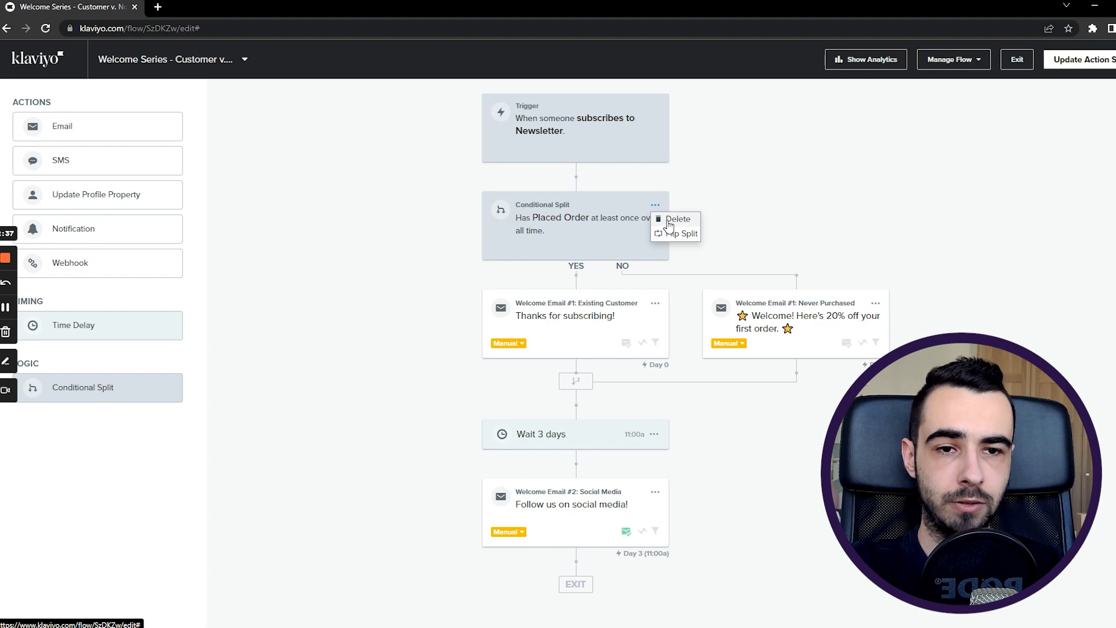
pyautogui.click(670, 226)
pyautogui.click(616, 220)
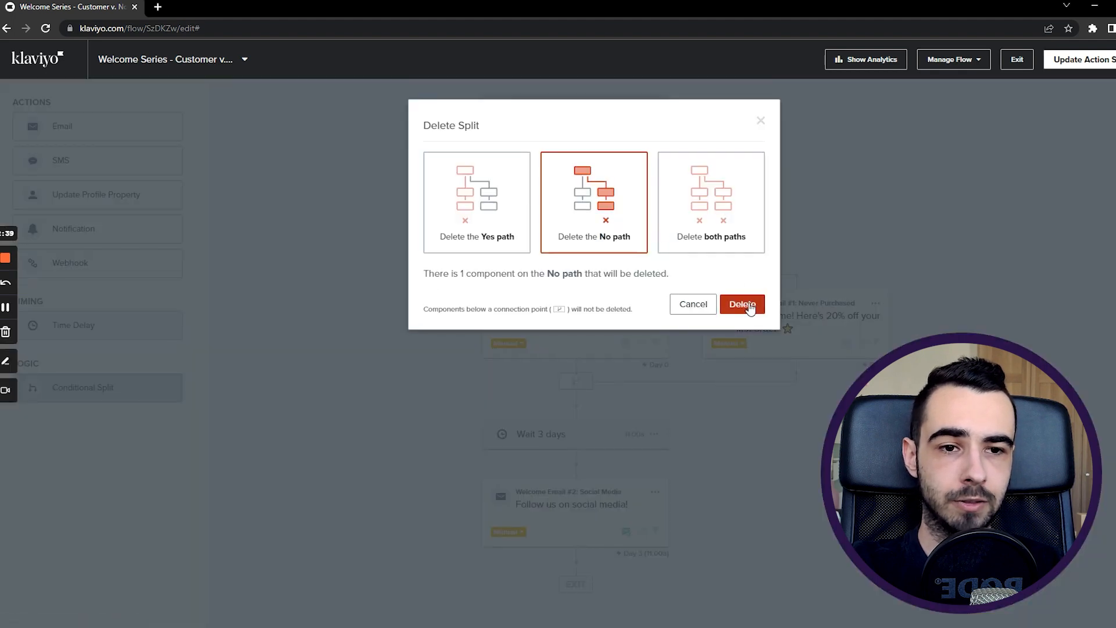
pyautogui.click(743, 304)
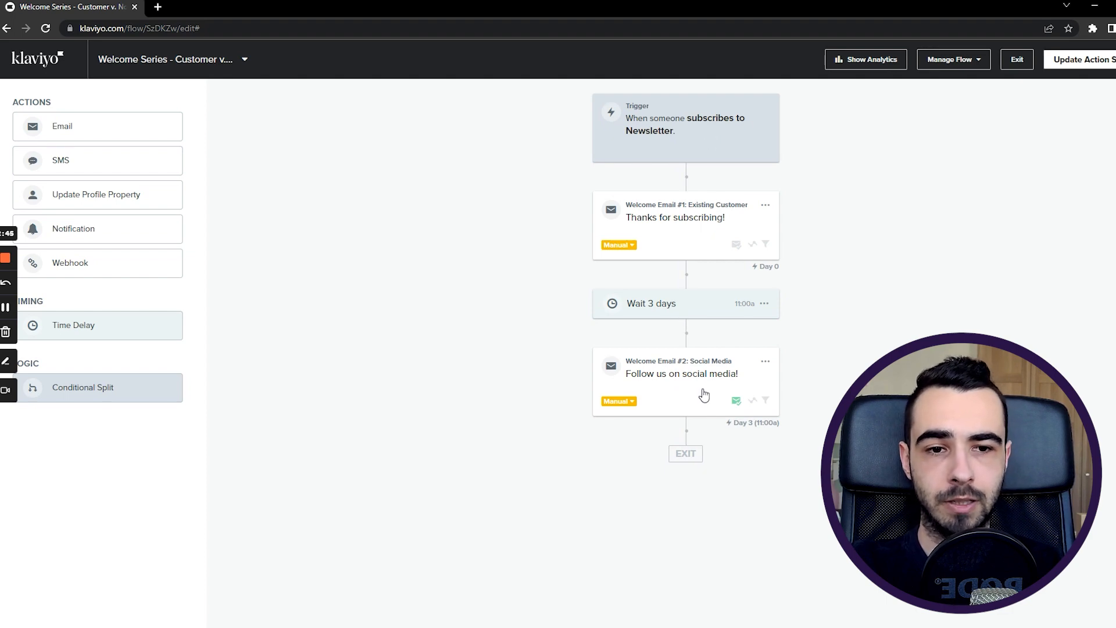
# - Add a 1-day time delay after the social media email at the end of the flow and save it
pyautogui.moveTo(147, 324); pyautogui.dragTo(738, 462)
pyautogui.doubleClick(47, 160)
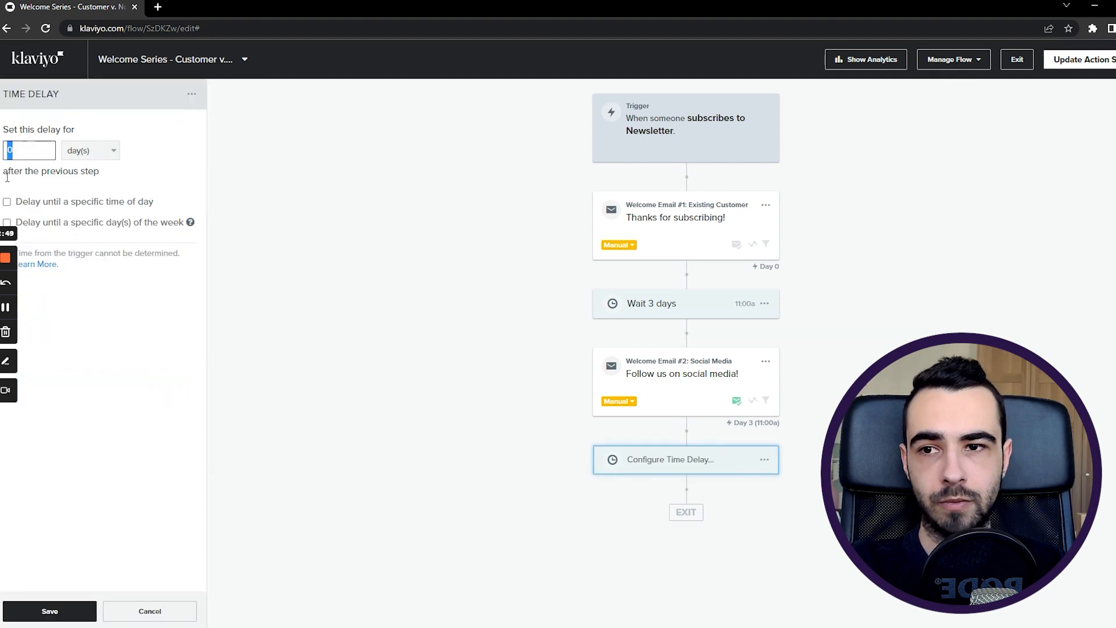
pyautogui.write('1')
pyautogui.click(82, 610)
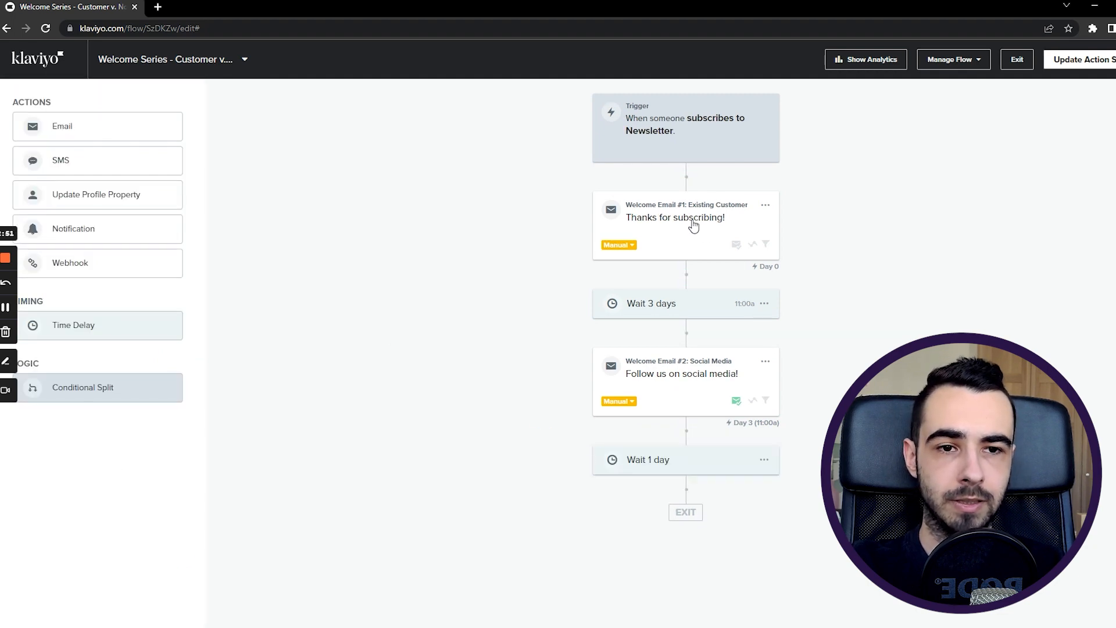
# - Add a flow filter to the Newsletter trigger for what someone has done (or not done), using the Placed Order metric
pyautogui.click(679, 132)
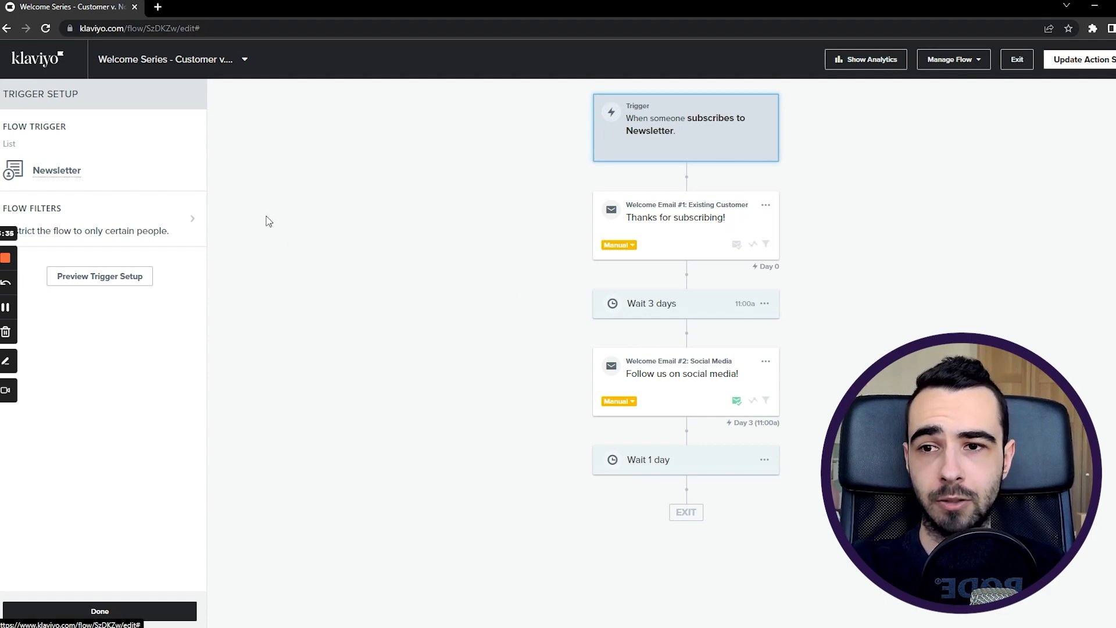
pyautogui.click(693, 132)
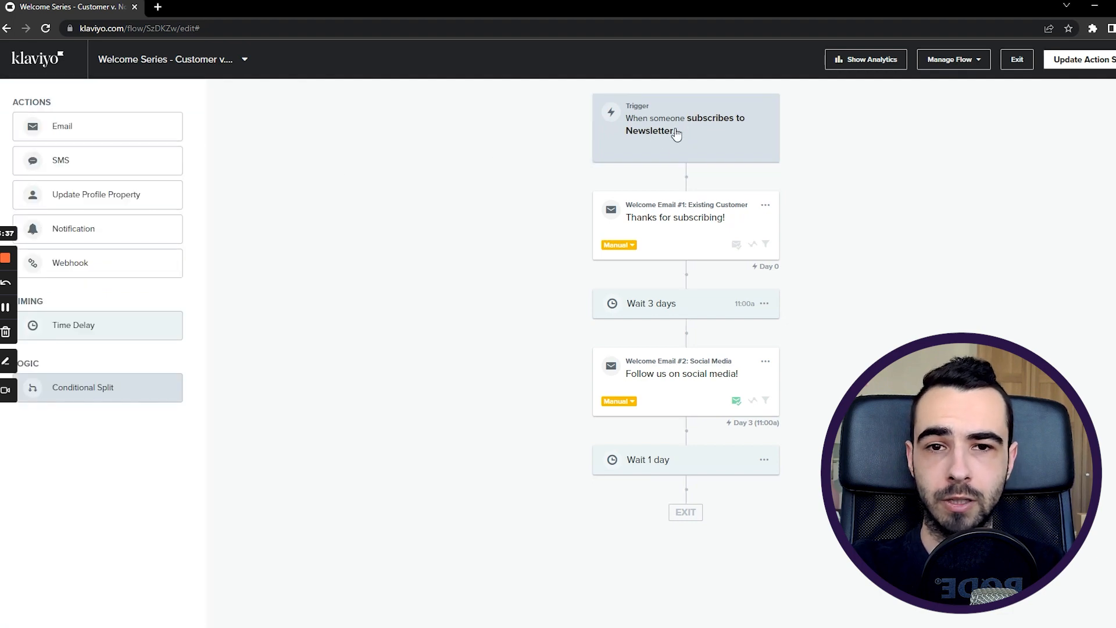
pyautogui.click(674, 134)
pyautogui.click(168, 227)
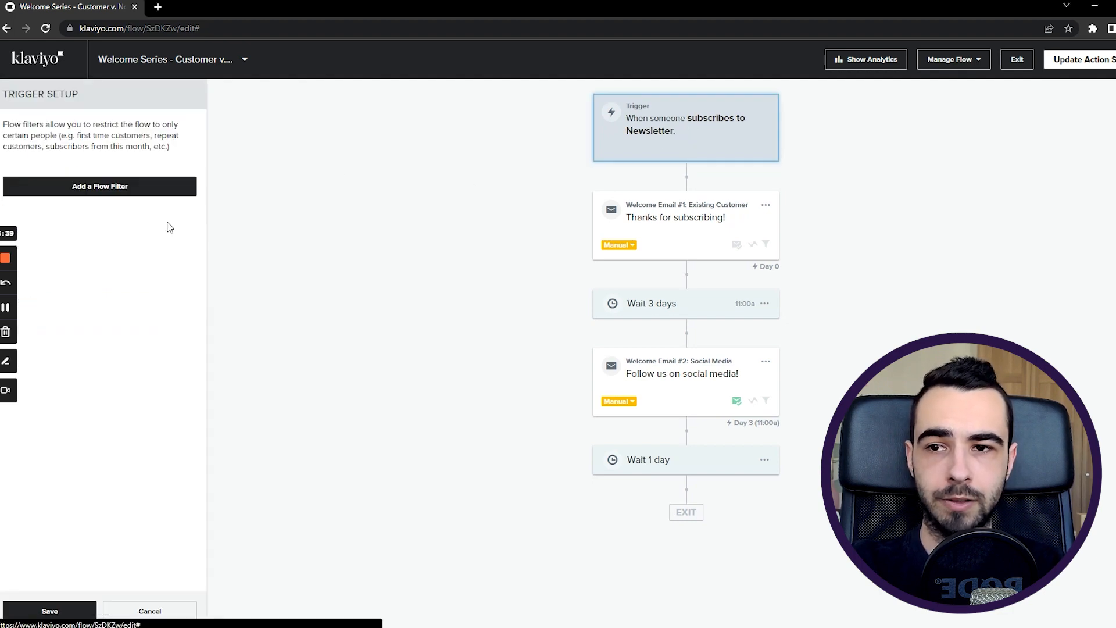
pyautogui.click(145, 189)
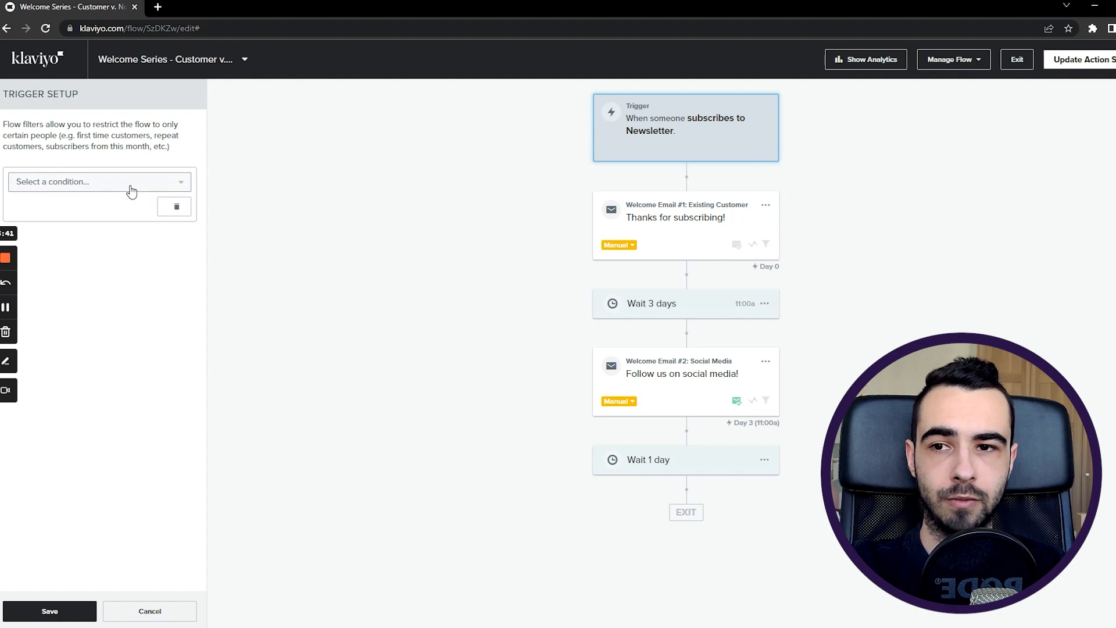
pyautogui.click(130, 186)
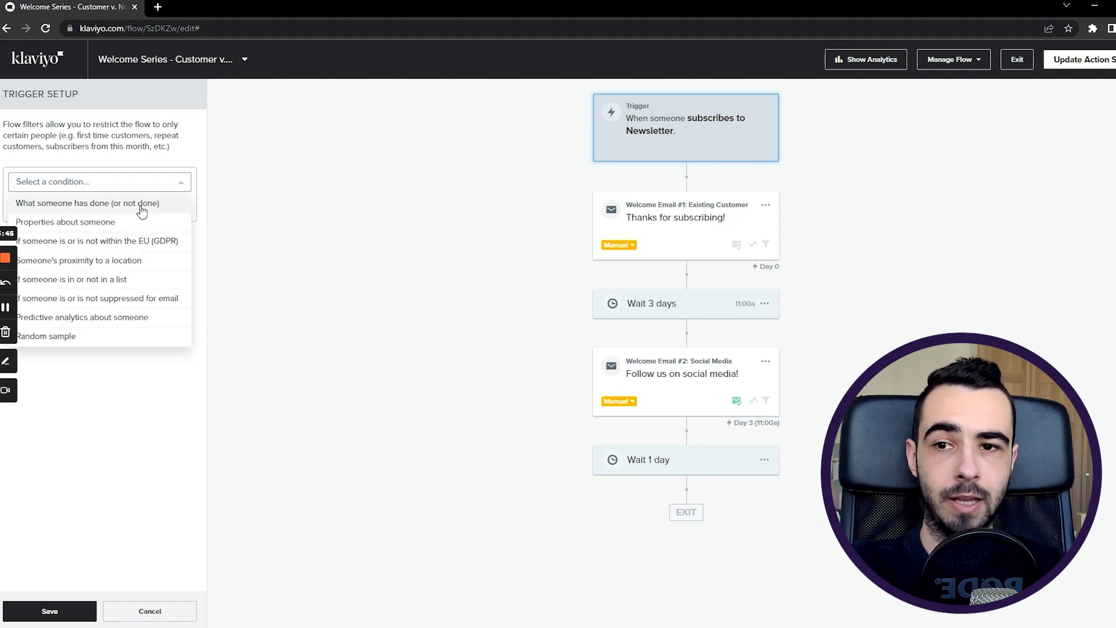
pyautogui.click(141, 206)
pyautogui.click(94, 213)
pyautogui.click(100, 237)
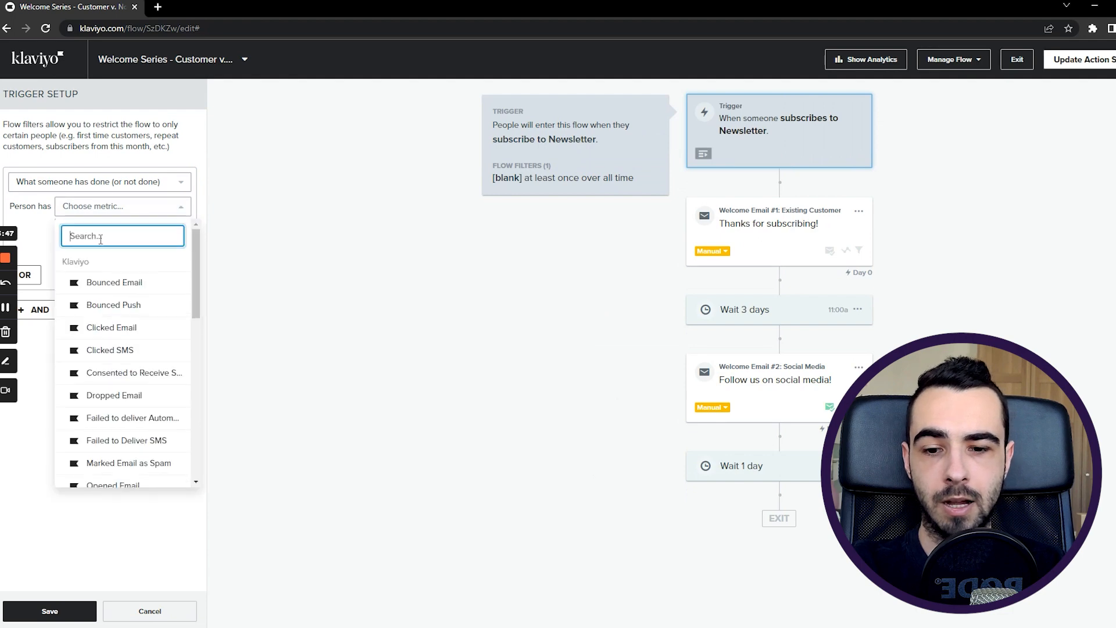
pyautogui.write('pl')
pyautogui.click(112, 282)
# - Set the Placed Order filter to zero times since starting this flow and save it
pyautogui.click(97, 231)
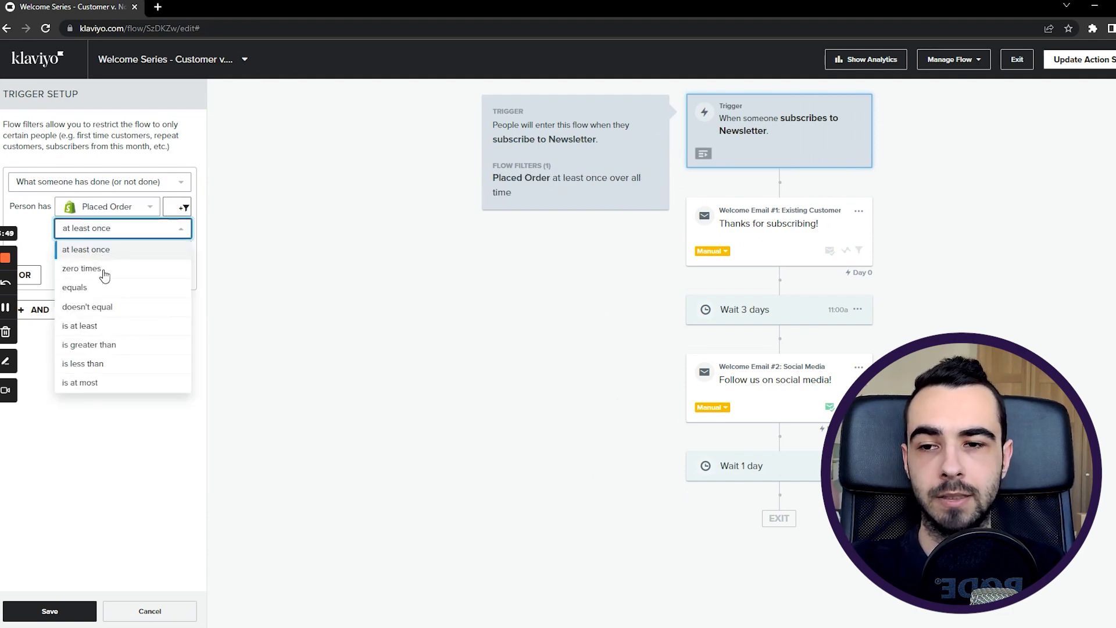
pyautogui.click(107, 271)
pyautogui.click(110, 250)
pyautogui.click(119, 387)
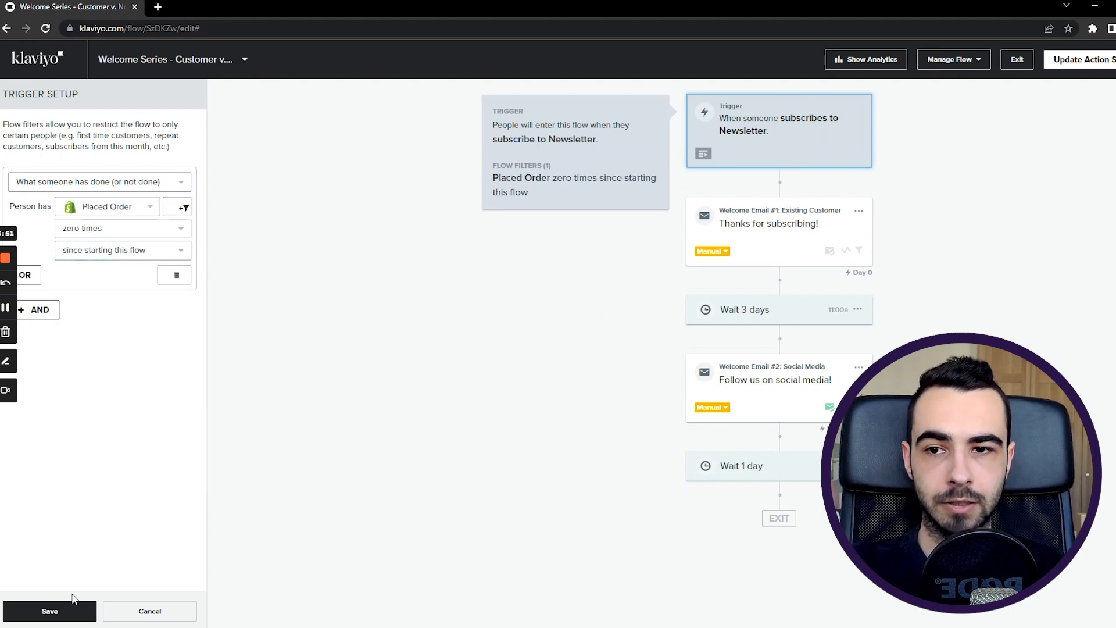
pyautogui.click(56, 611)
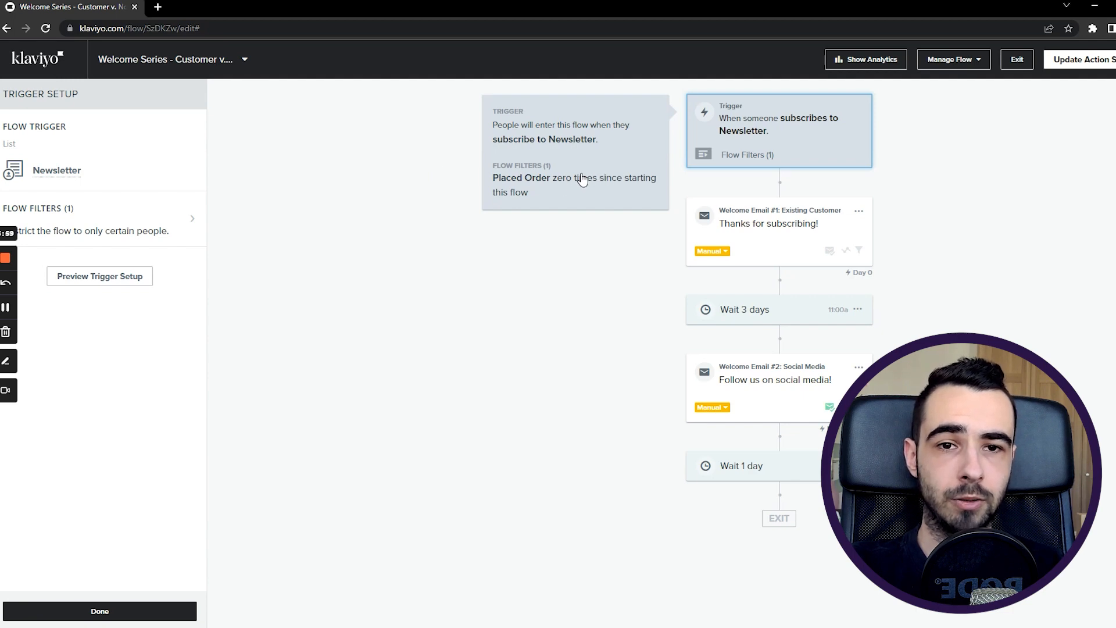
# - Change the time frame of the Placed Order flow filter to over all time and save it
pyautogui.click(184, 215)
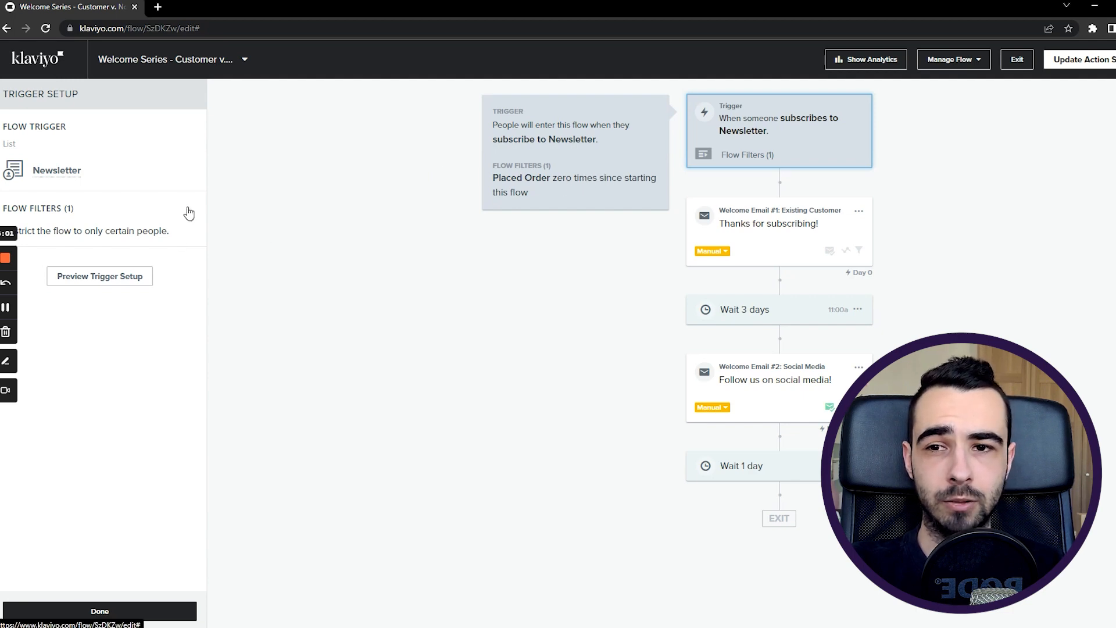
pyautogui.click(115, 234)
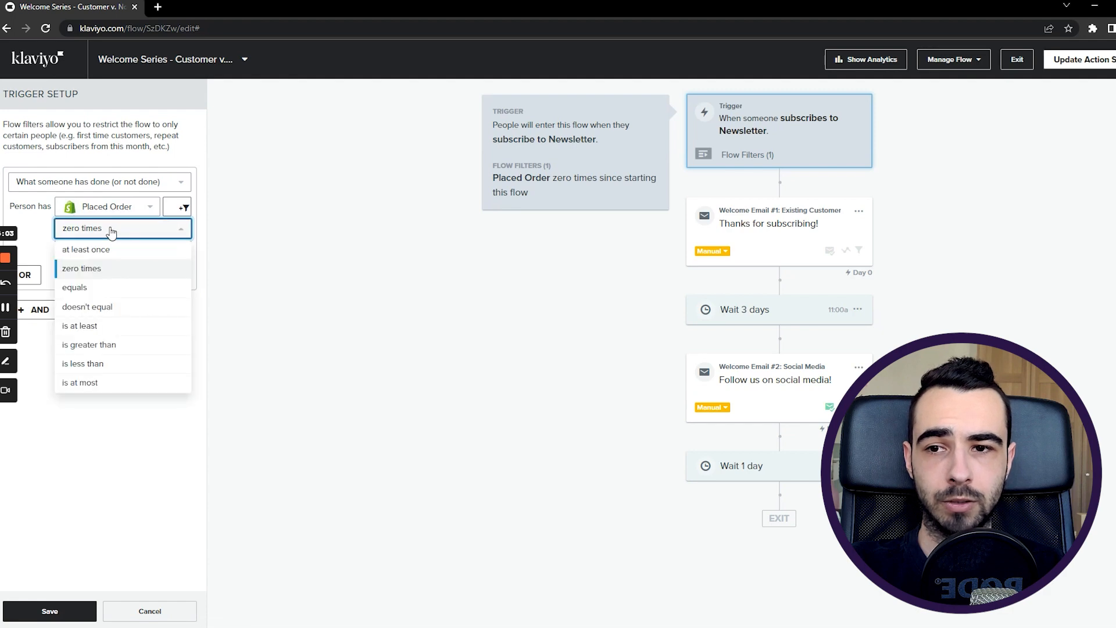
pyautogui.click(111, 231)
pyautogui.click(109, 253)
pyautogui.click(68, 610)
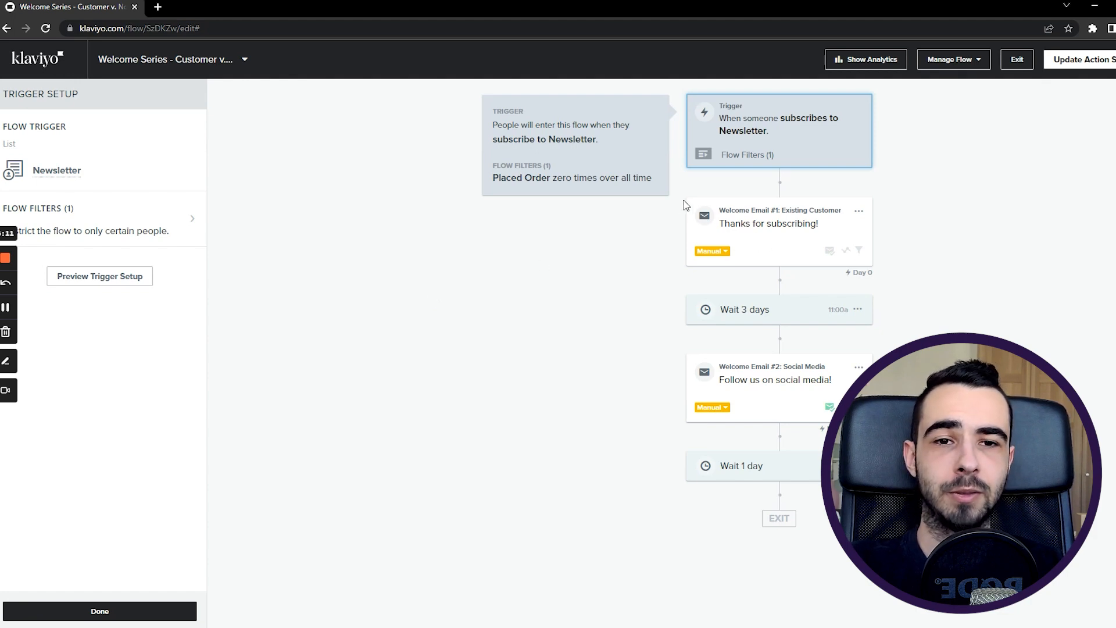
# - Add a second AND condition to the flow filters, based on what someone has done (or not done)
pyautogui.click(192, 223)
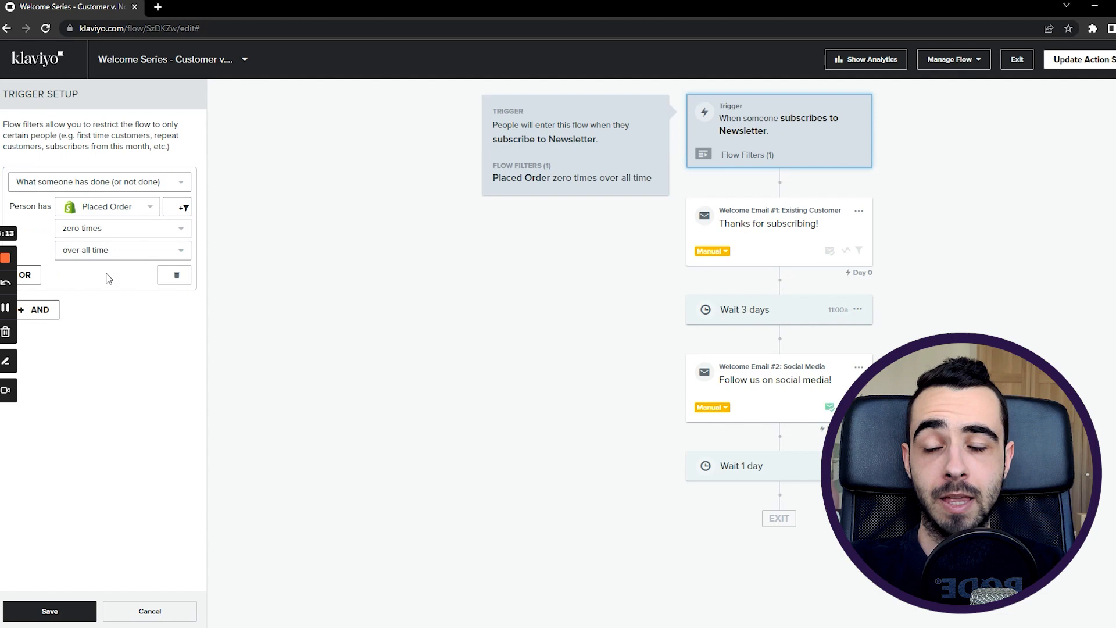
pyautogui.click(34, 308)
pyautogui.click(110, 344)
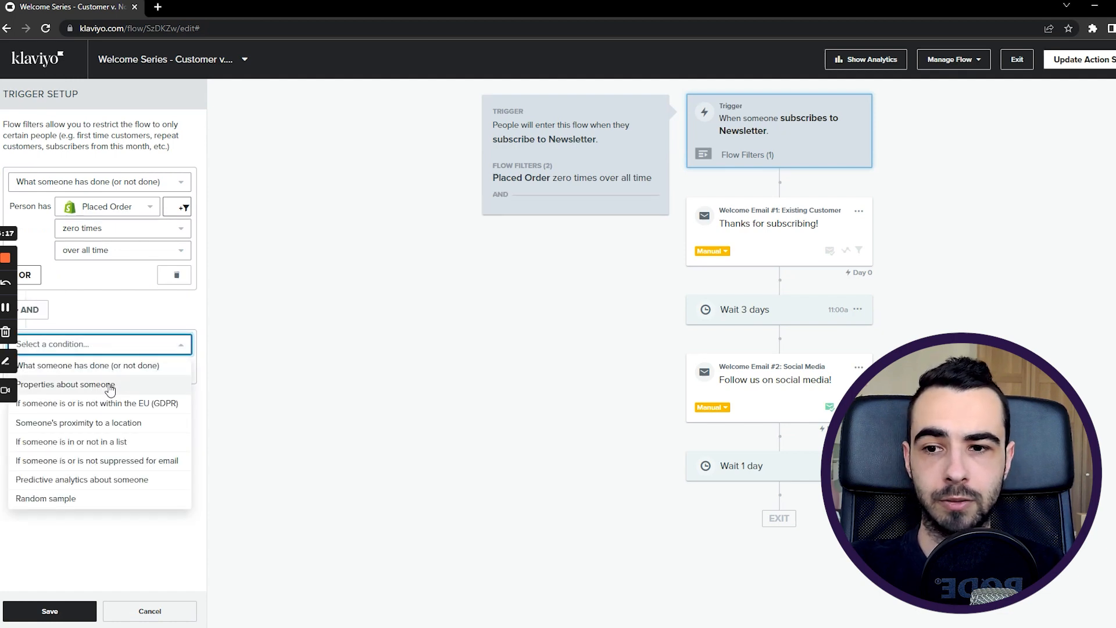
pyautogui.click(99, 366)
# - Base the second flow filter condition on what someone has done (or not done) and browse the available metrics, including the Shopify ones
pyautogui.click(96, 369)
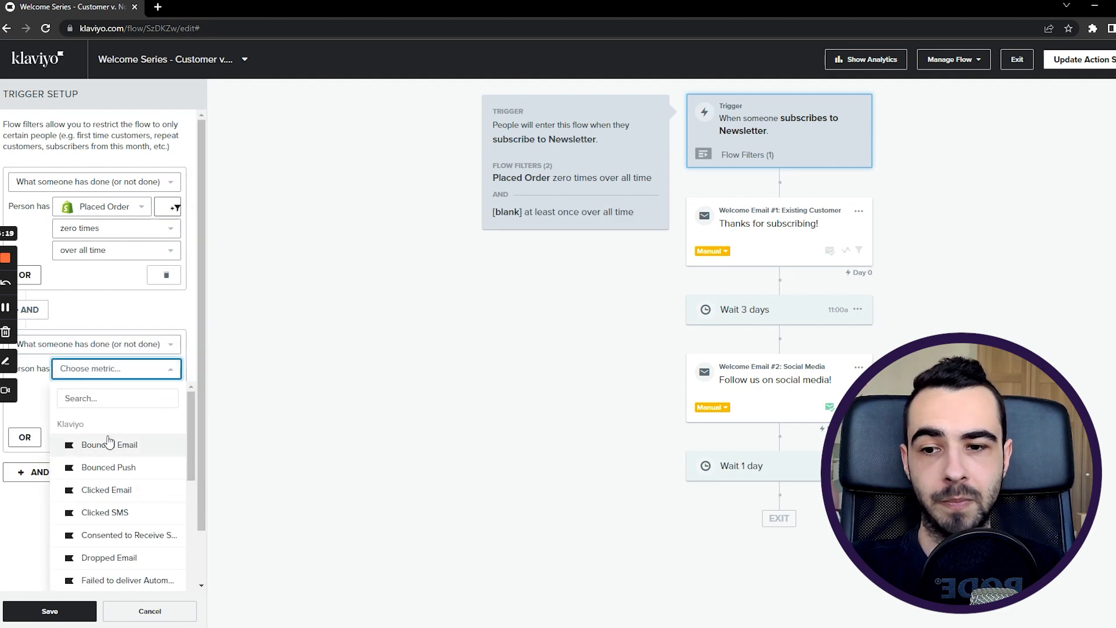
pyautogui.scroll(-2, 107, 441)
pyautogui.scroll(1, 127, 425)
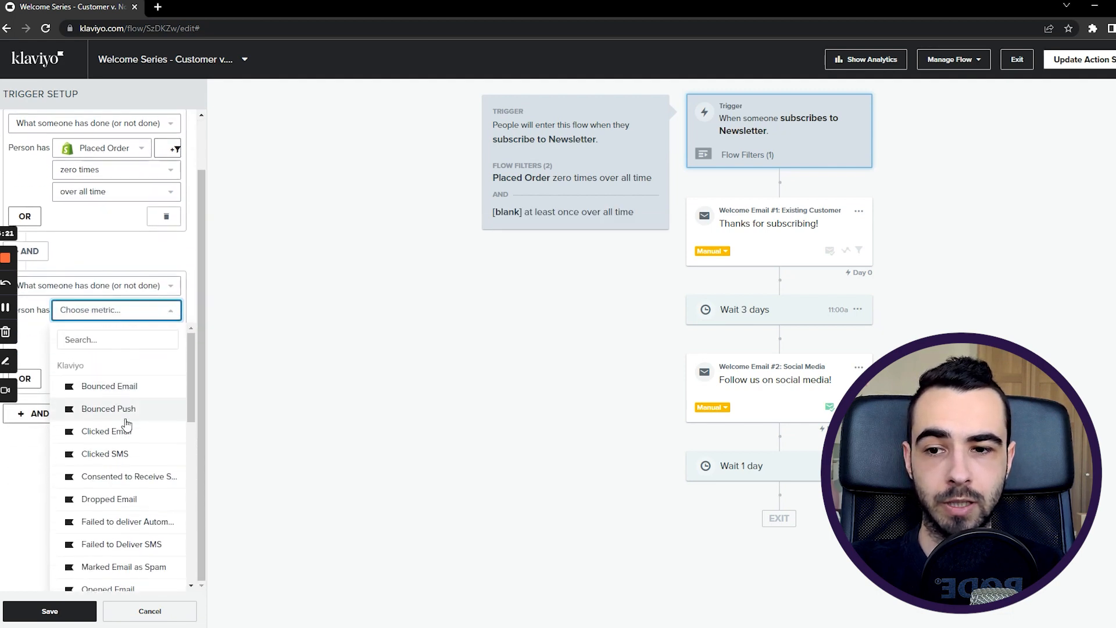
pyautogui.scroll(-7, 125, 447)
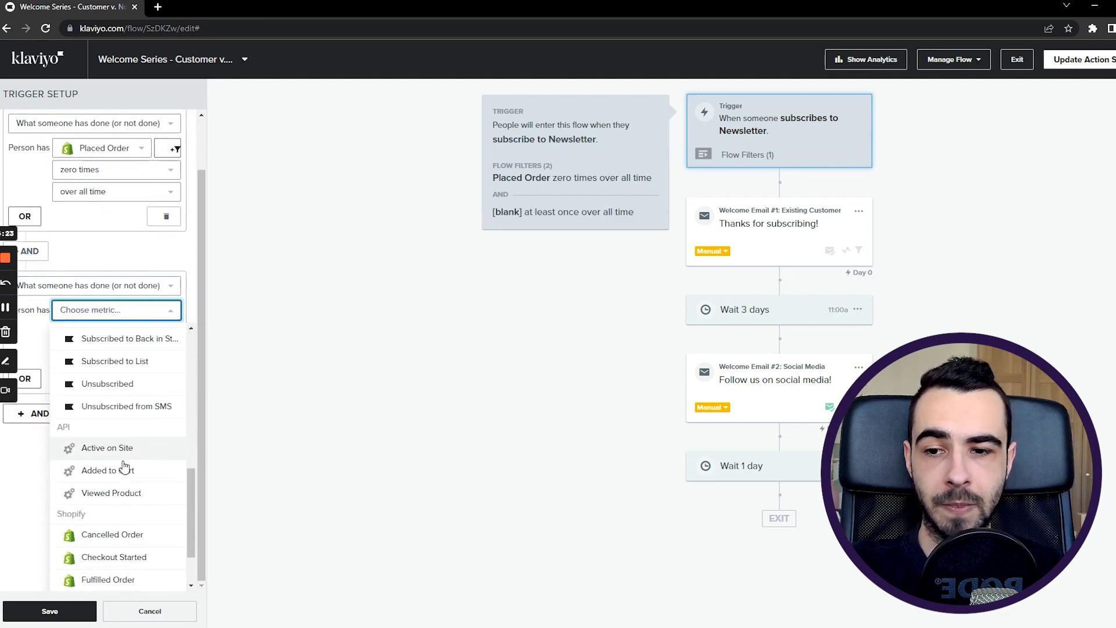
pyautogui.scroll(-2, 124, 465)
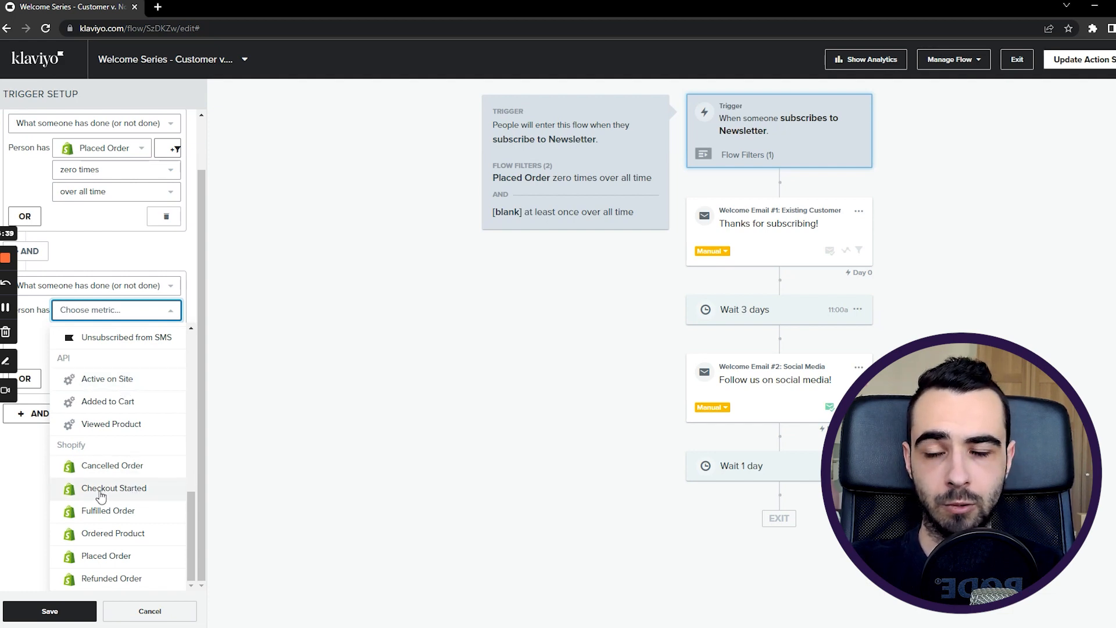
# - Review the frequency and time frame options of the second flow filter condition
pyautogui.click(119, 289)
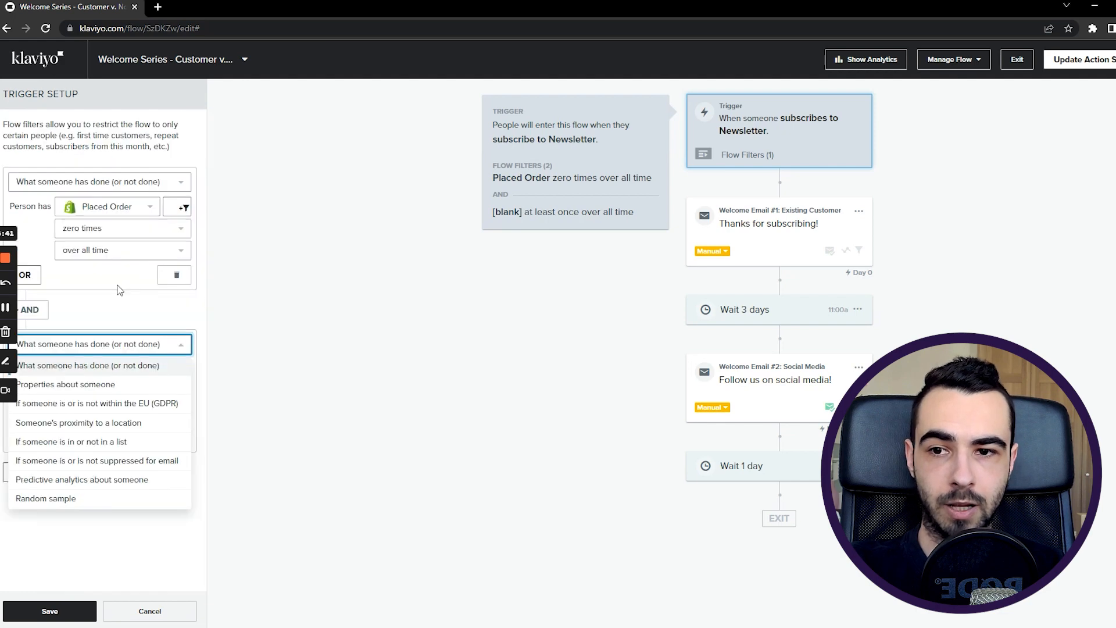
pyautogui.click(120, 365)
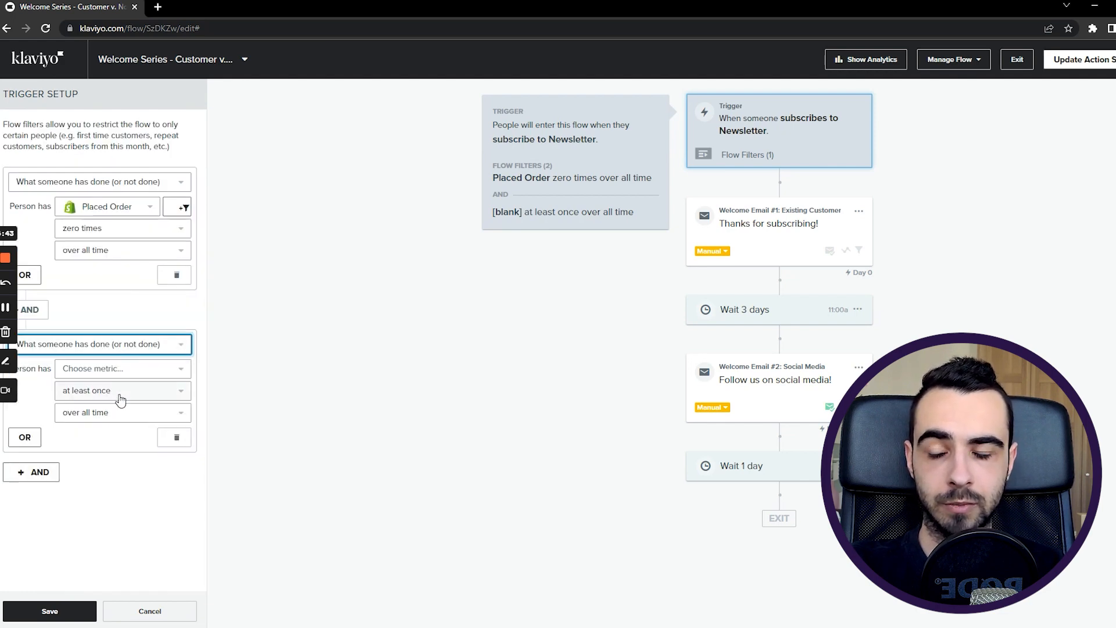
pyautogui.click(120, 392)
pyautogui.click(95, 389)
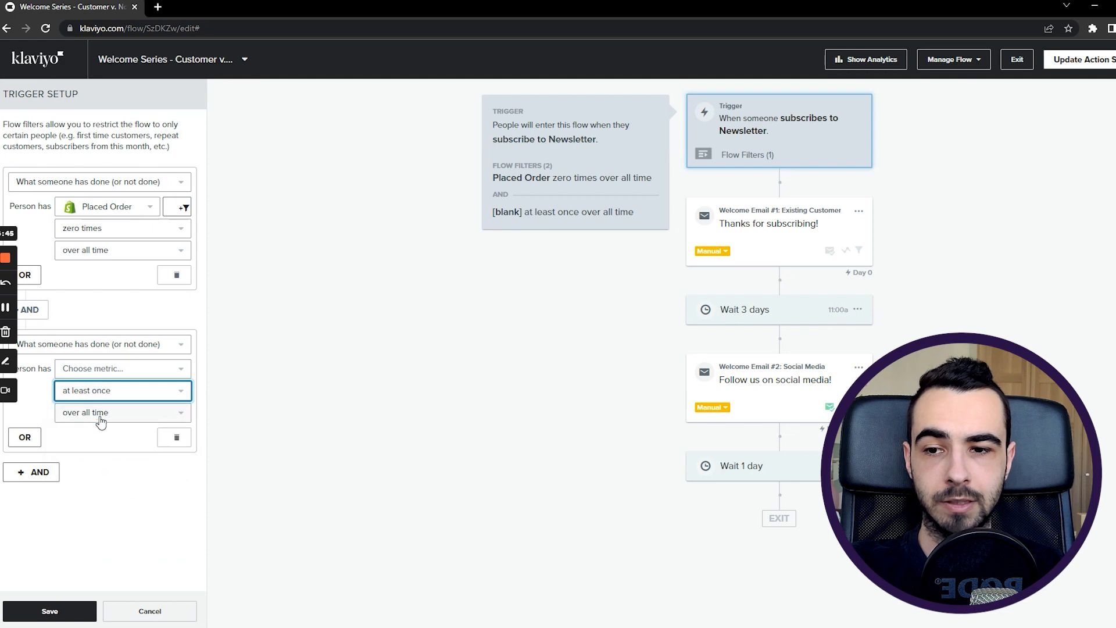
pyautogui.click(100, 416)
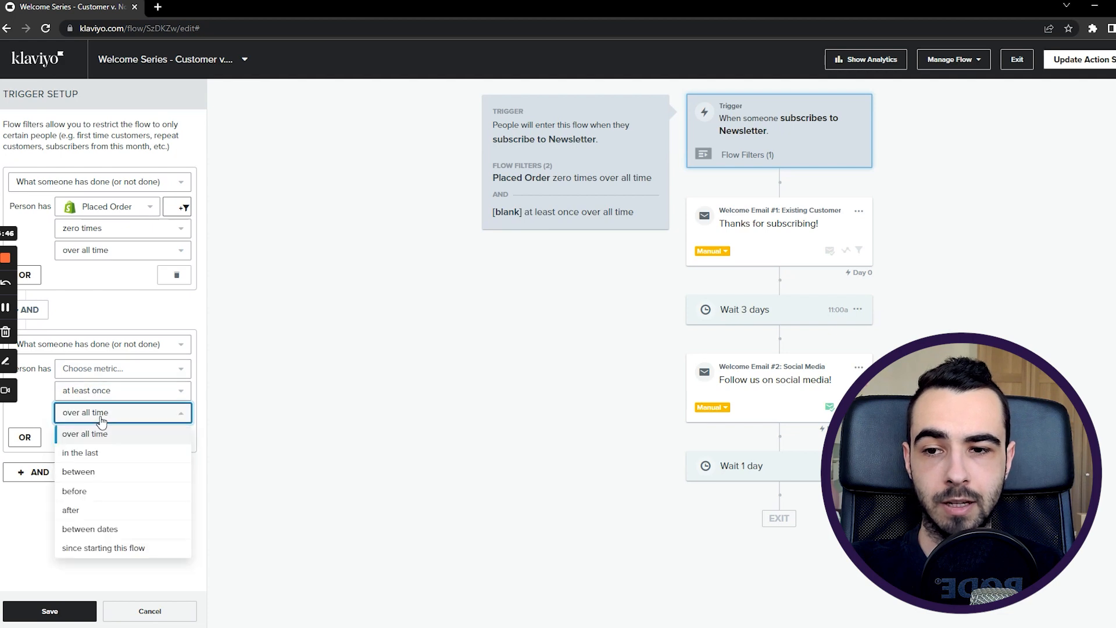
# - Change the second flow filter condition to Properties about someone, with Country equals United States
pyautogui.click(120, 350)
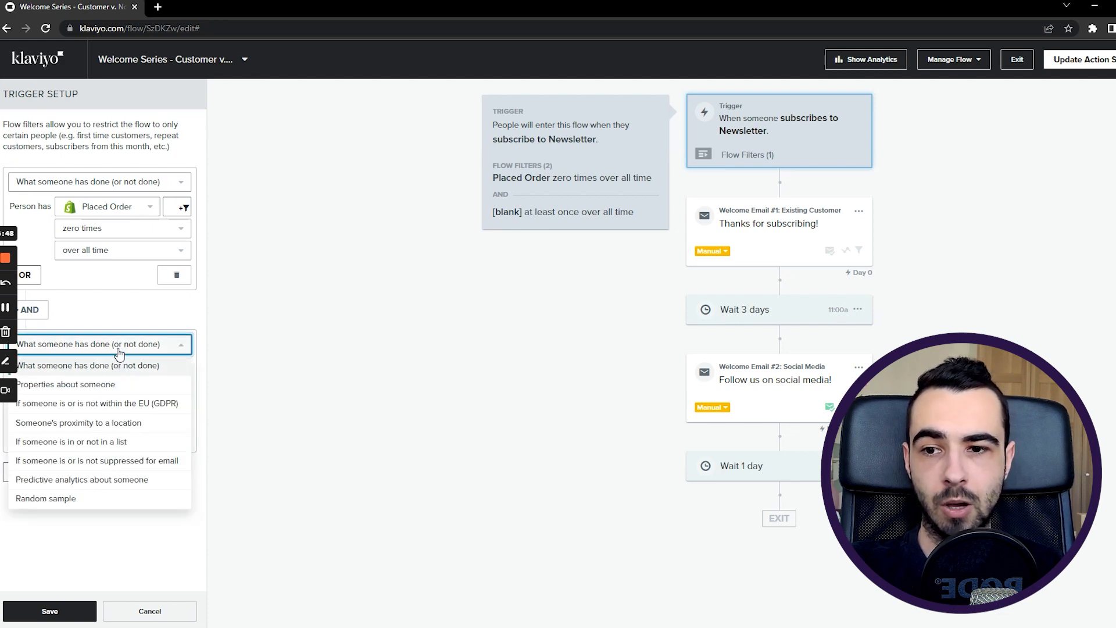
pyautogui.click(104, 385)
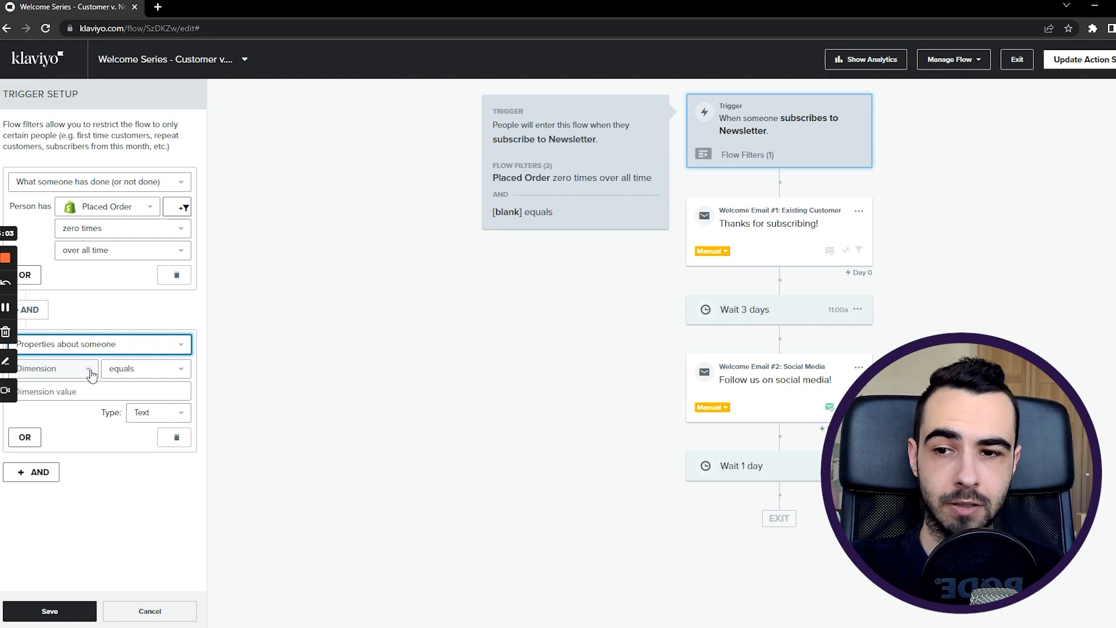
pyautogui.click(90, 372)
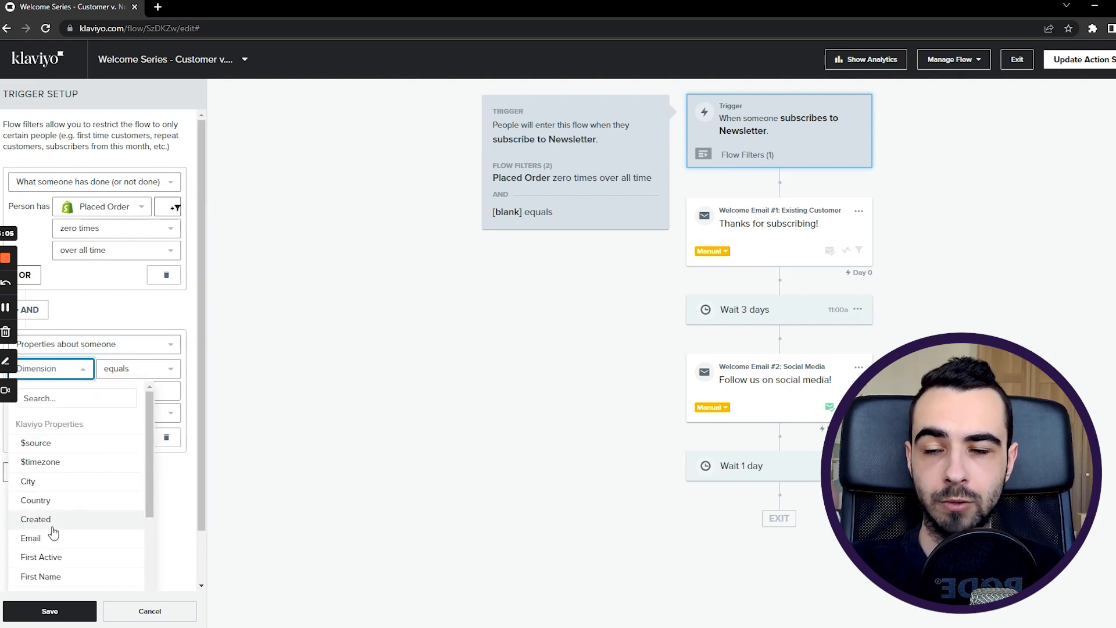
pyautogui.click(77, 499)
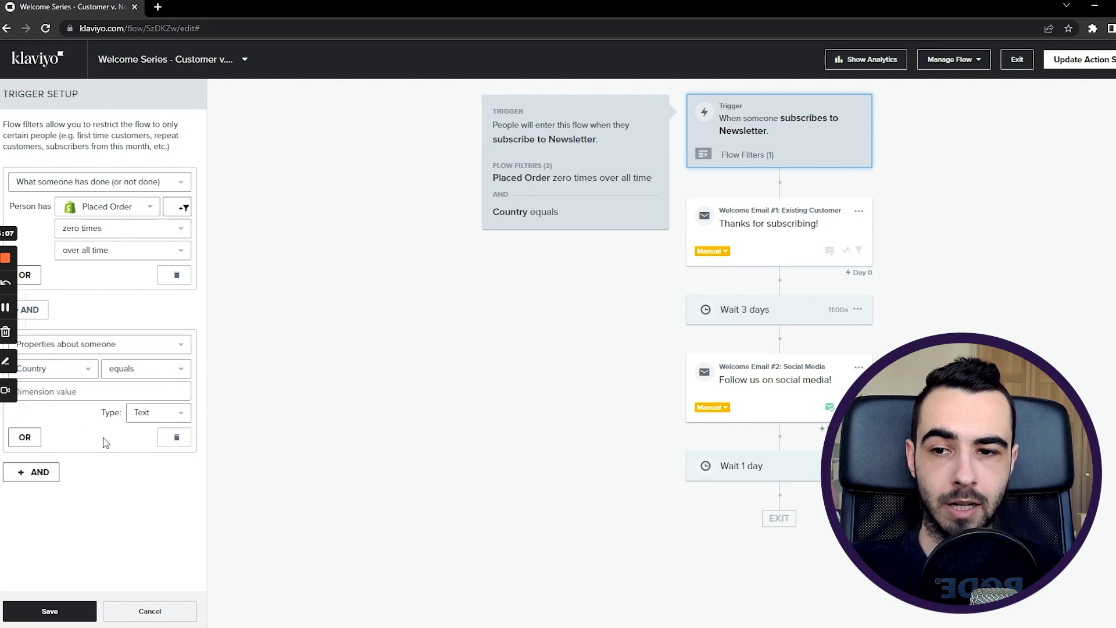
pyautogui.click(126, 390)
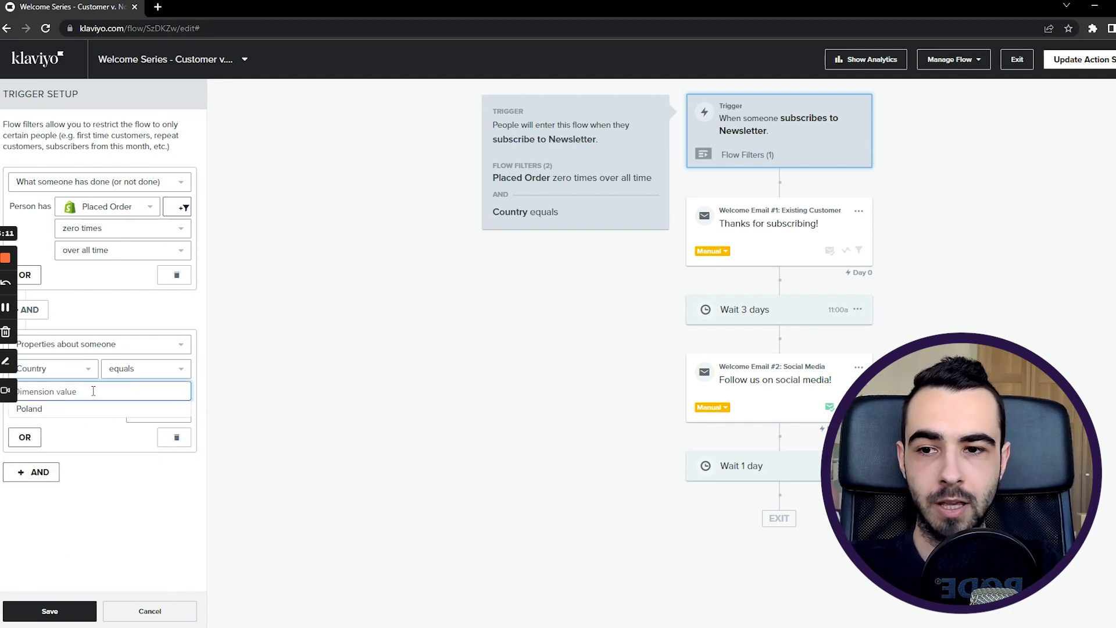
pyautogui.write('United States')
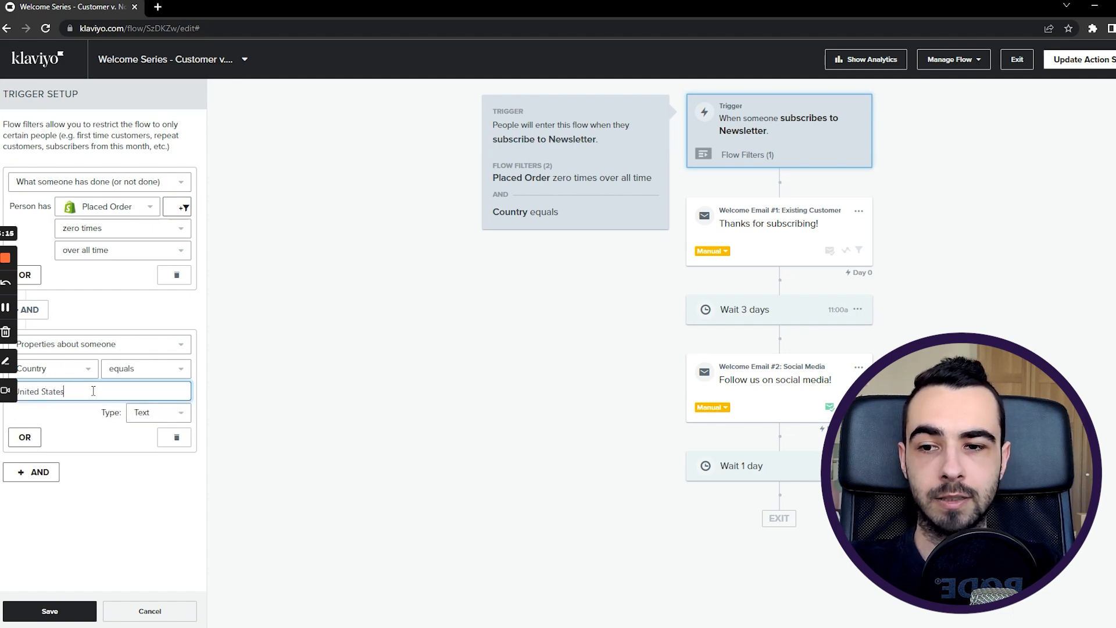
pyautogui.click(85, 436)
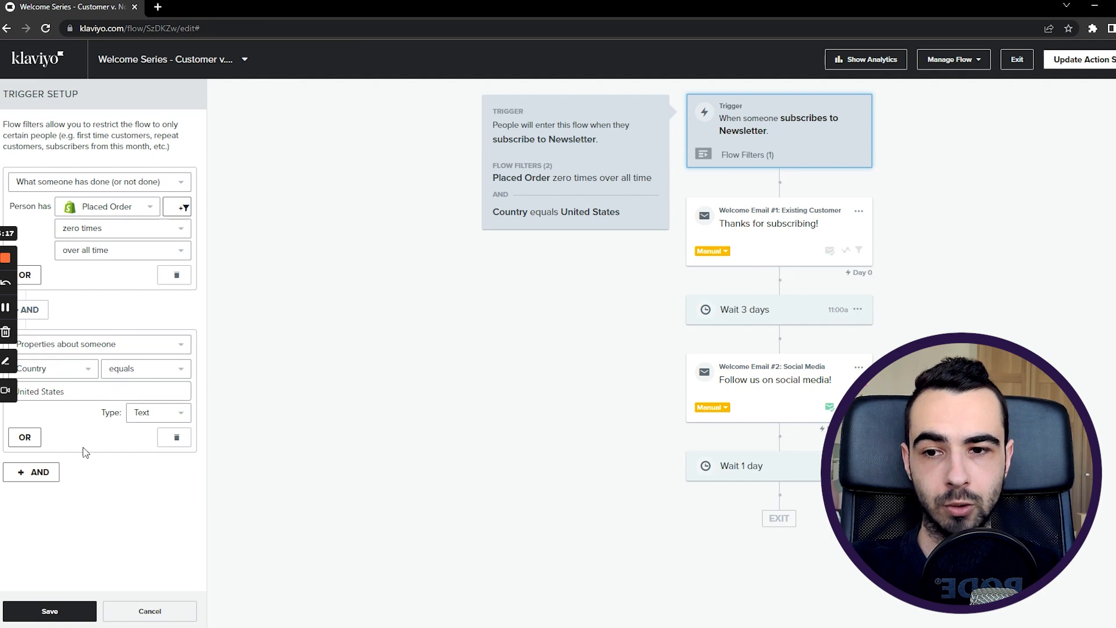
# - Try the "doesn't equal" operator on the Country condition, and set it back to "equals"
pyautogui.click(124, 370)
pyautogui.click(146, 156)
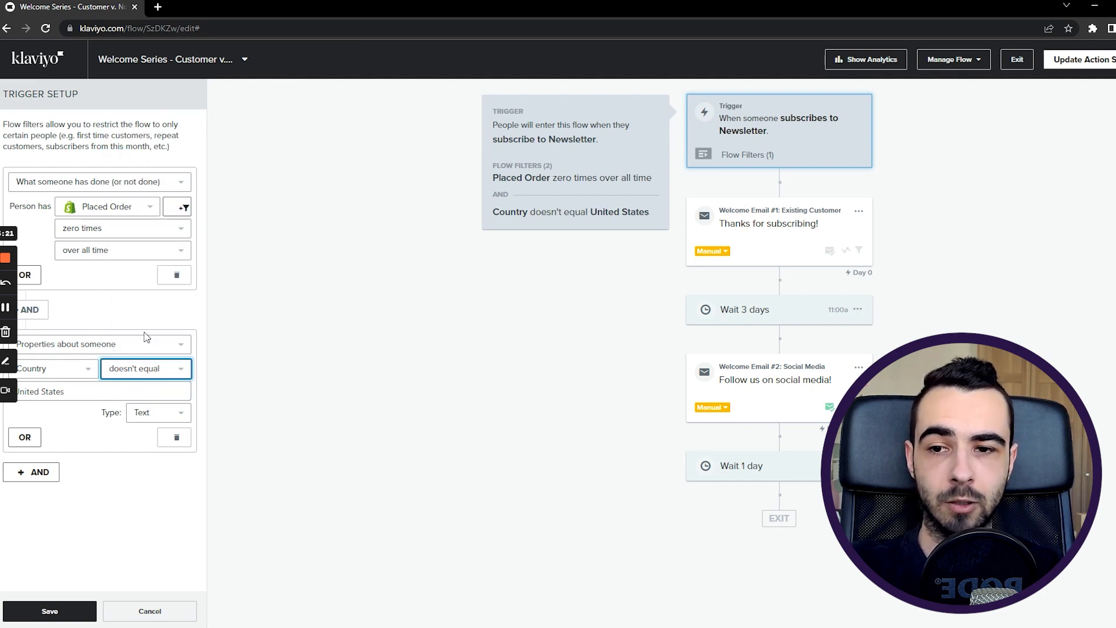
pyautogui.click(146, 369)
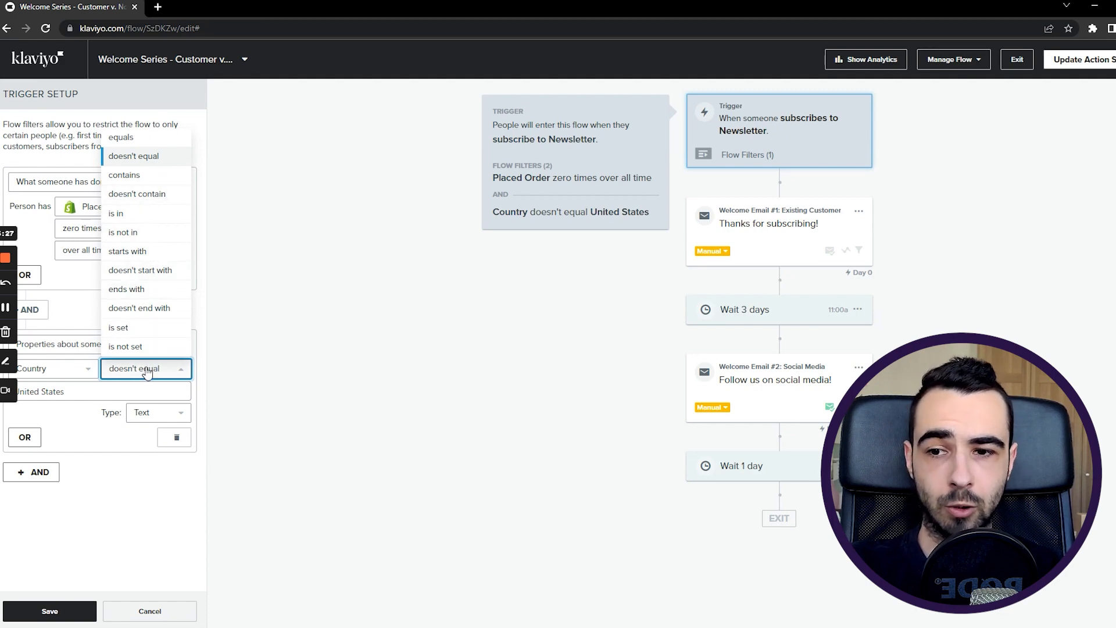
pyautogui.click(129, 144)
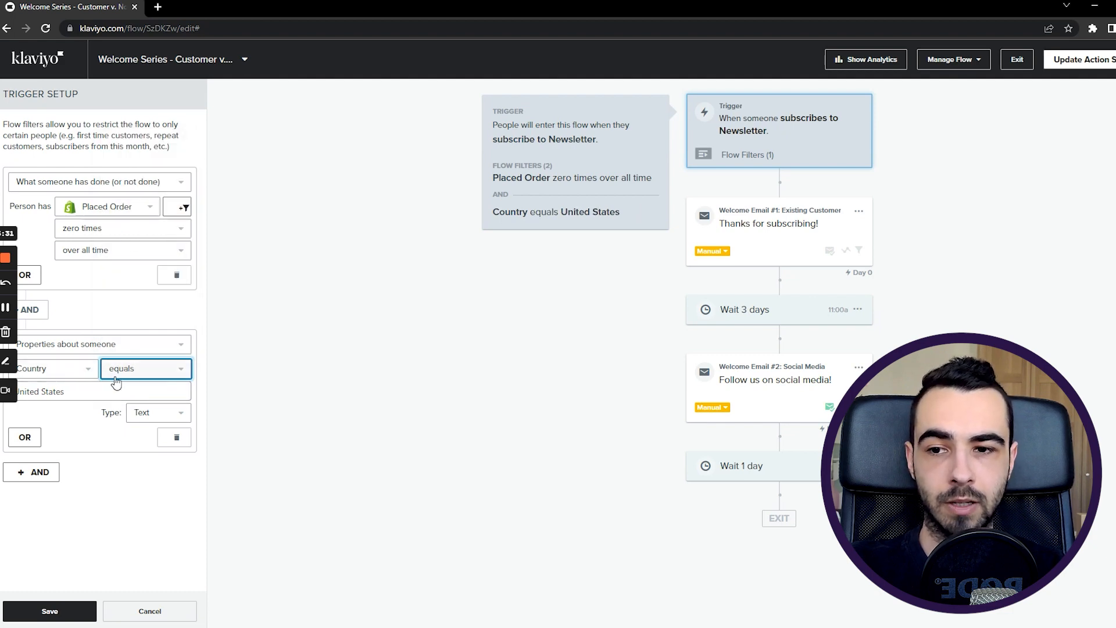
pyautogui.click(83, 442)
# - Browse the Klaviyo and custom properties available as the dimension of the second flow filter condition
pyautogui.click(75, 369)
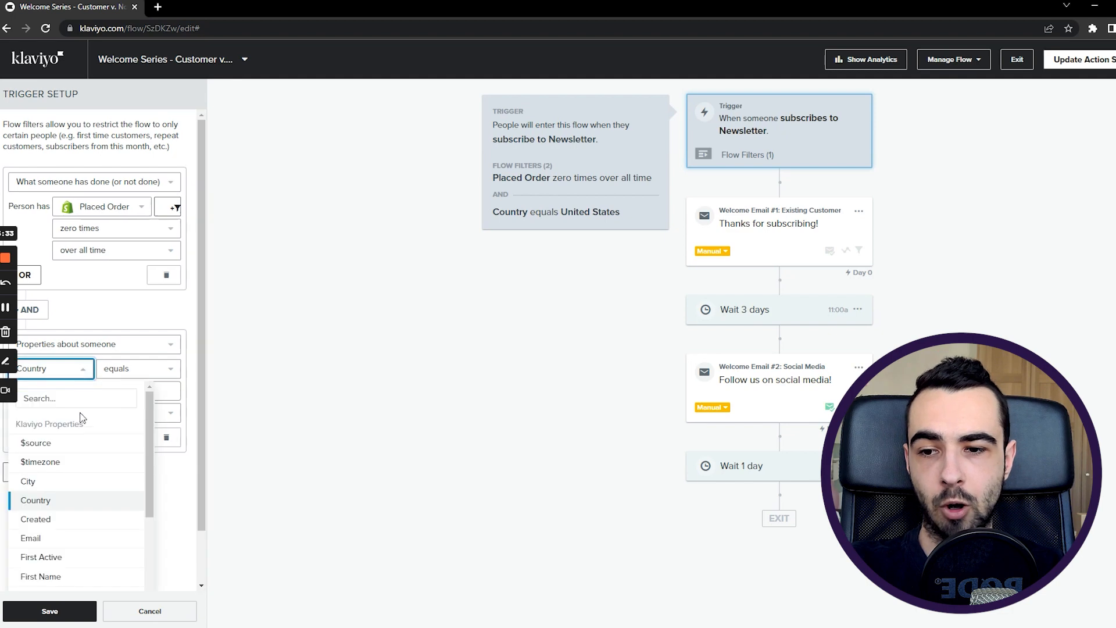
pyautogui.scroll(-1, 129, 474)
pyautogui.scroll(-1, 164, 497)
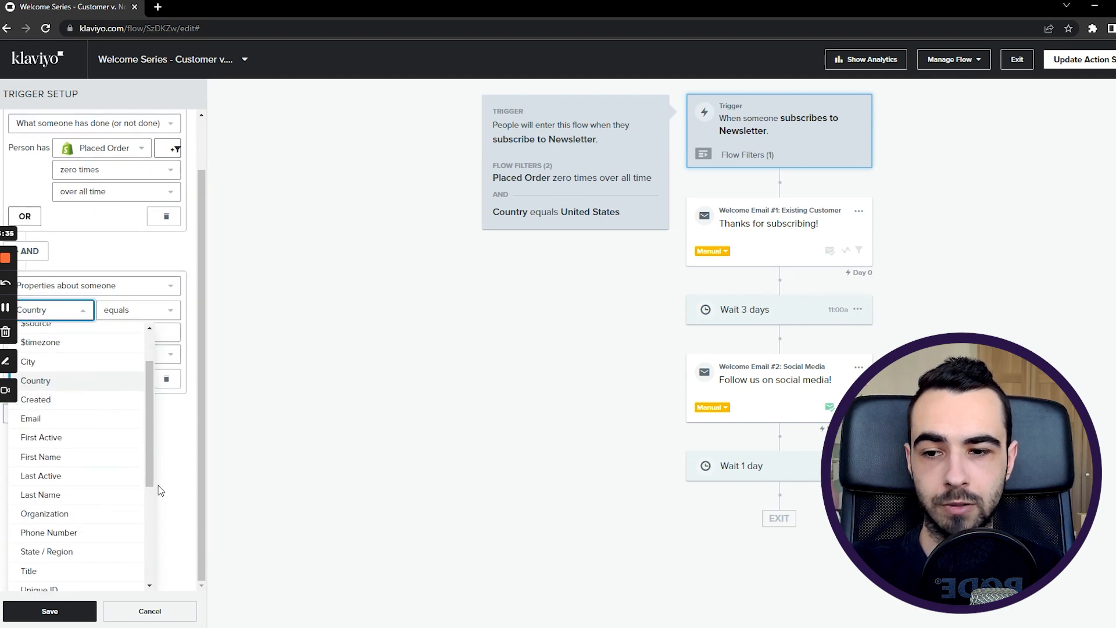
pyautogui.scroll(-1, 124, 451)
pyautogui.scroll(-3, 124, 451)
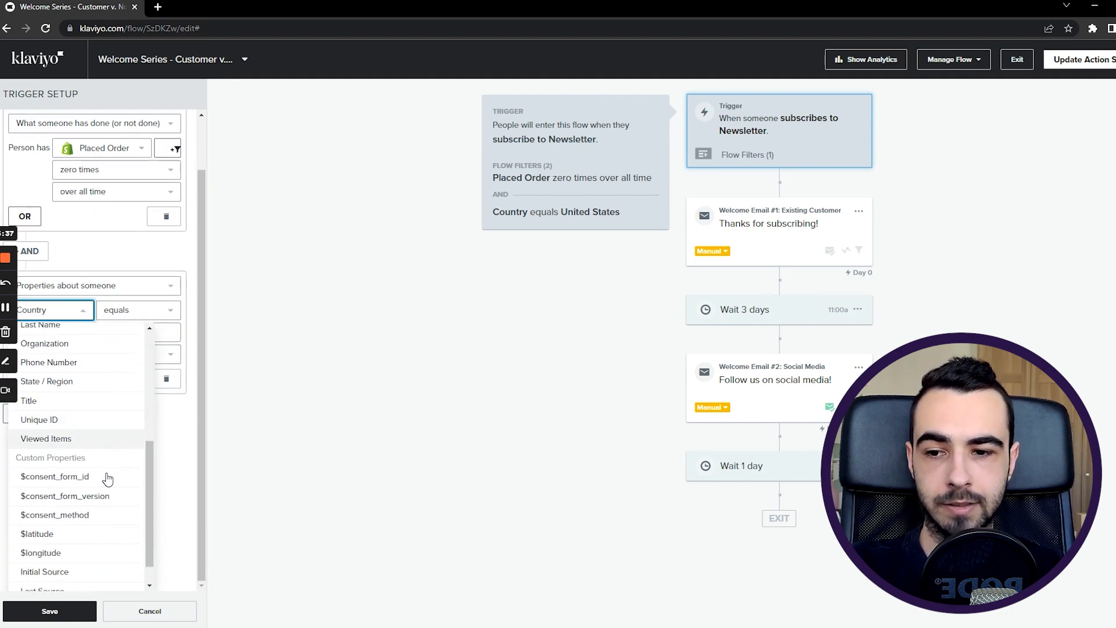
pyautogui.click(162, 430)
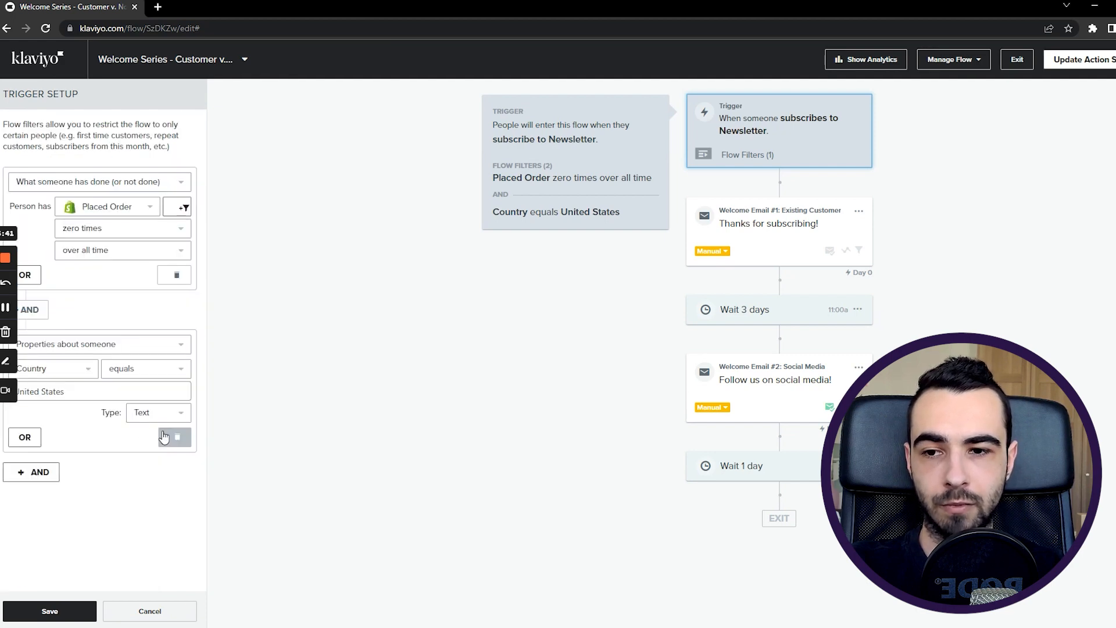
# - Start a third AND condition, view its condition types, and cancel the unsaved flow filter edits
pyautogui.click(33, 468)
pyautogui.click(79, 502)
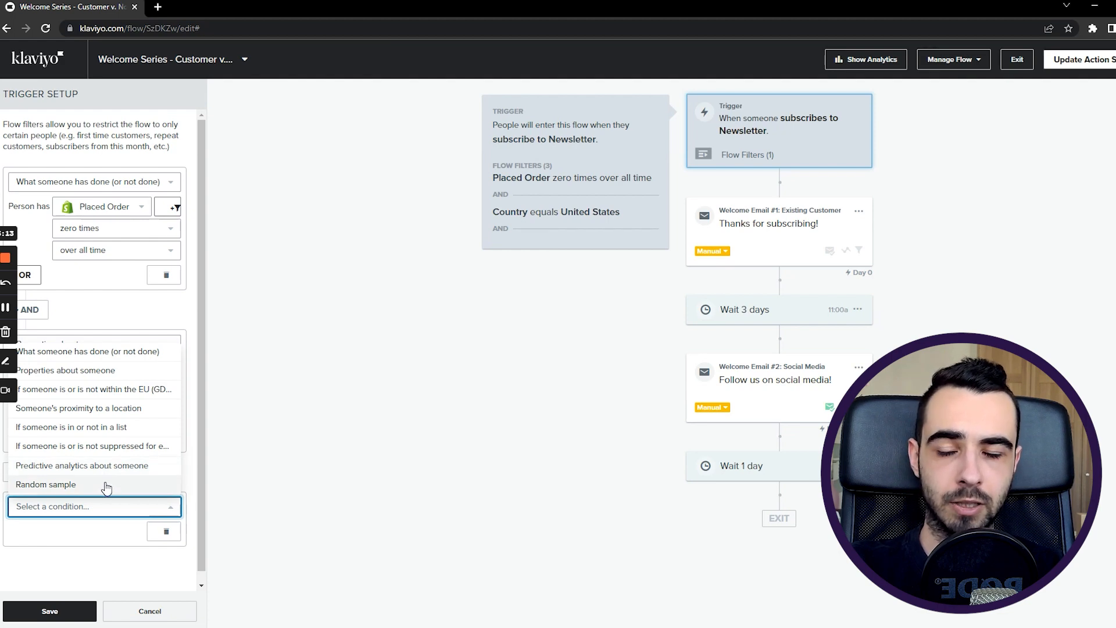
pyautogui.click(149, 611)
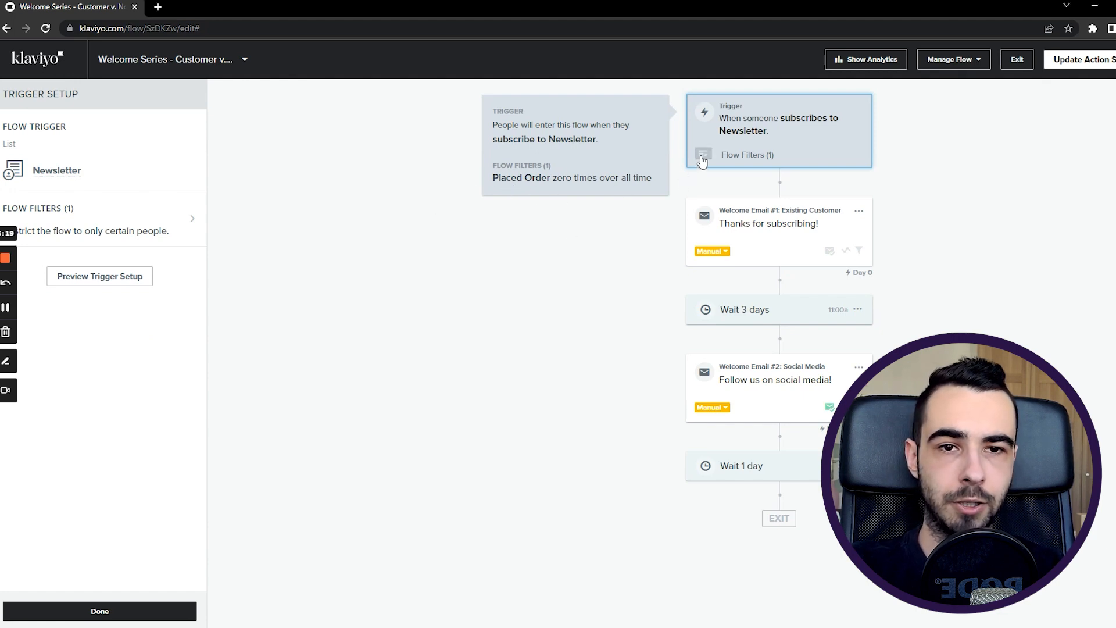
# - Finish the trigger setup and add a new Email action between the trigger and Welcome Email #1
pyautogui.click(156, 609)
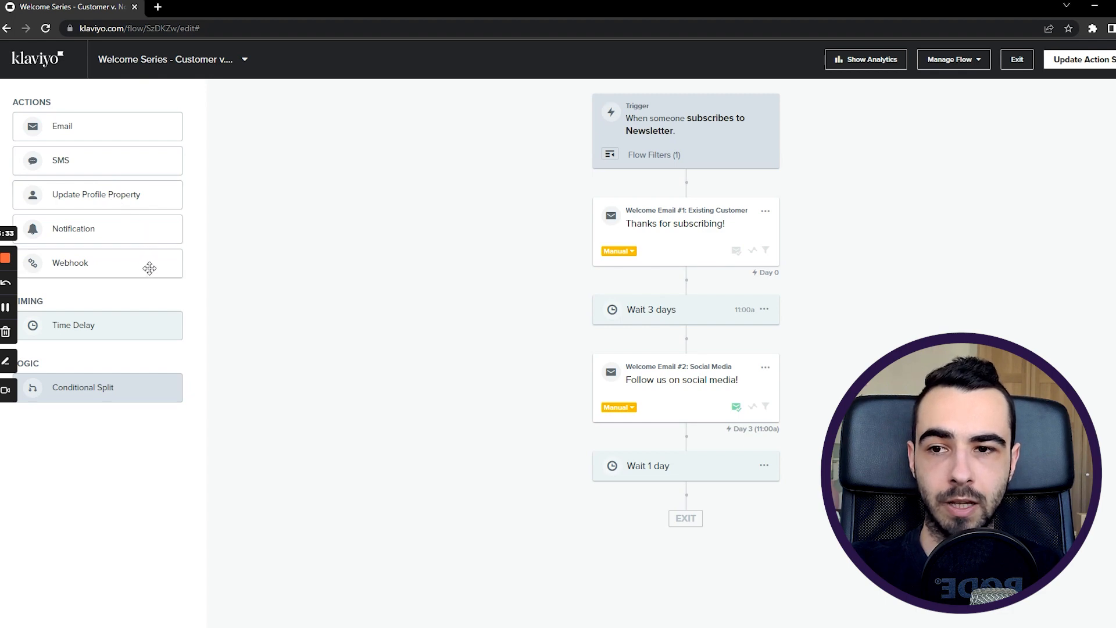
pyautogui.moveTo(99, 127); pyautogui.dragTo(694, 209)
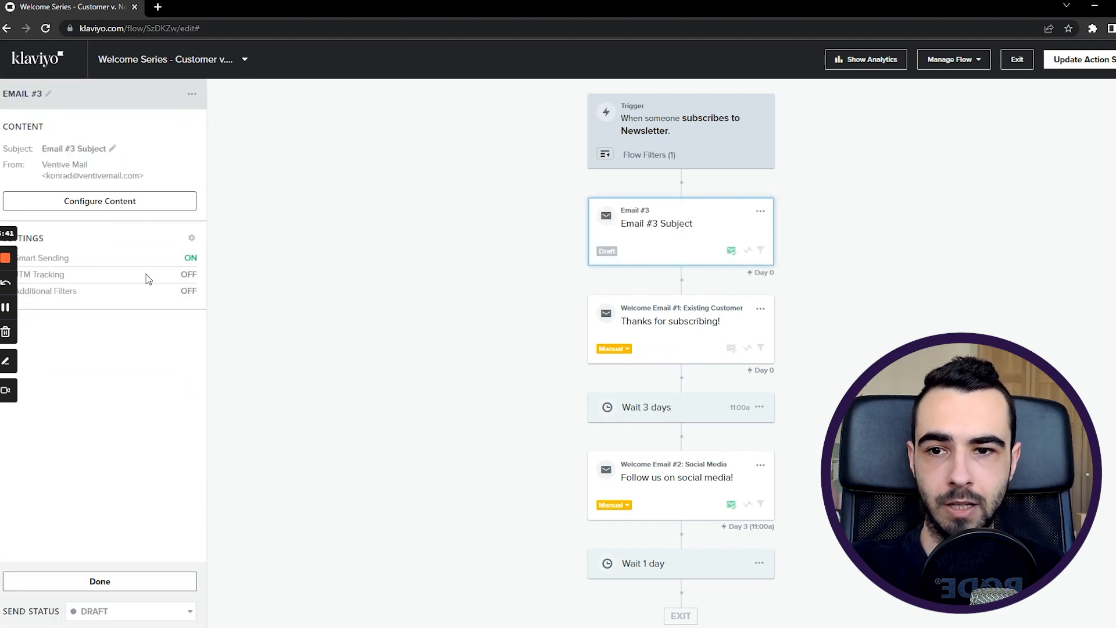
# - Turn off Smart Sending and turn on UTM Tracking in the settings of the newly added email
pyautogui.click(192, 238)
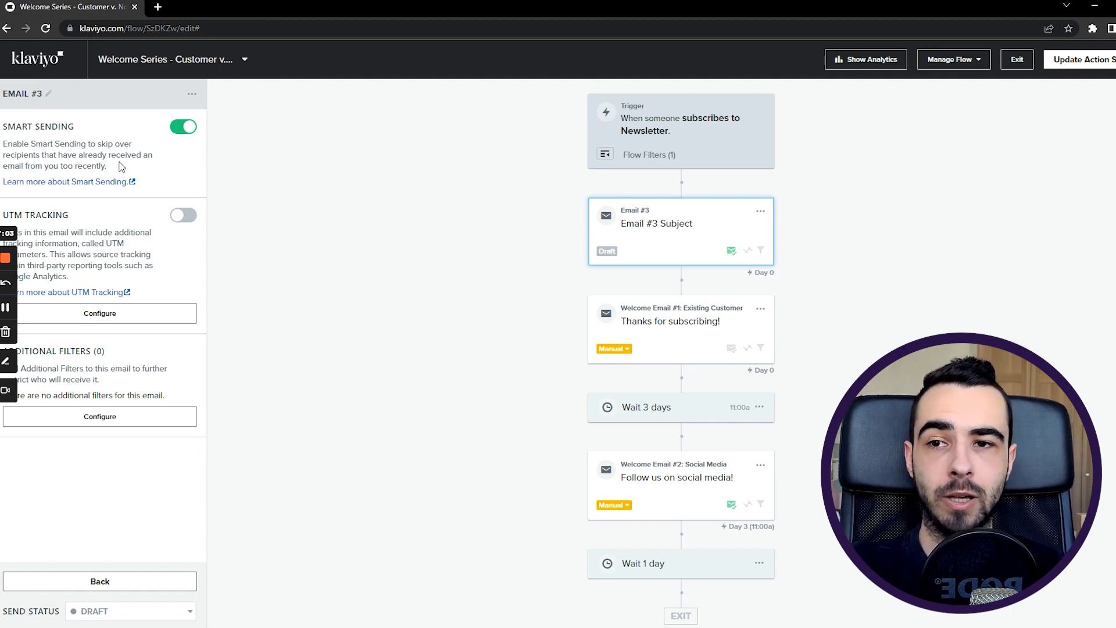
pyautogui.moveTo(111, 168); pyautogui.dragTo(3, 146)
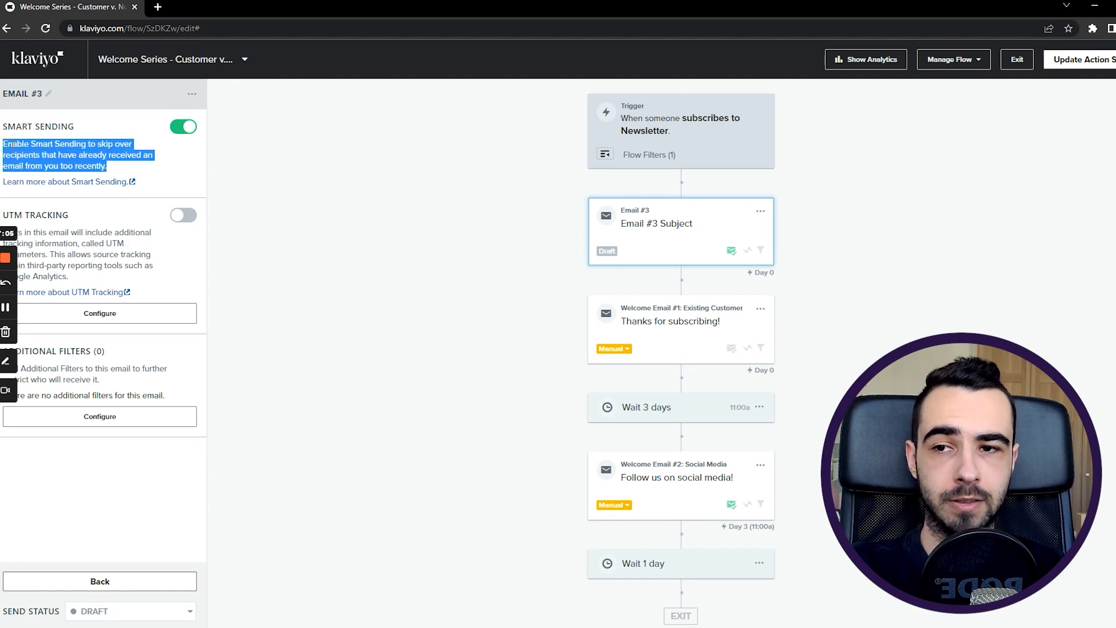
pyautogui.click(118, 168)
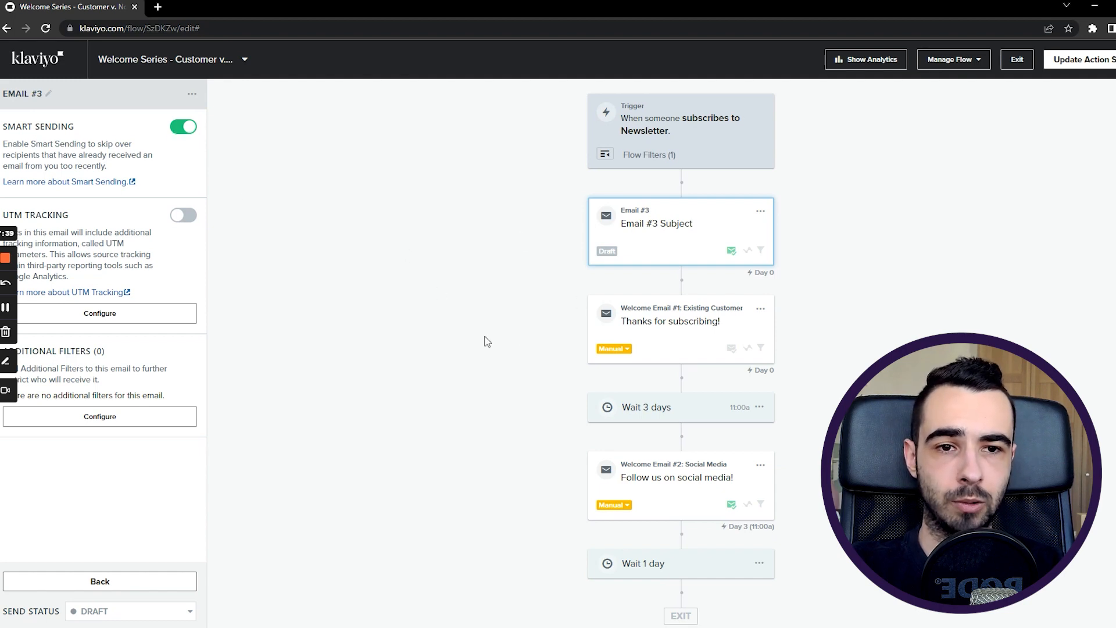
pyautogui.click(182, 128)
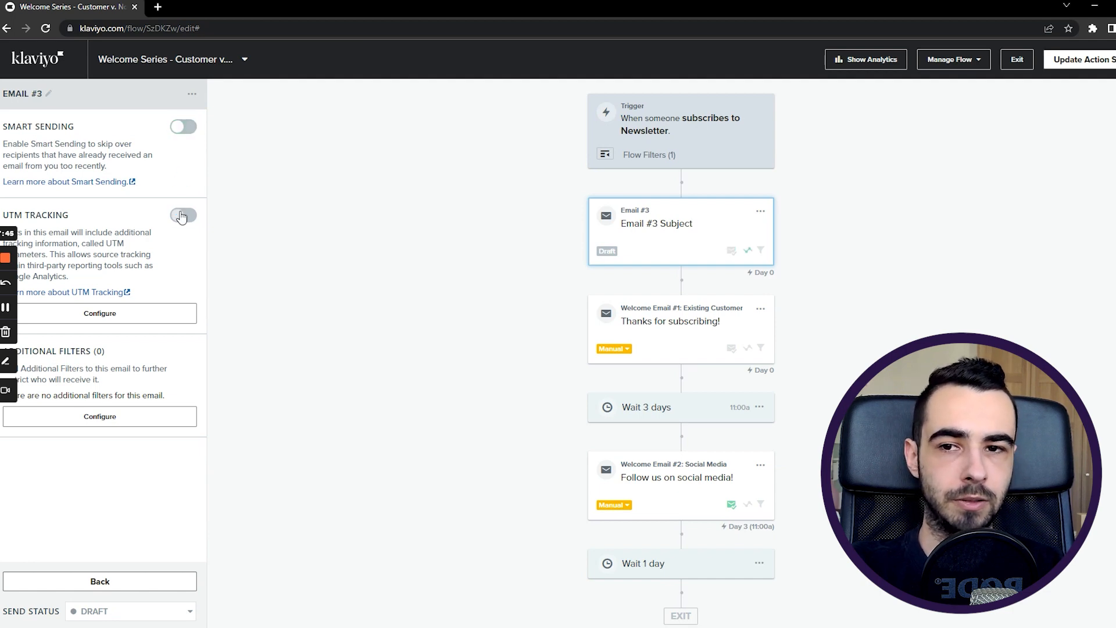
pyautogui.click(182, 217)
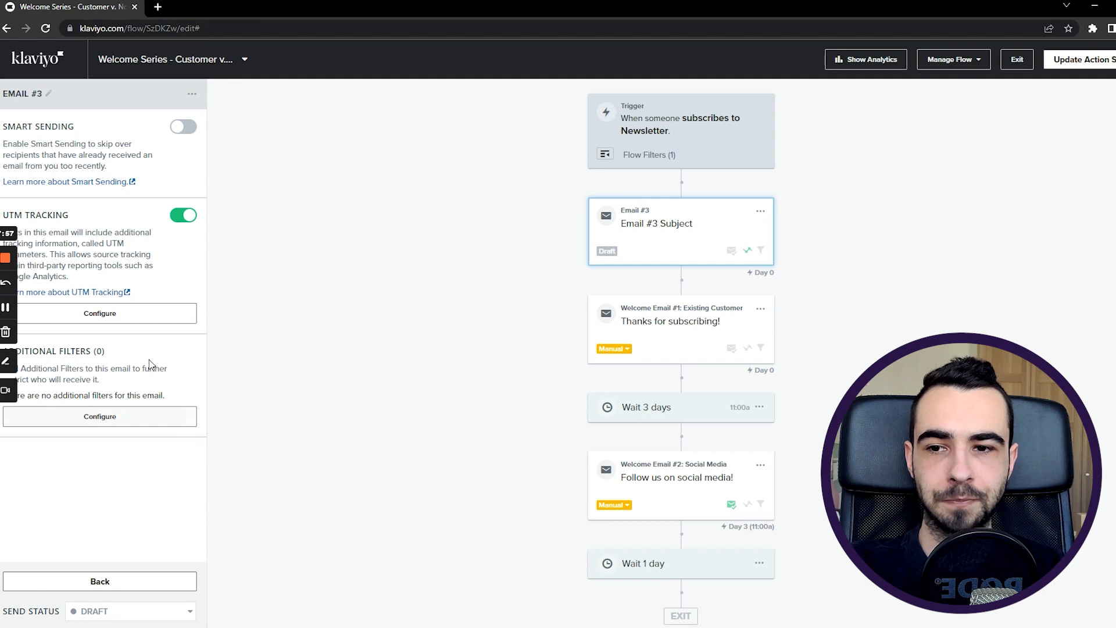
# - Examine the condition types available as additional filters for the new email, and cancel without adding one
pyautogui.click(115, 423)
pyautogui.click(114, 185)
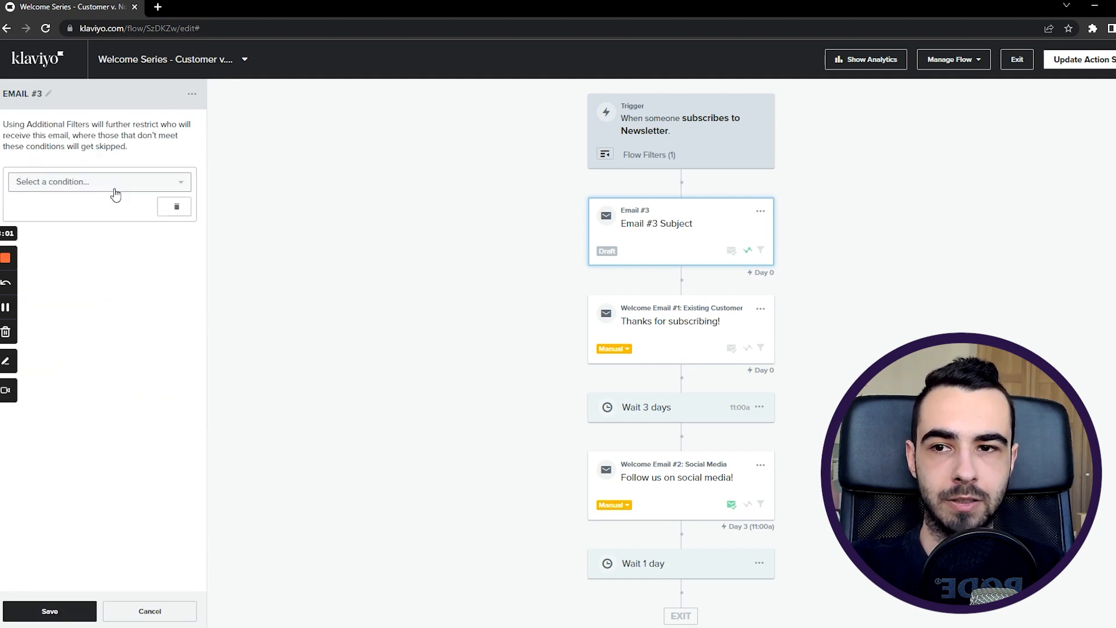
pyautogui.click(112, 184)
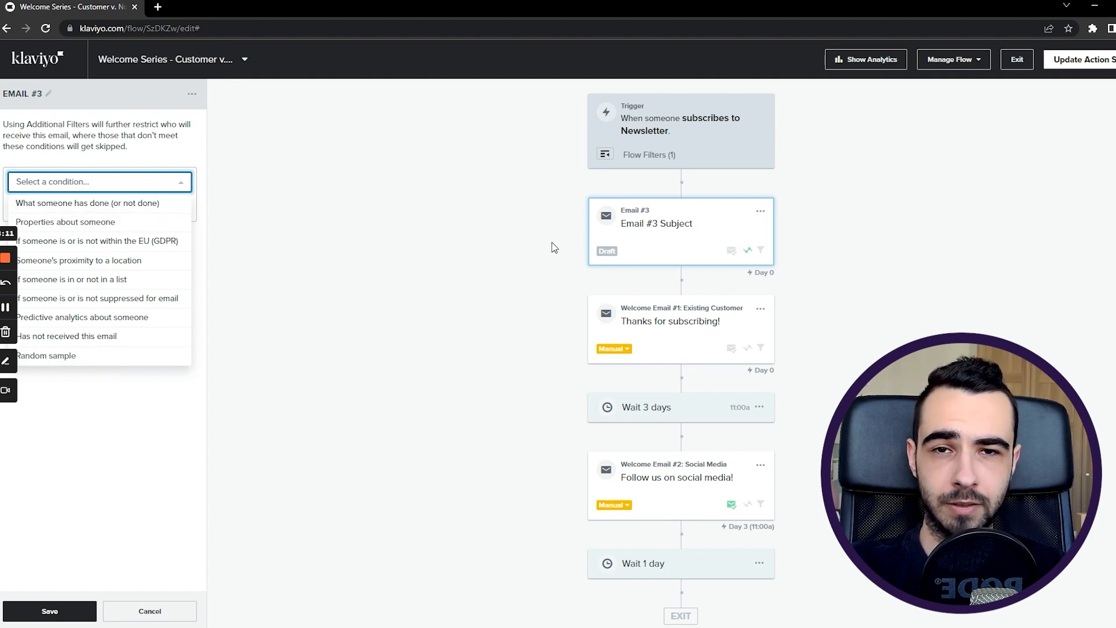
pyautogui.click(149, 611)
# - Turn off Smart Sending for Welcome Email #2: Social Media and open its additional filters configuration
pyautogui.click(658, 498)
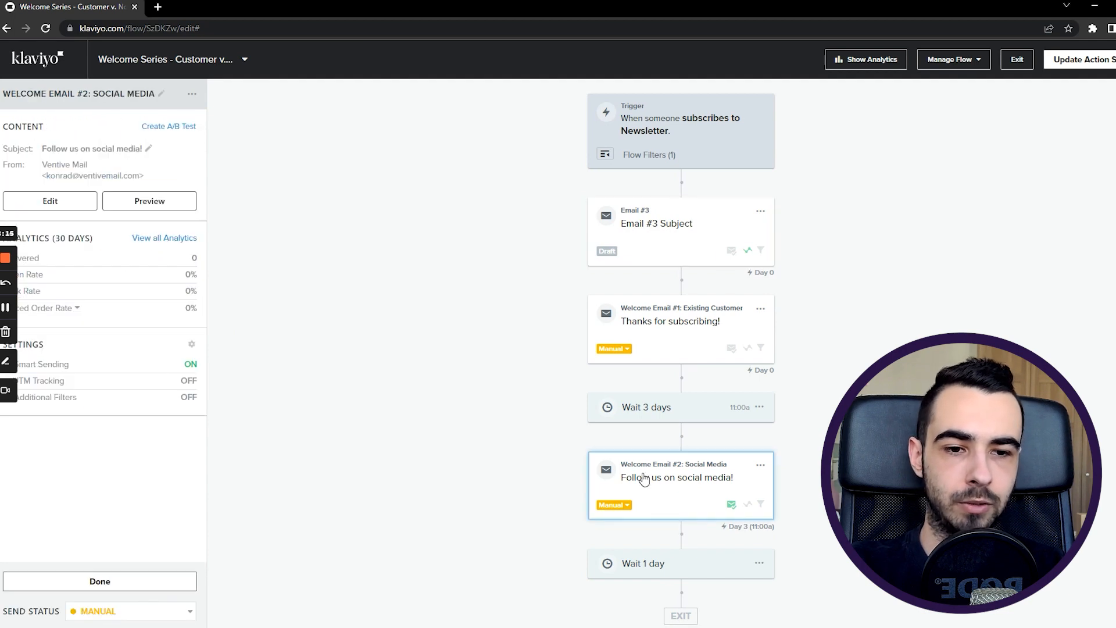
pyautogui.click(144, 370)
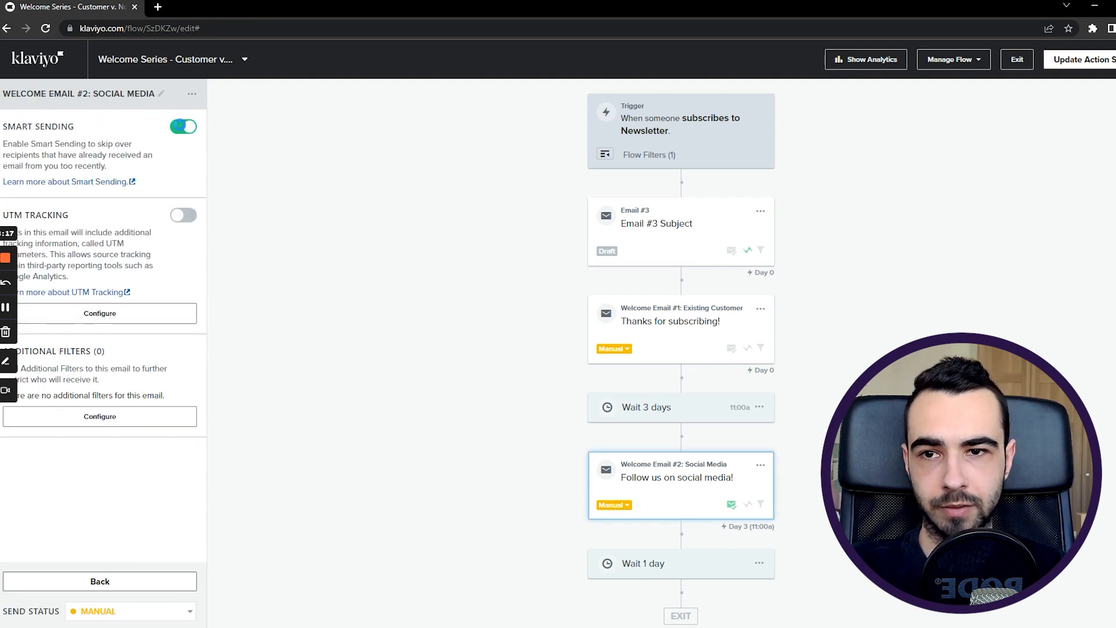
pyautogui.click(150, 418)
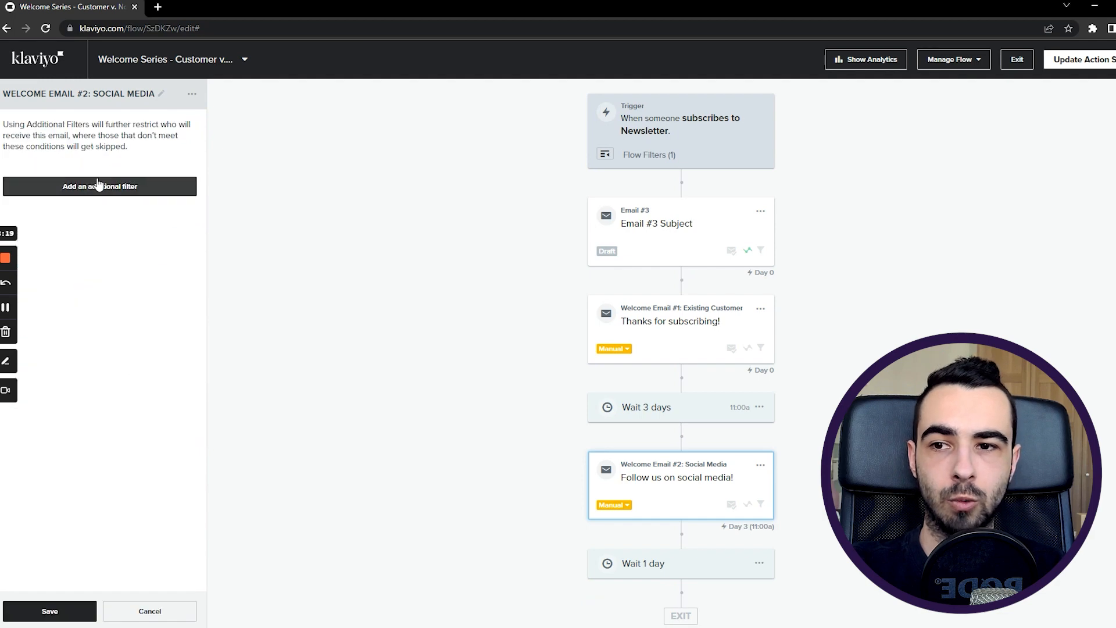
# - Add an additional filter to Welcome Email #2 for people who have Placed Order zero times over all time, and save it
pyautogui.click(99, 184)
pyautogui.click(93, 204)
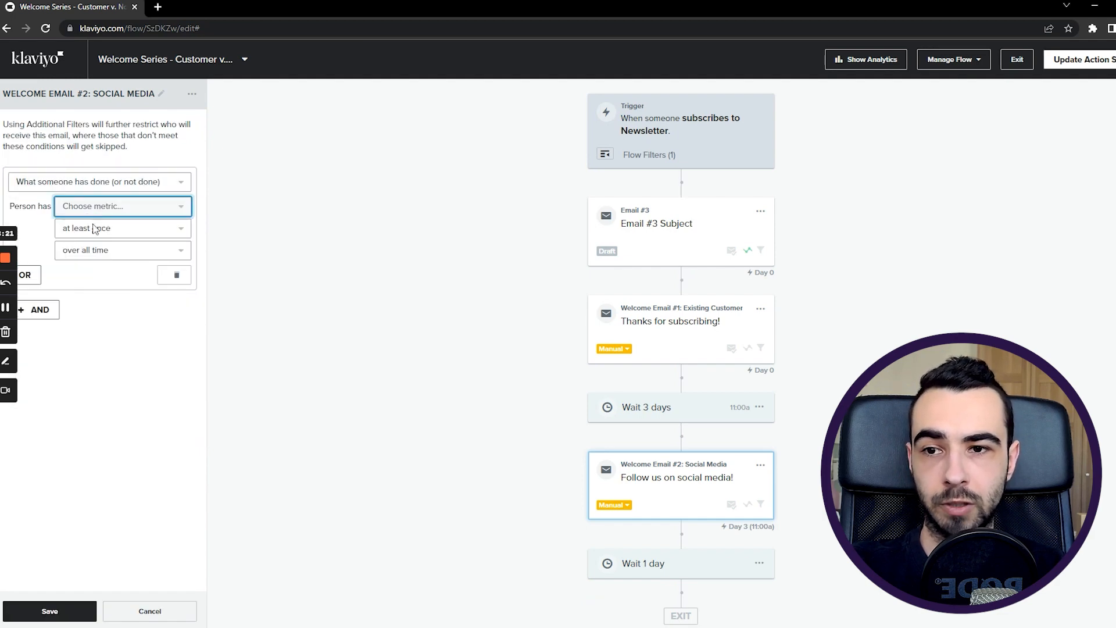
pyautogui.click(99, 206)
pyautogui.write('pl')
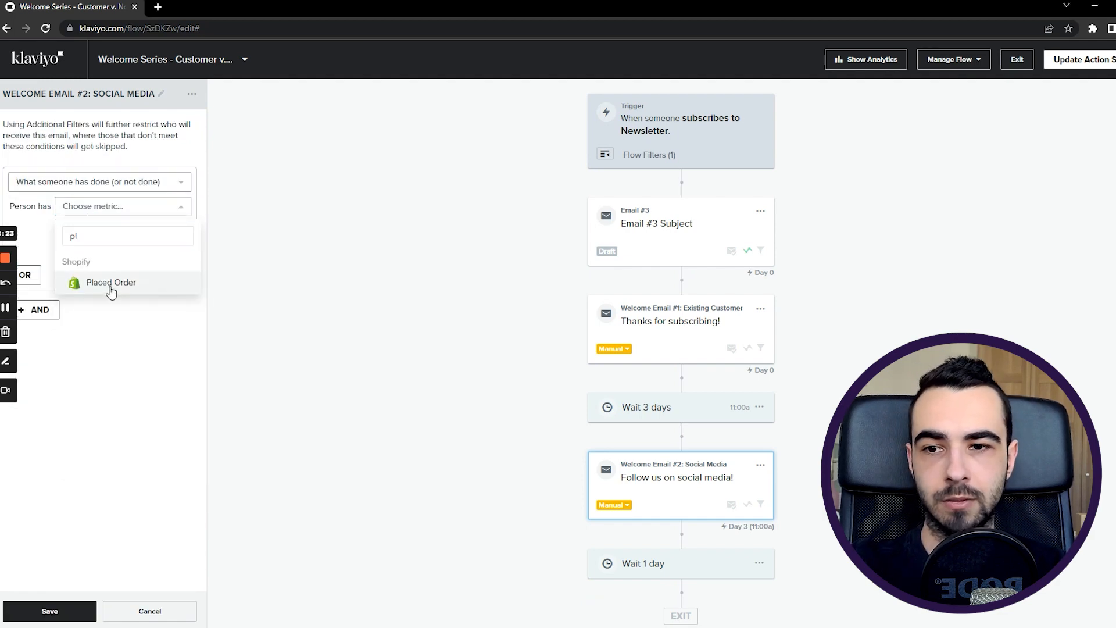
pyautogui.click(111, 281)
pyautogui.click(96, 228)
pyautogui.click(106, 270)
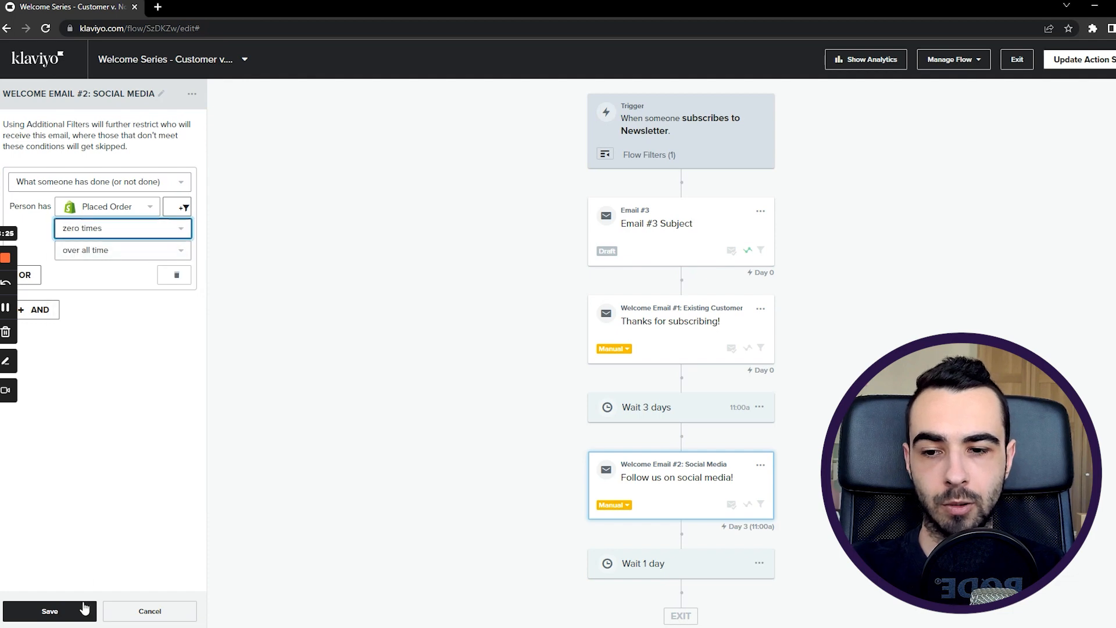
pyautogui.click(81, 611)
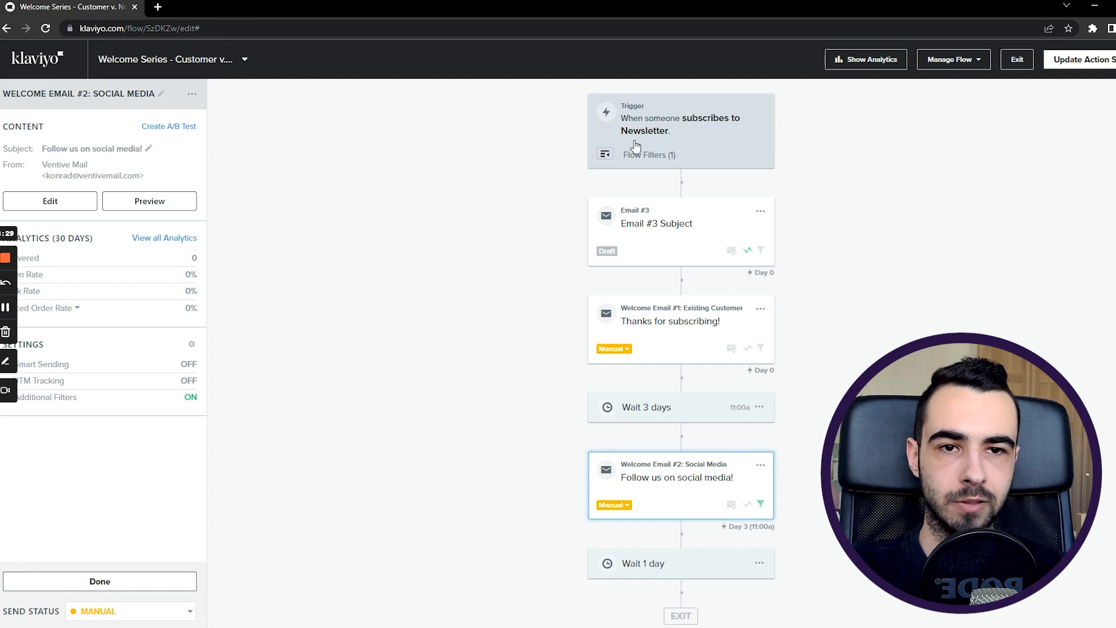
# - View the trigger's flow filter, remove the Placed Order additional filter from Welcome Email #2, and save
pyautogui.moveTo(605, 154)
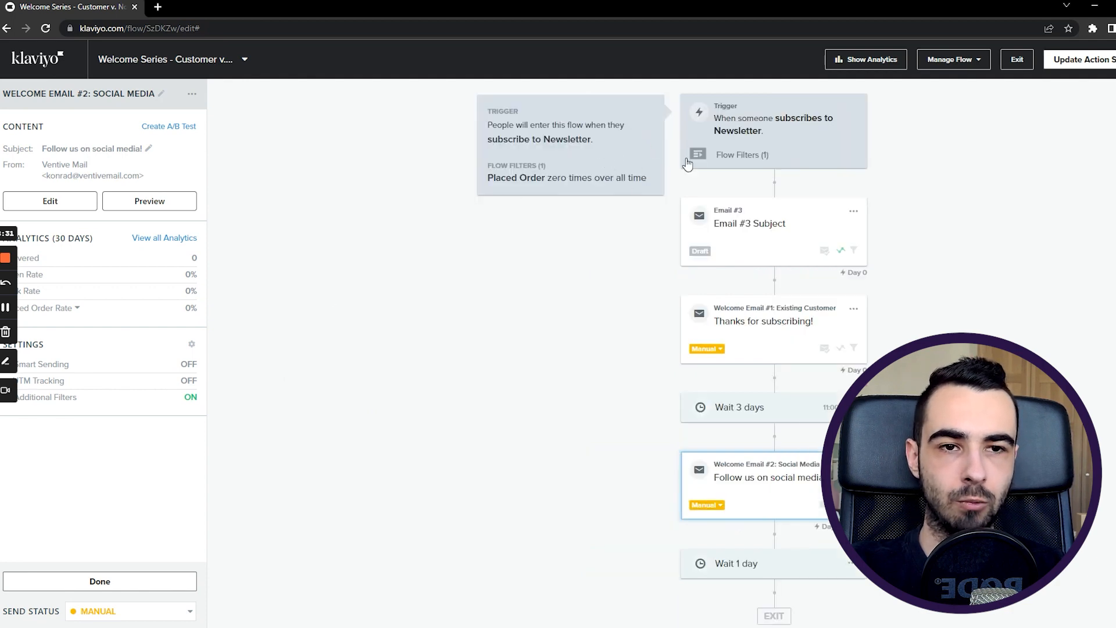
pyautogui.click(147, 399)
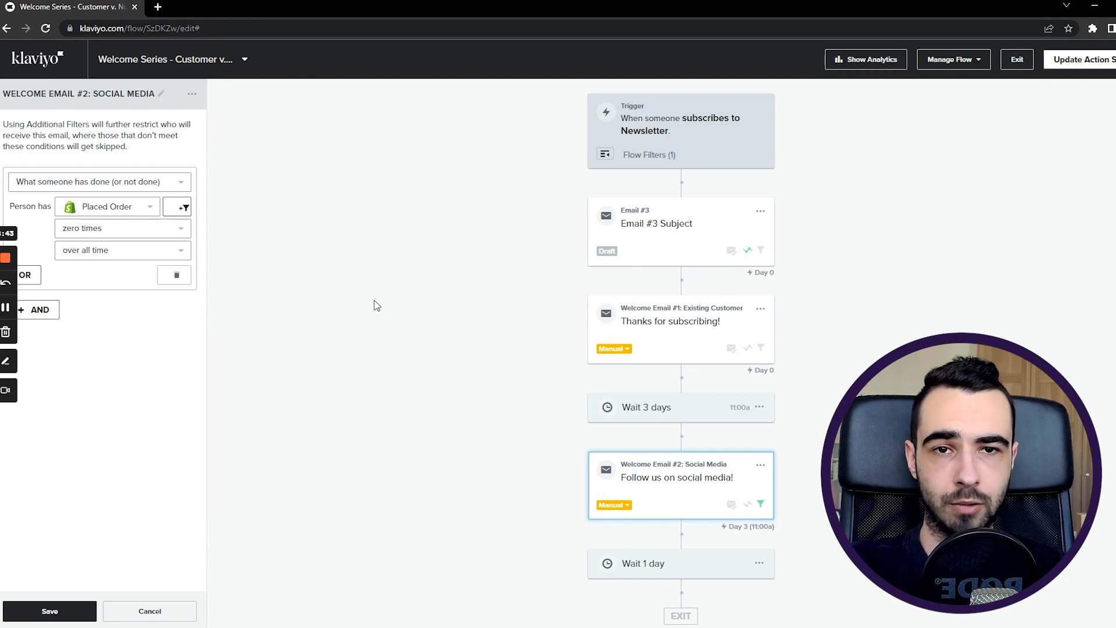
pyautogui.click(178, 279)
pyautogui.click(49, 611)
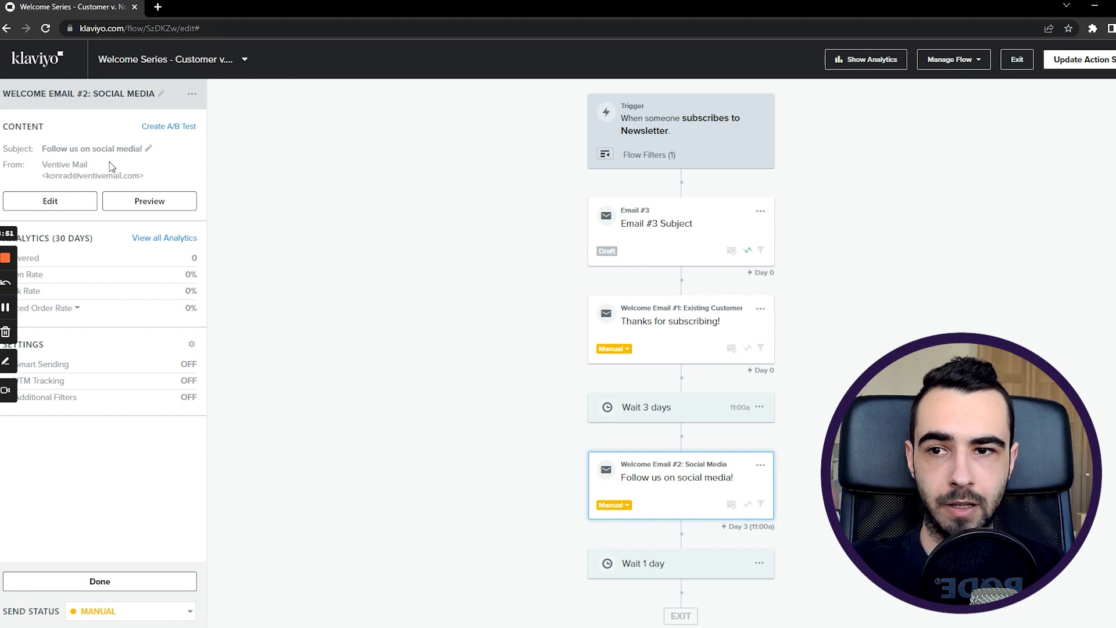
# - Examine the content page of Welcome Email #2 in mobile and desktop preview, and return to the flow's action list
pyautogui.click(149, 150)
pyautogui.click(184, 153)
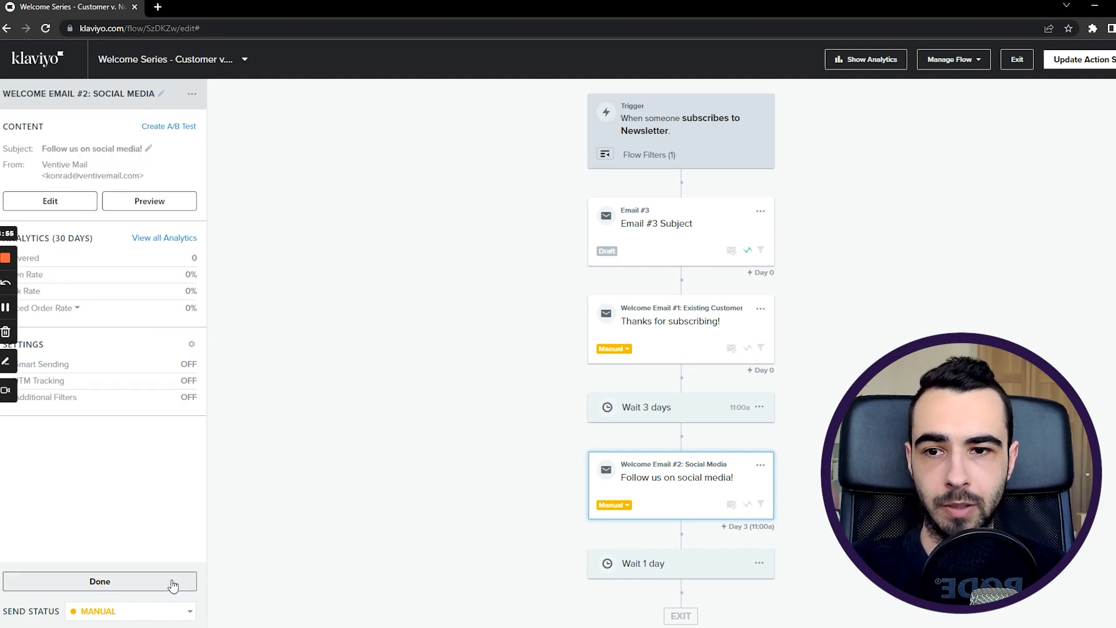
pyautogui.click(90, 205)
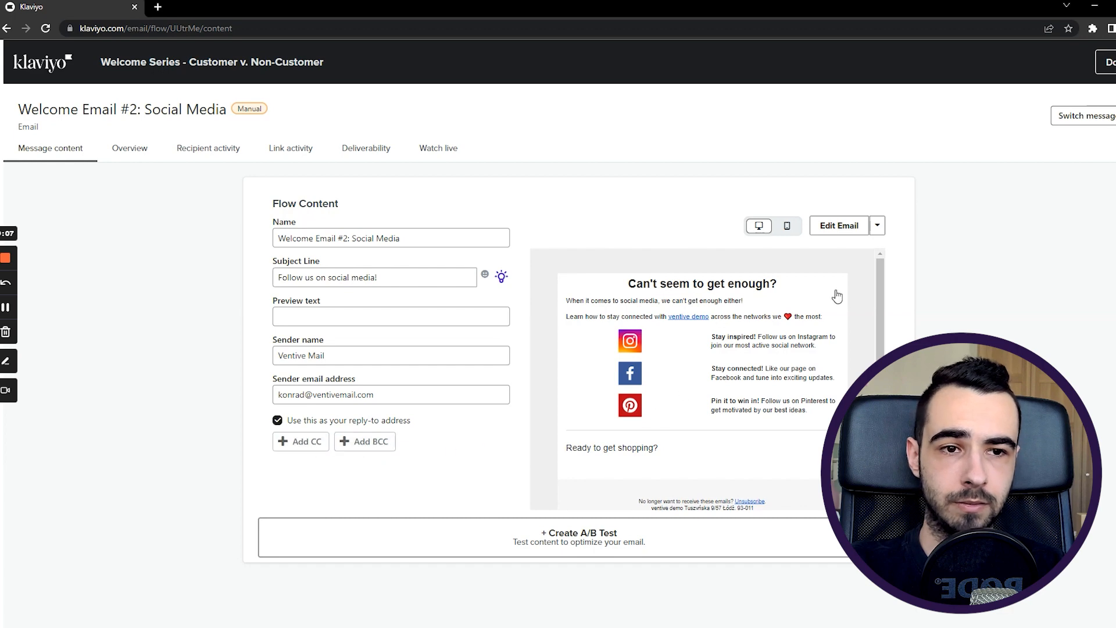
pyautogui.click(787, 225)
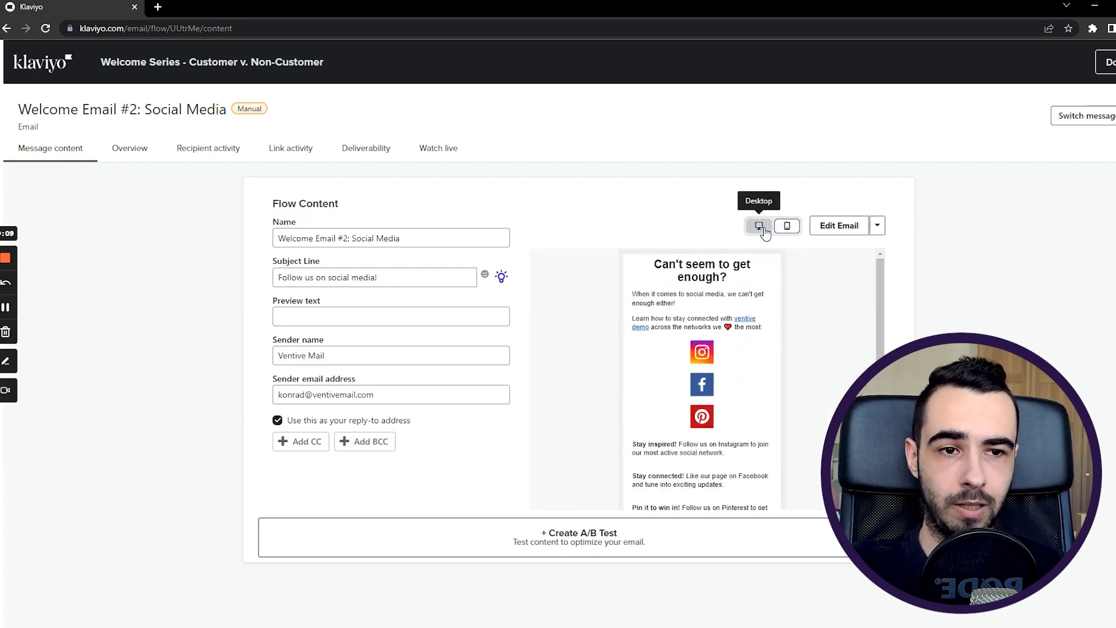
pyautogui.click(761, 228)
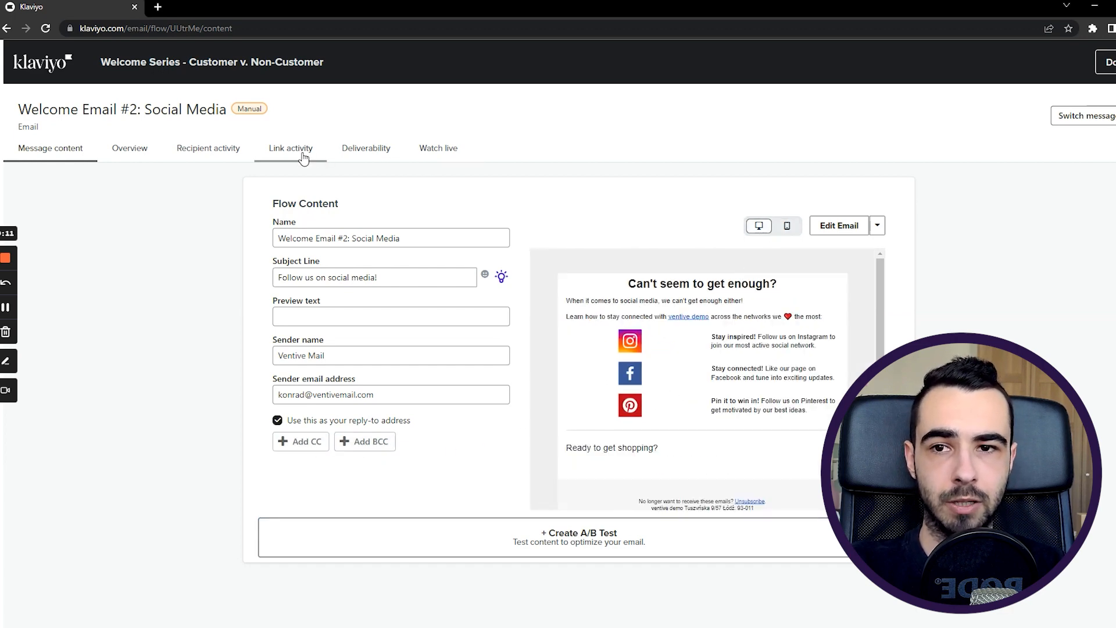
pyautogui.click(1110, 65)
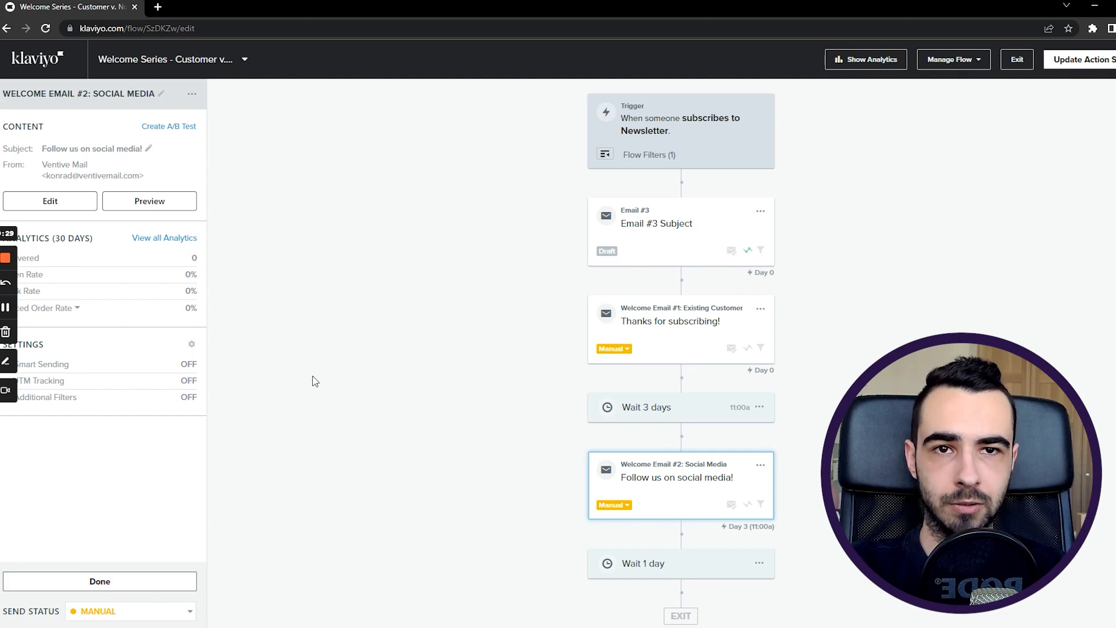
pyautogui.click(152, 588)
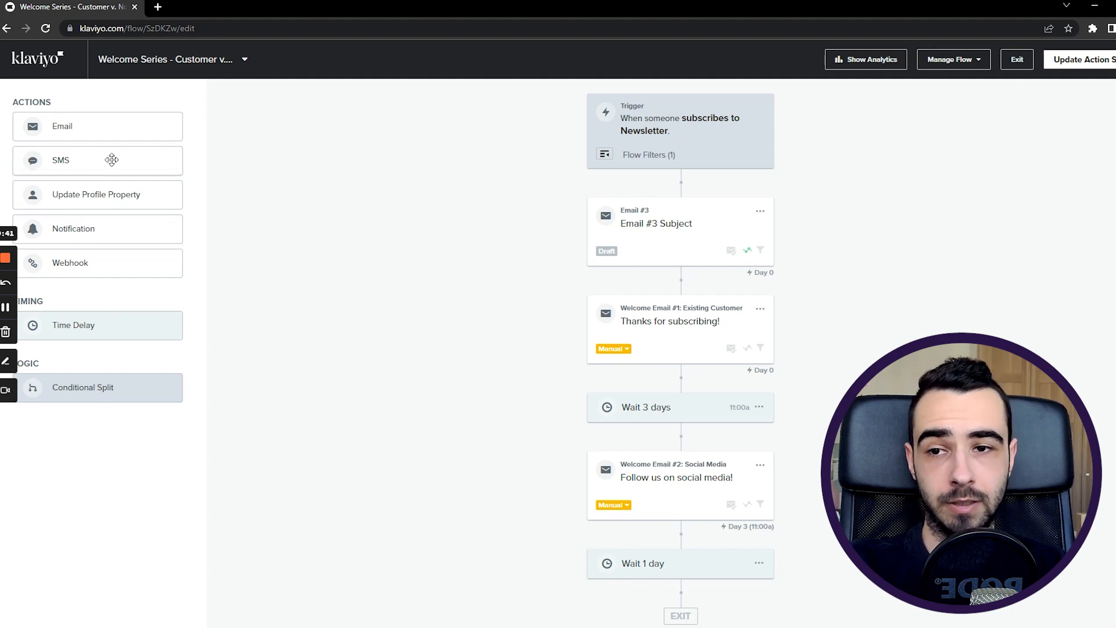
# - Add an SMS action between Email #3 and Welcome Email #1 and view its sending settings
pyautogui.moveTo(112, 159); pyautogui.dragTo(693, 292)
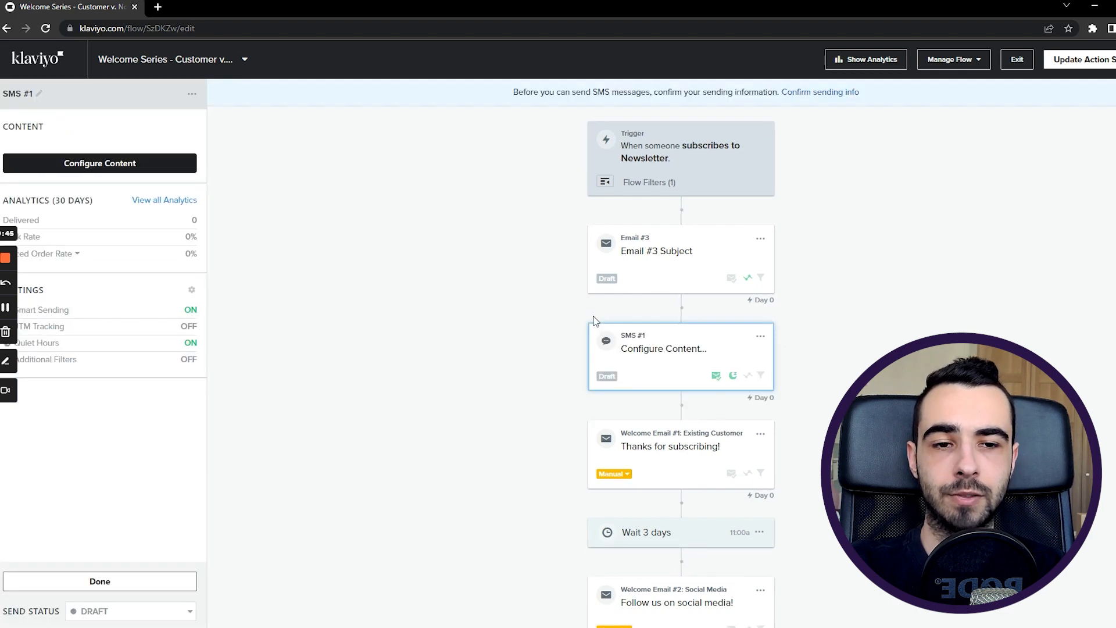
pyautogui.click(114, 344)
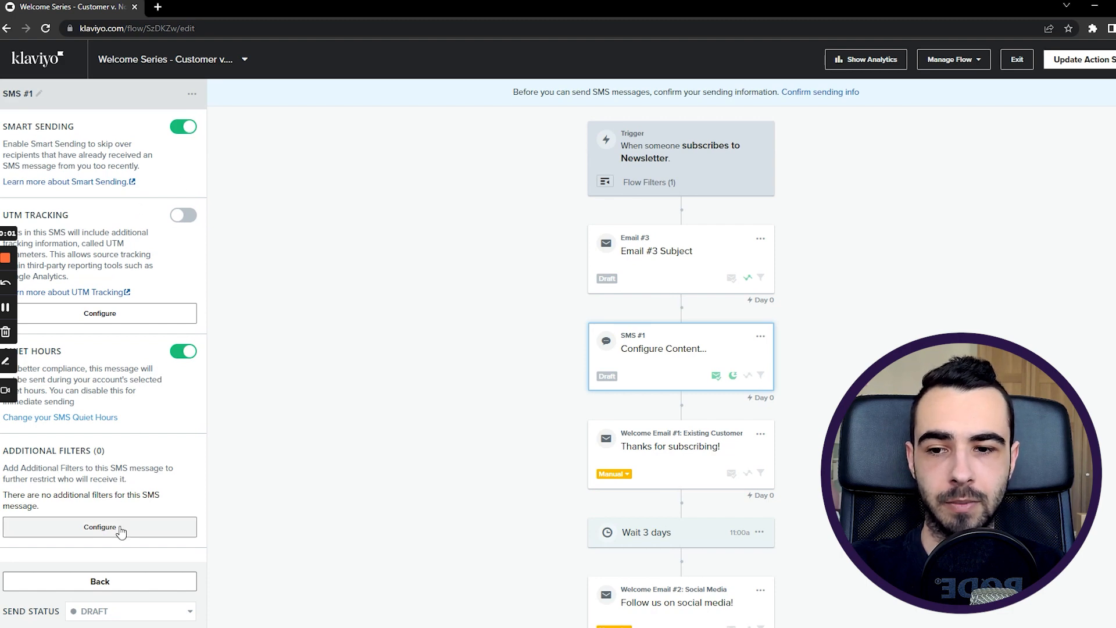
pyautogui.click(150, 581)
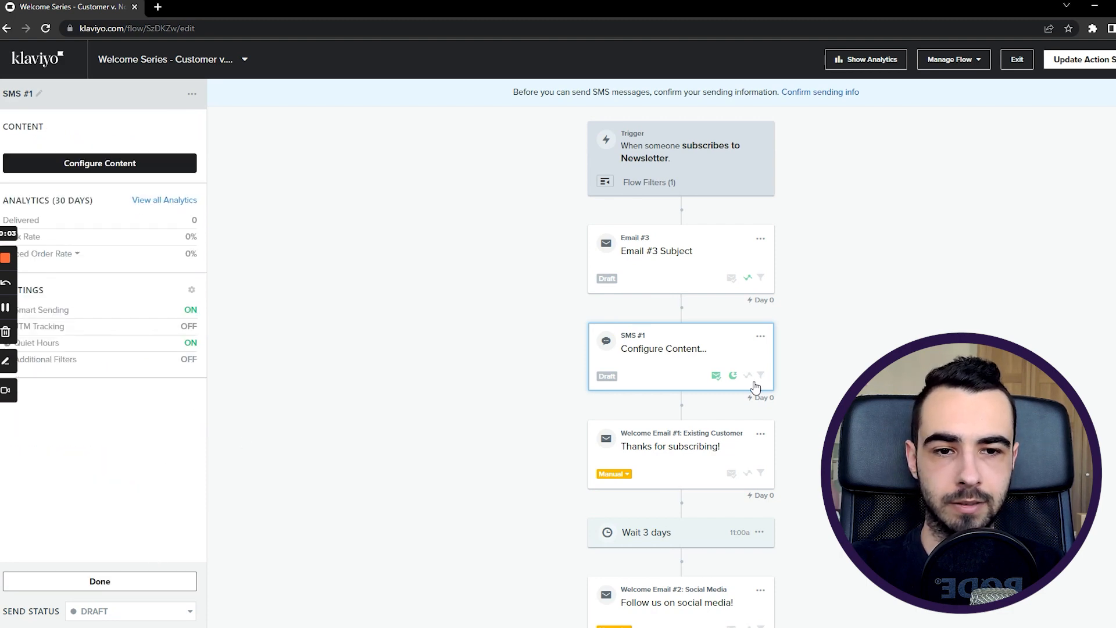
# - Delete the SMS message below Email #3 from the flow
pyautogui.click(760, 336)
pyautogui.click(780, 380)
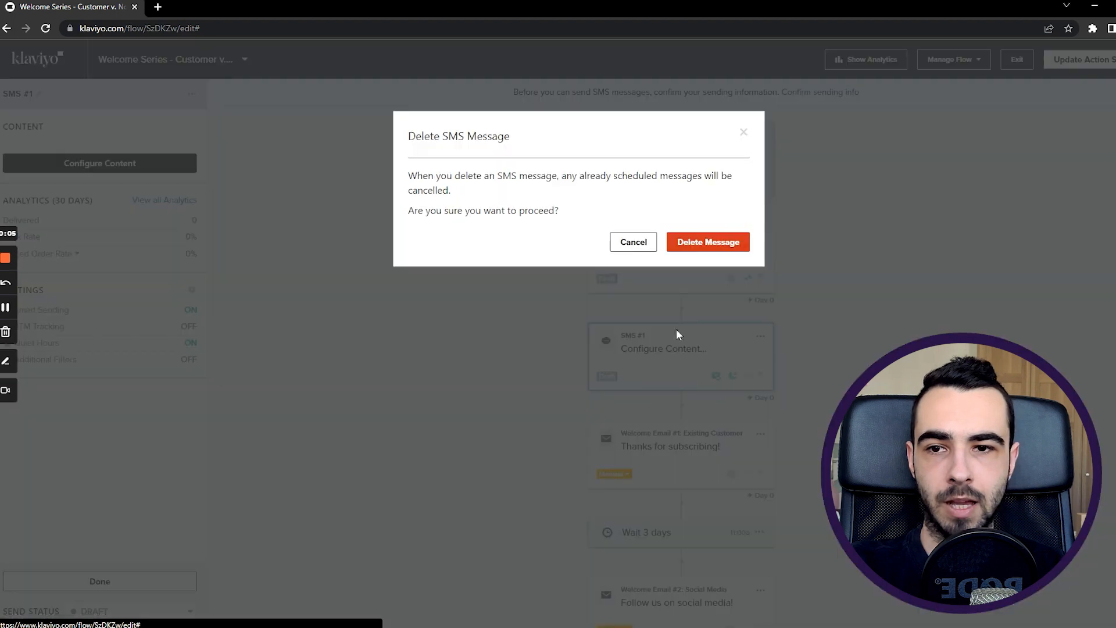
pyautogui.click(678, 247)
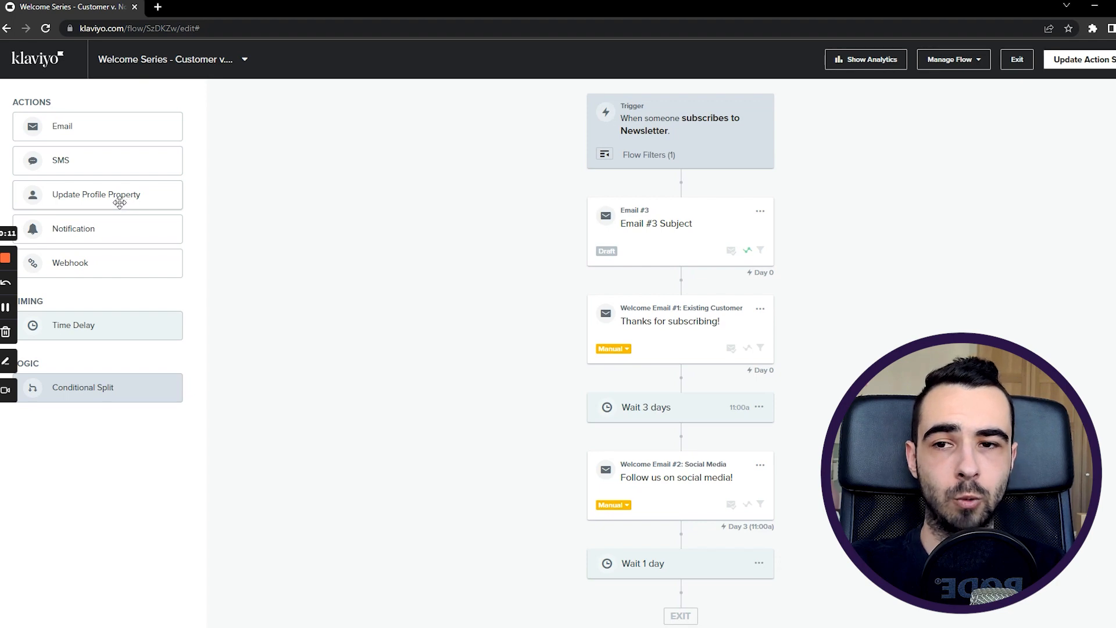
# - Add an Update Profile Property action between the trigger and Email #3, and choose Update Existing Property
pyautogui.moveTo(119, 203); pyautogui.dragTo(710, 198)
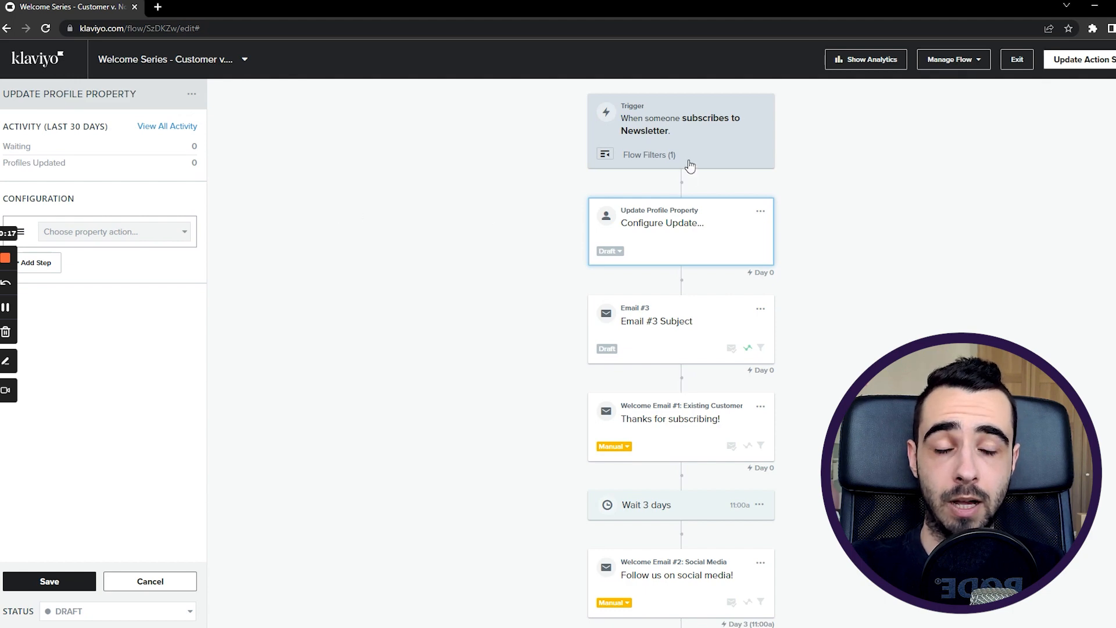
pyautogui.click(140, 238)
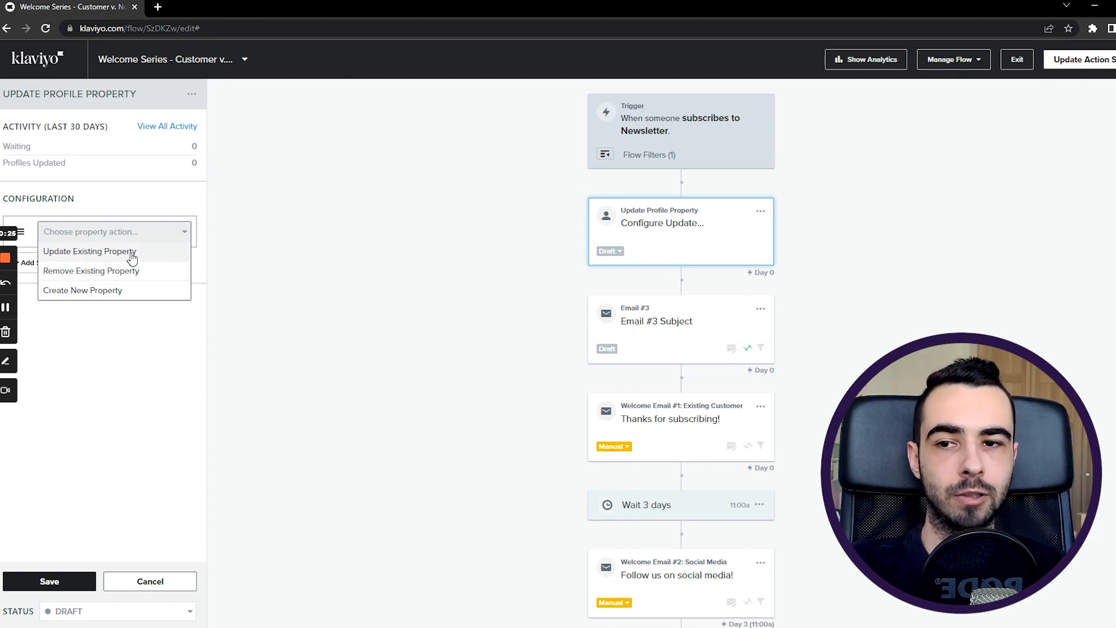
pyautogui.click(132, 256)
# - Choose Unengaged as the property to update and set its value to False
pyautogui.click(111, 256)
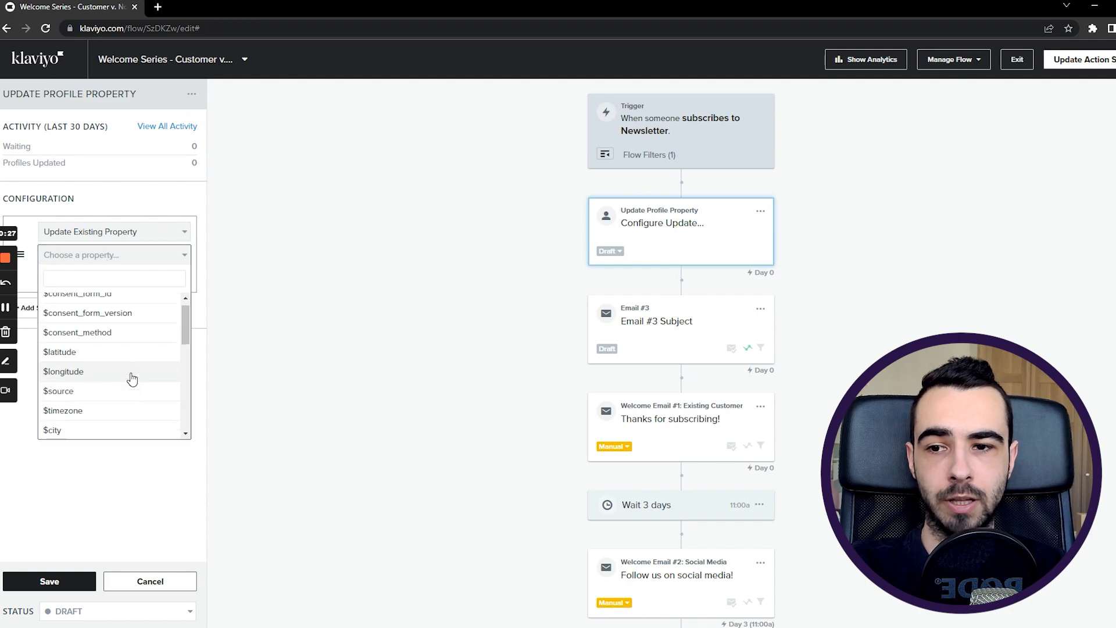
pyautogui.scroll(-3, 125, 369)
pyautogui.scroll(-3, 119, 364)
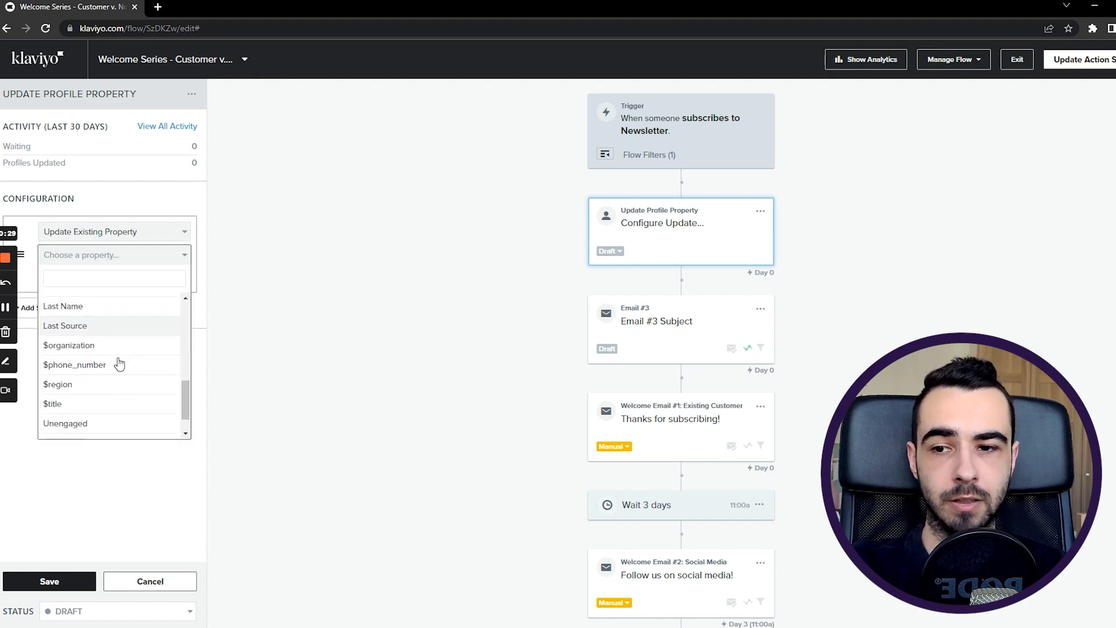
pyautogui.scroll(-2, 119, 364)
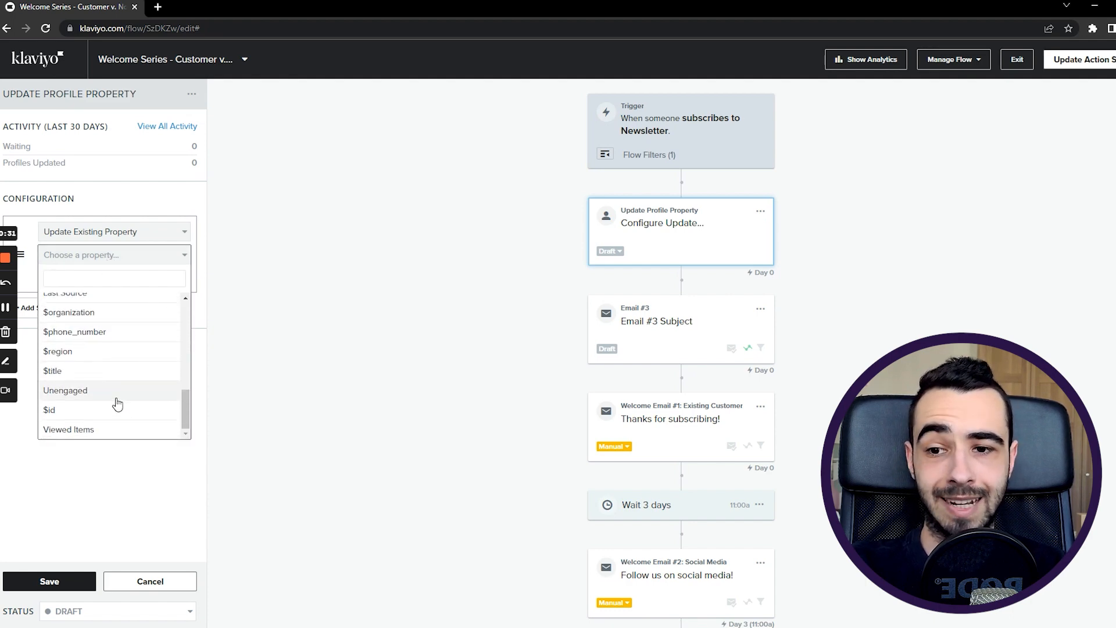
pyautogui.click(116, 397)
pyautogui.click(79, 280)
pyautogui.click(82, 318)
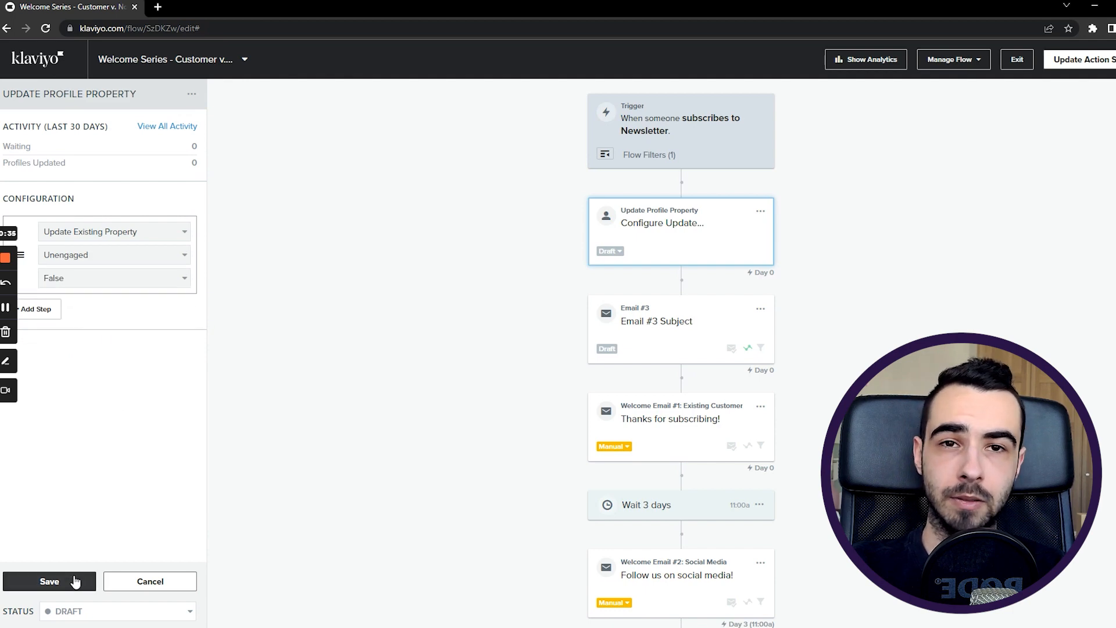
# - Switch the profile action to Create New Property with the label In Welcome Flow and the text value Yes, and save it
pyautogui.click(97, 236)
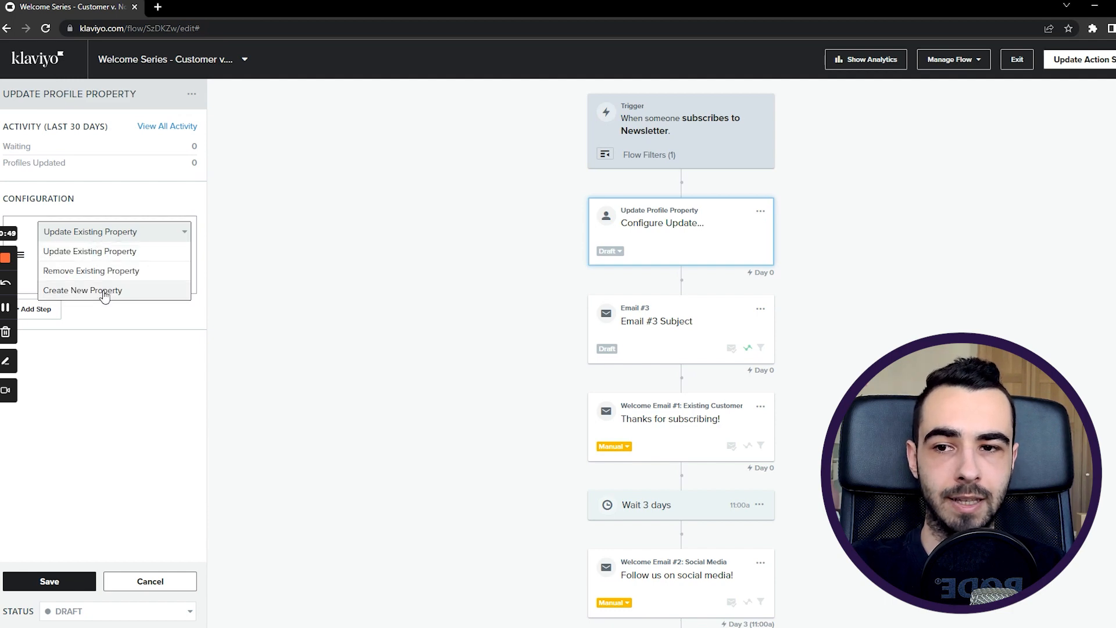
pyautogui.click(104, 289)
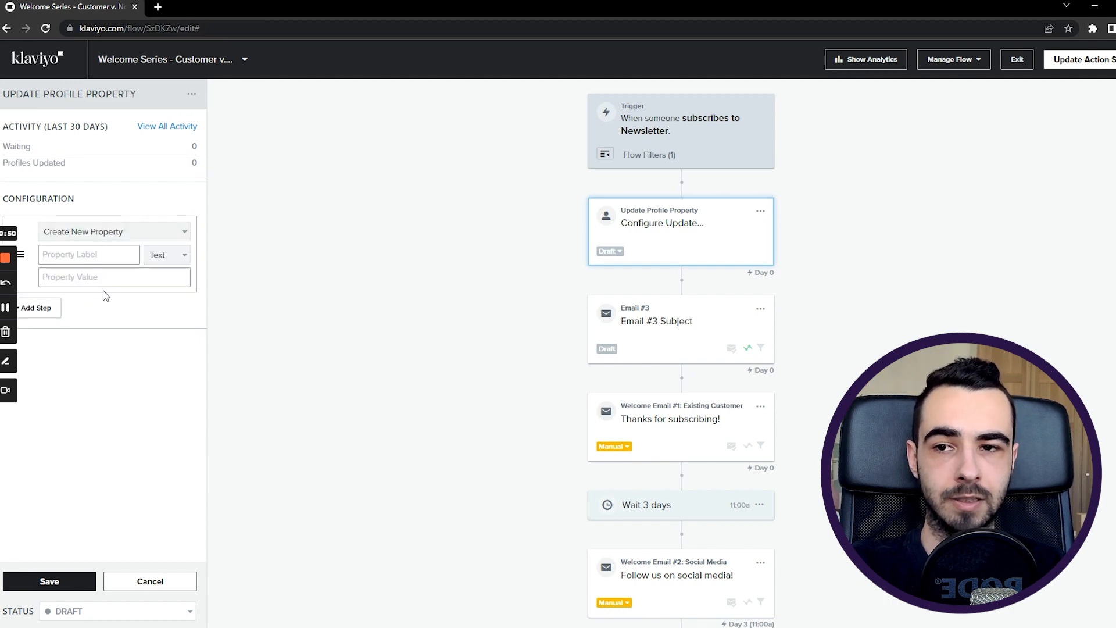
pyautogui.click(98, 257)
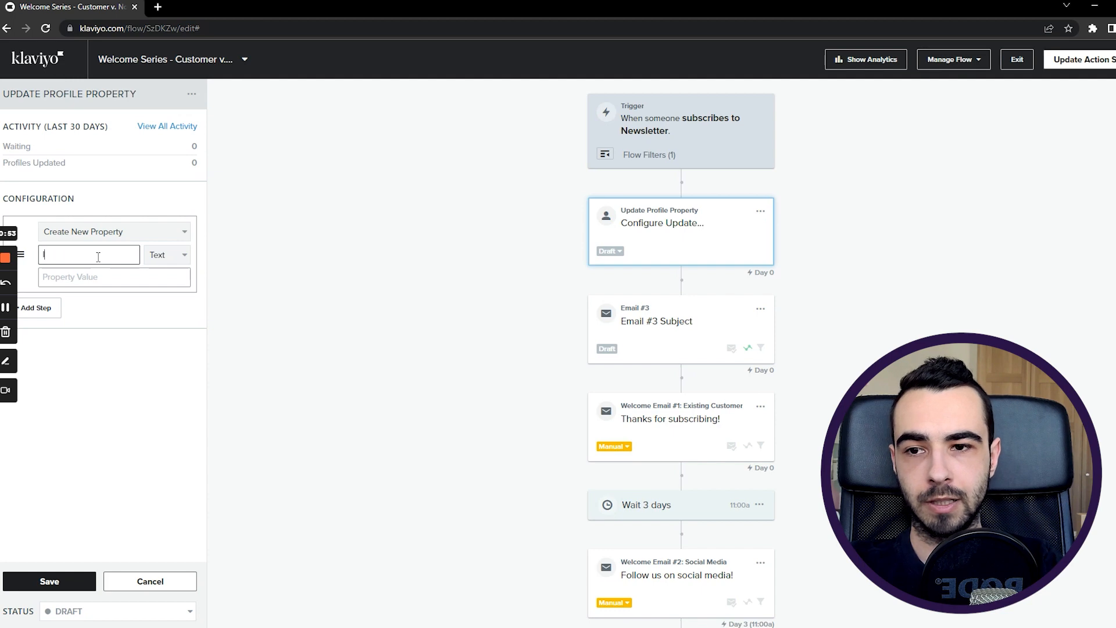
pyautogui.write('In Welcome Flow')
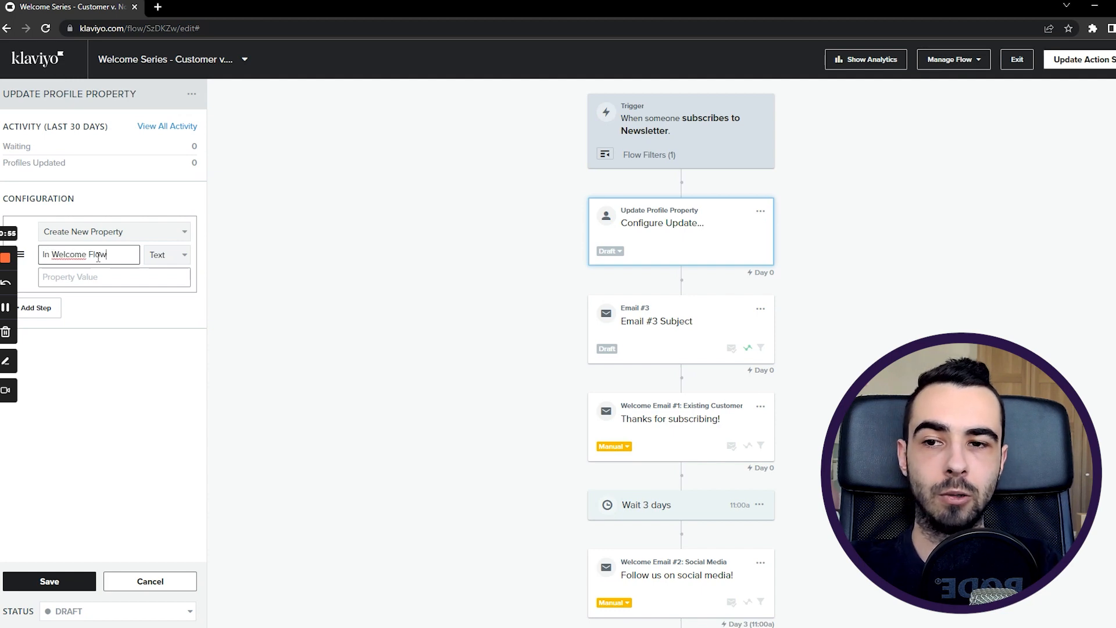
pyautogui.click(160, 255)
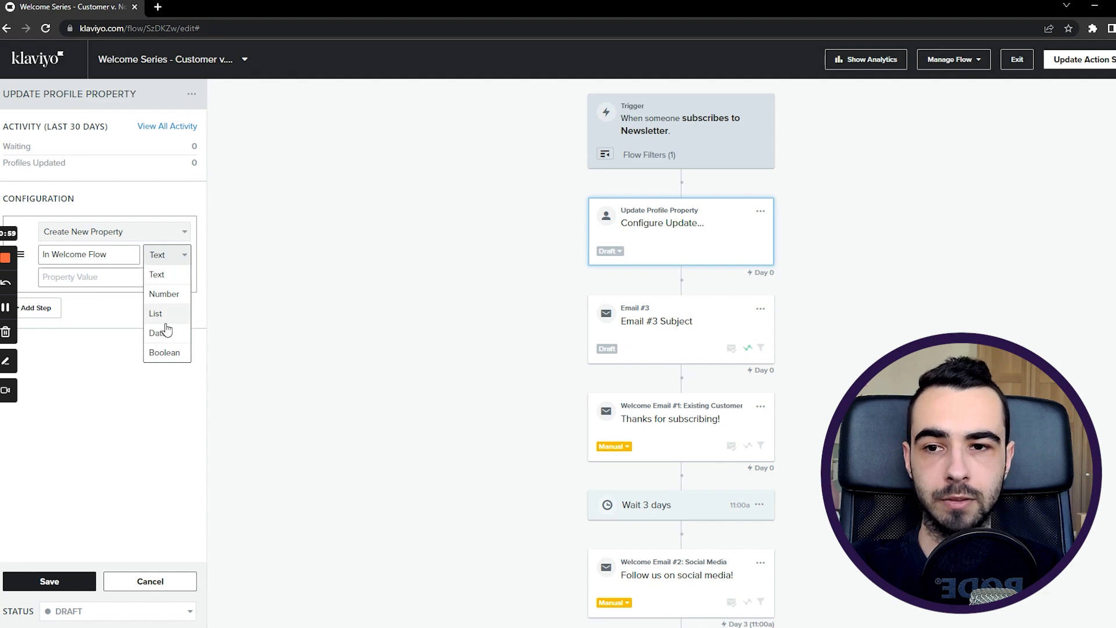
pyautogui.click(174, 253)
pyautogui.click(124, 273)
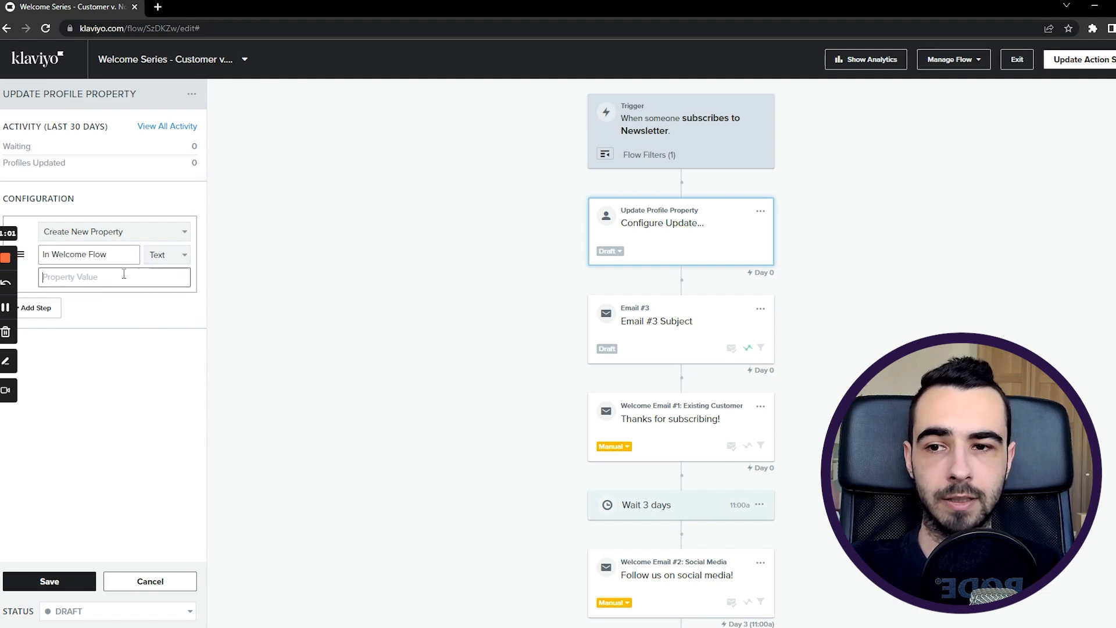
pyautogui.write('Yes')
pyautogui.click(114, 374)
pyautogui.click(70, 282)
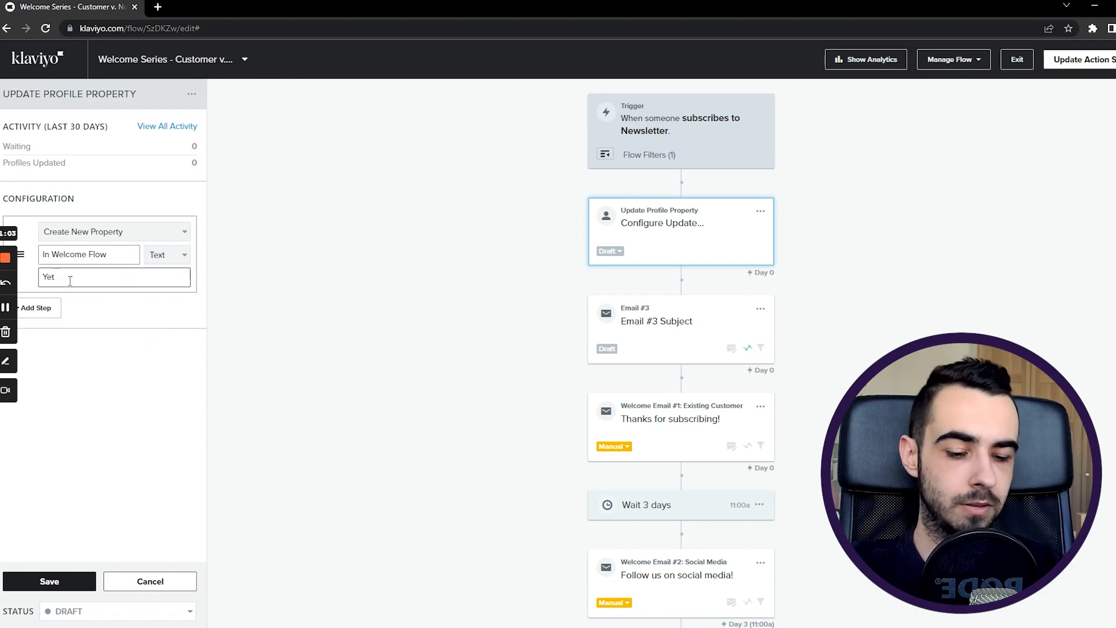
pyautogui.click(64, 582)
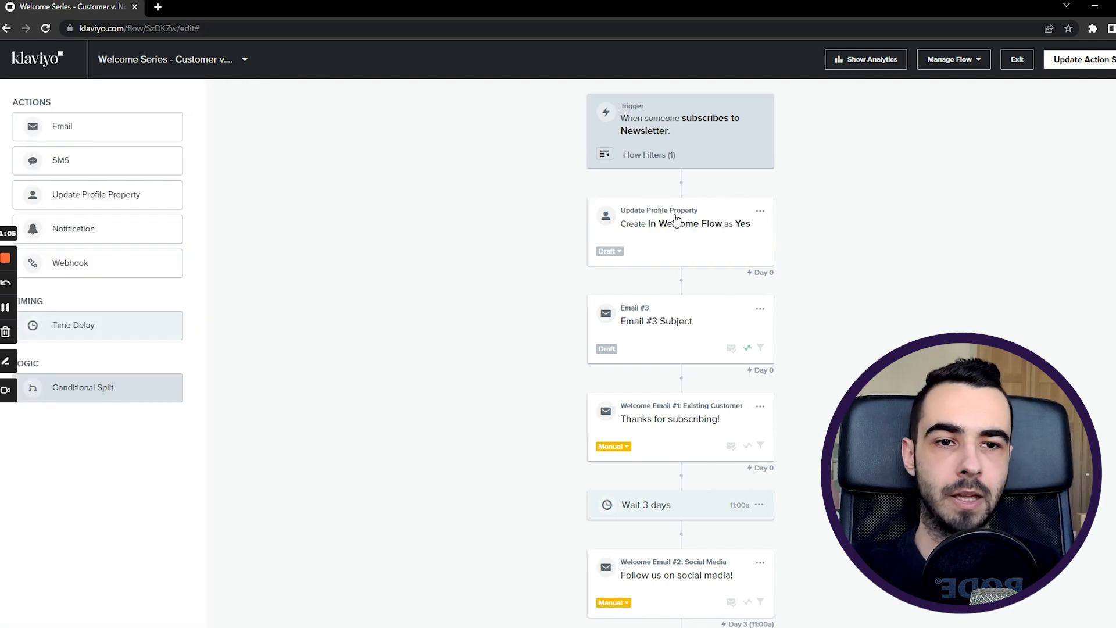
# - Set the status of the In Welcome Flow profile property action to Live
pyautogui.click(610, 251)
pyautogui.click(632, 294)
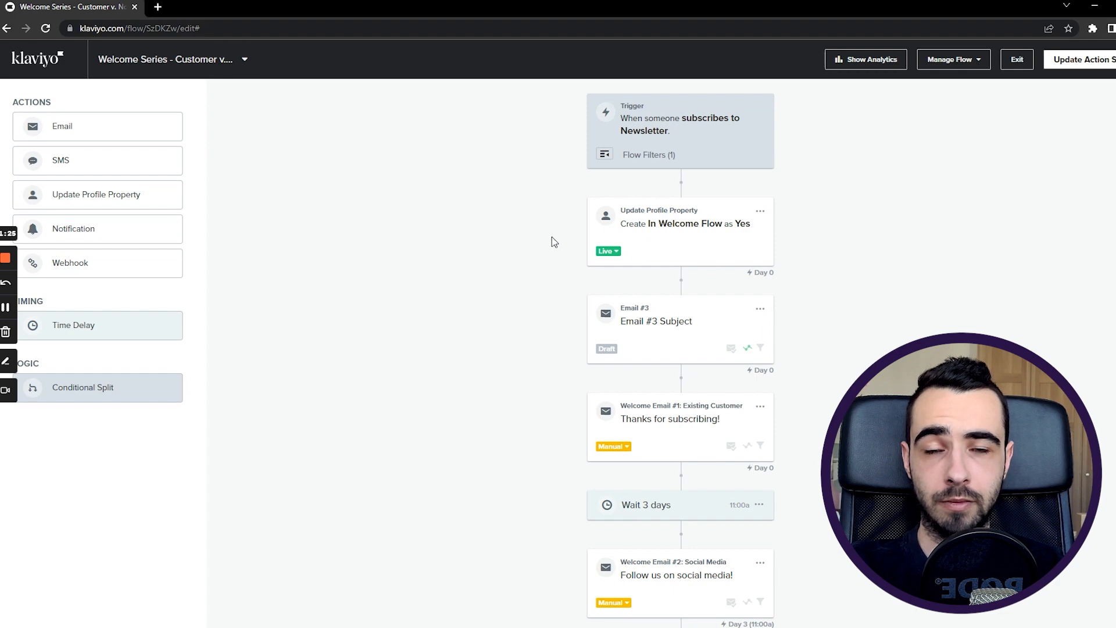
# - Add an Update Profile Property action after the final 1-day wait and choose Update Existing Property
pyautogui.scroll(-2, 640, 247)
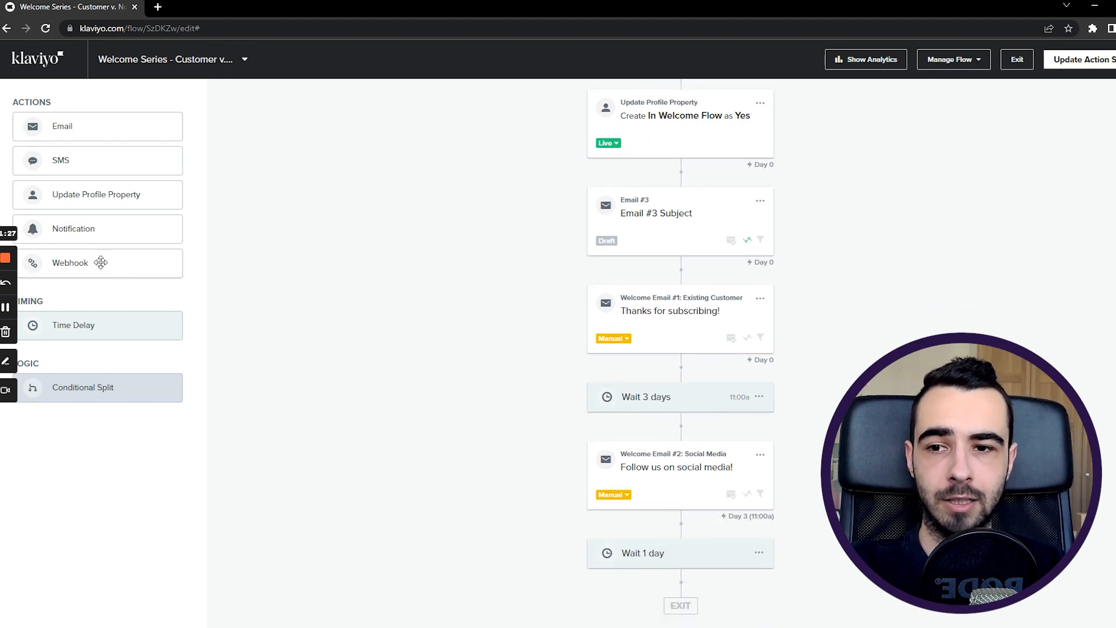
pyautogui.moveTo(96, 198); pyautogui.dragTo(694, 581)
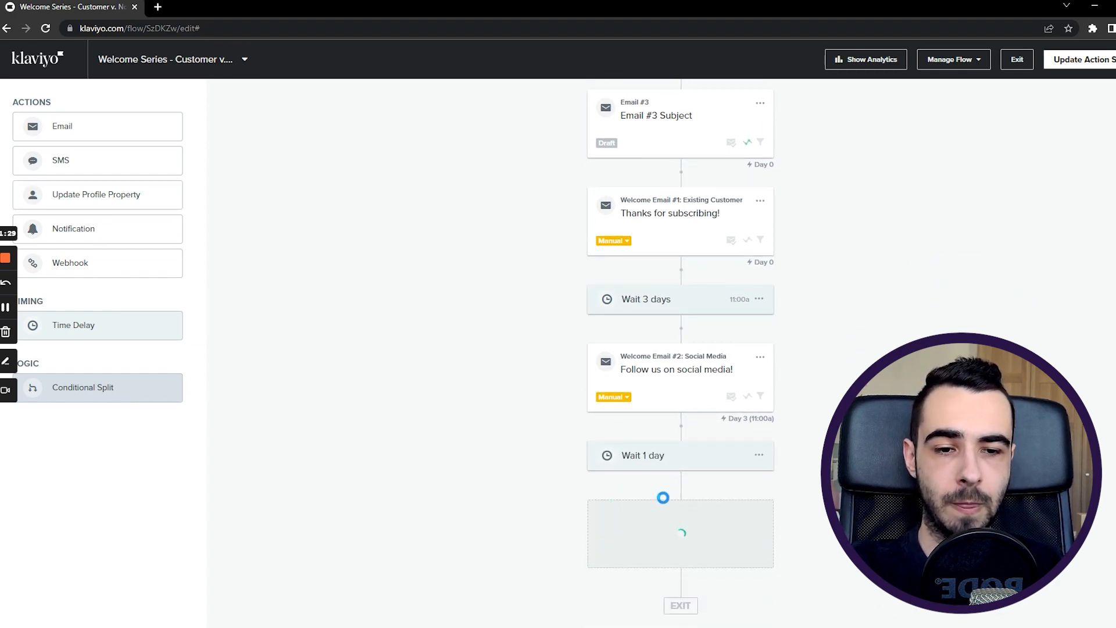
pyautogui.click(133, 233)
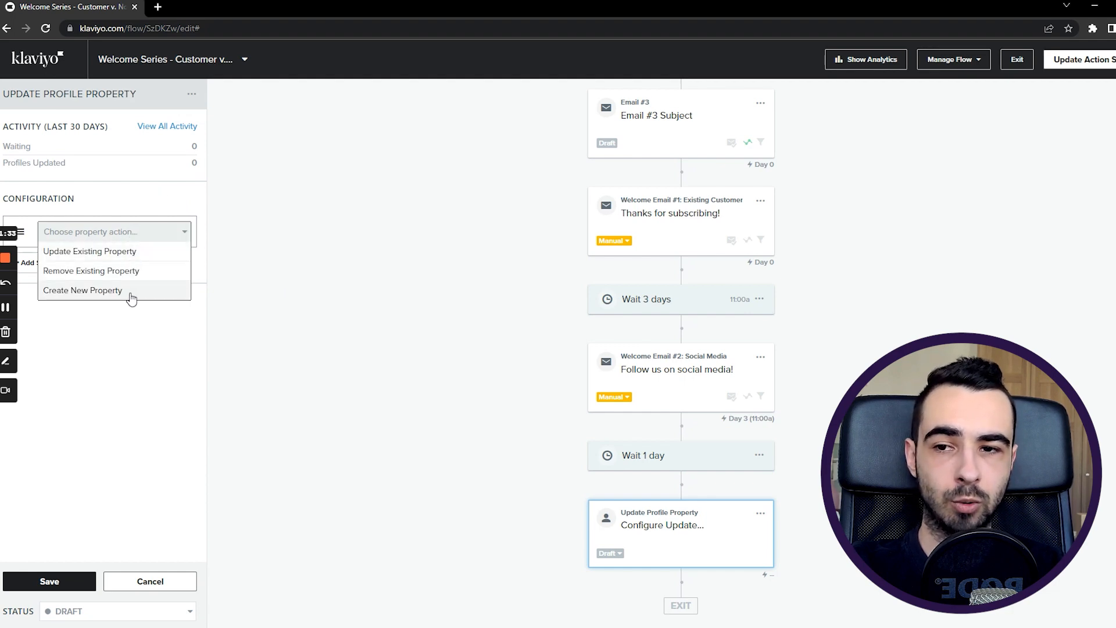
pyautogui.click(131, 251)
pyautogui.click(112, 254)
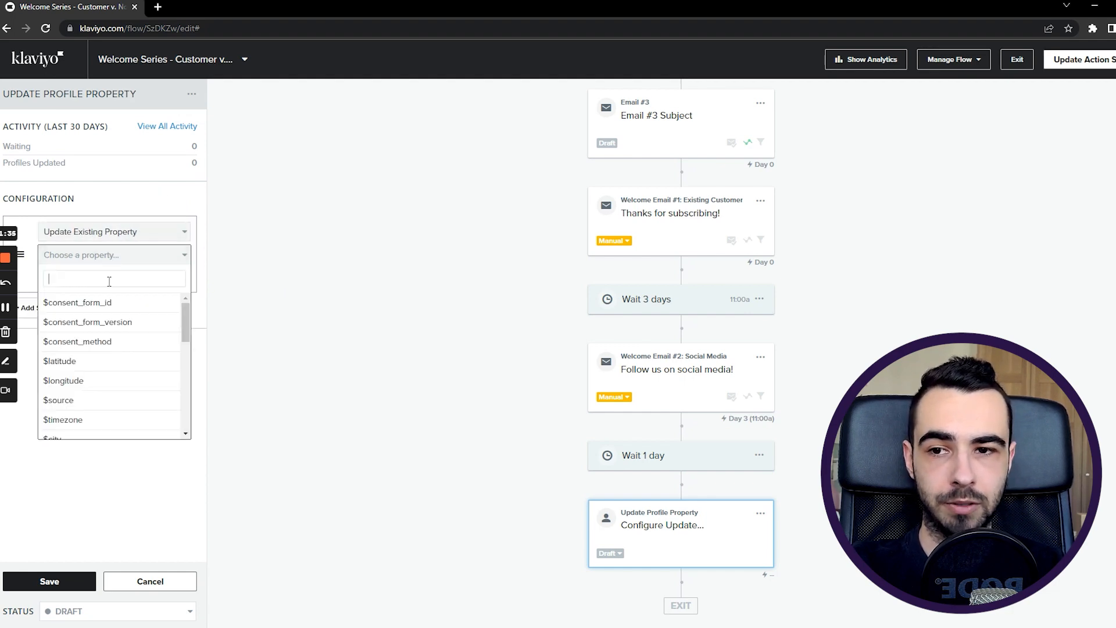
# - Search the existing properties for In Welcome Flow
pyautogui.write('In W')
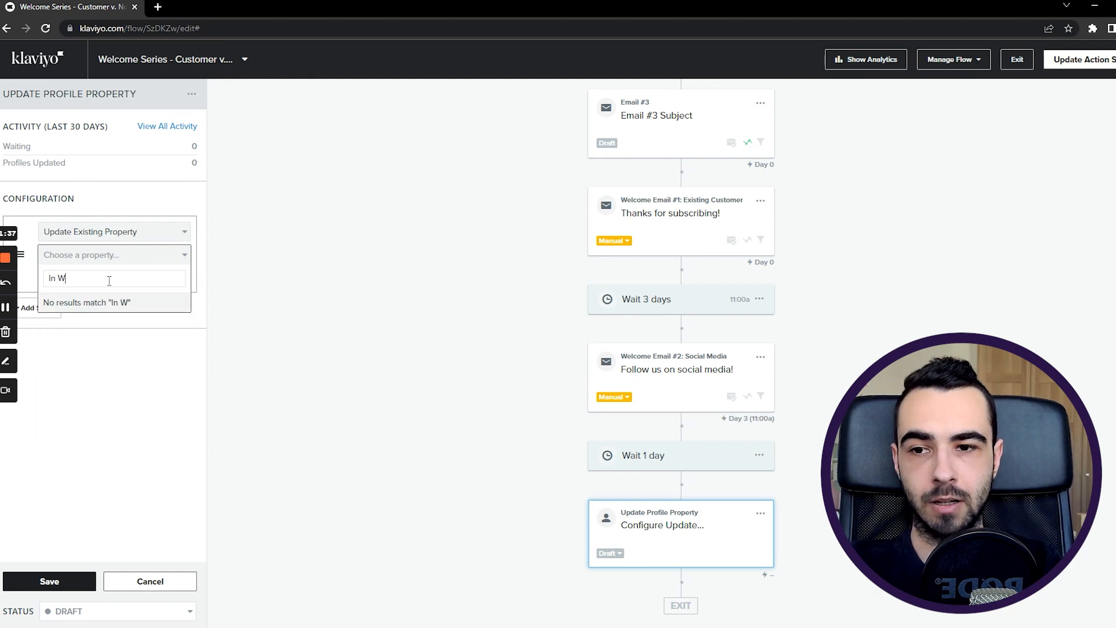
pyautogui.write('elcome F')
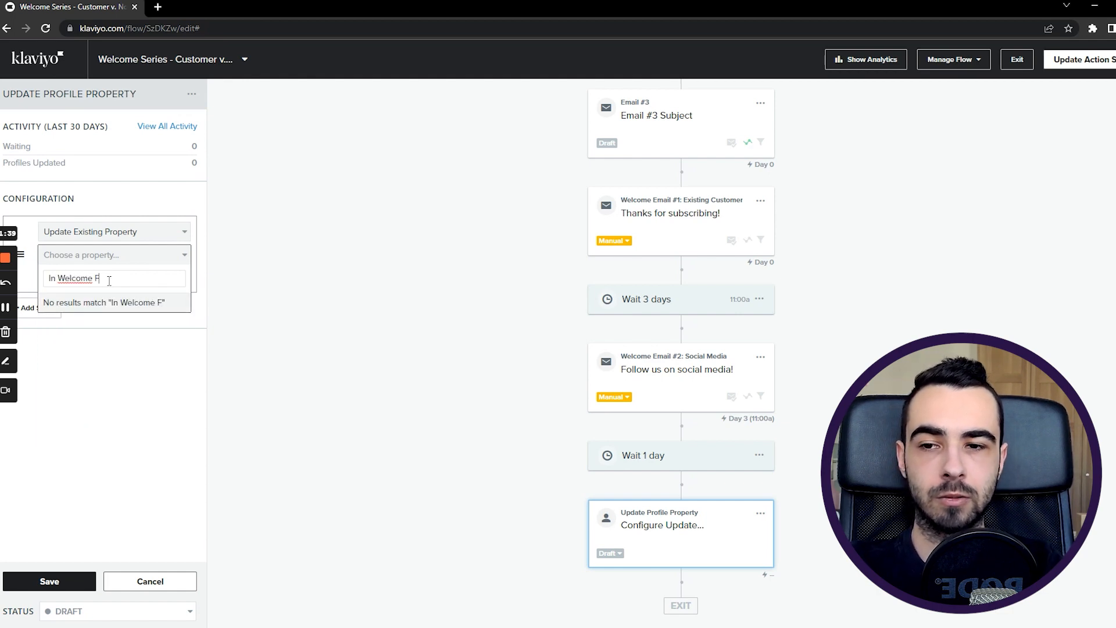
pyautogui.write('low')
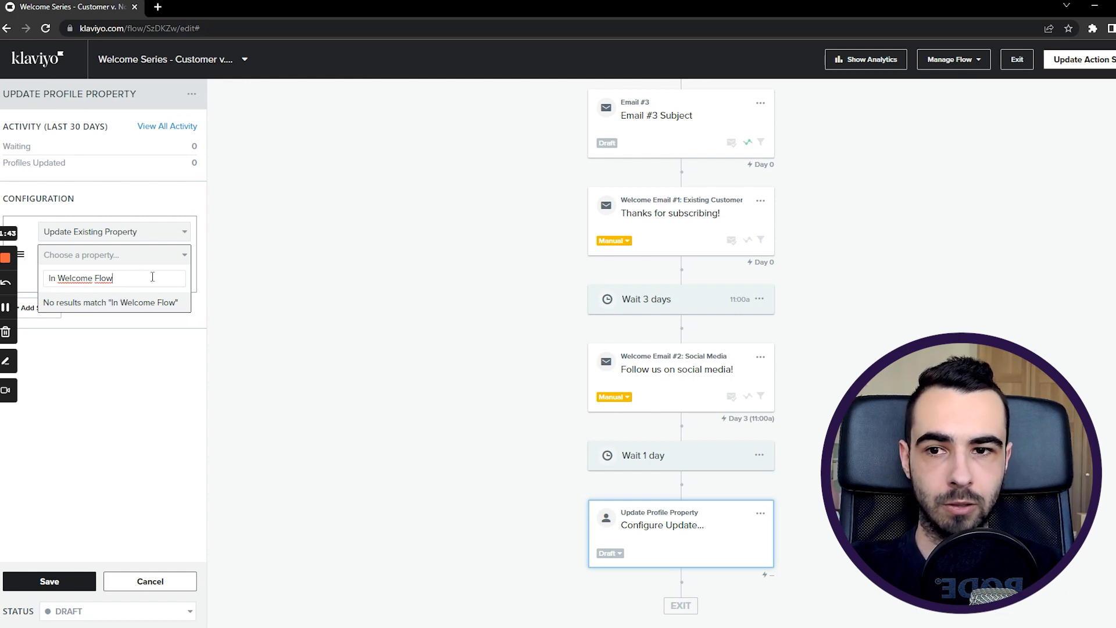
pyautogui.hotkey('ctrl', 'a')
pyautogui.press('BackSpace')
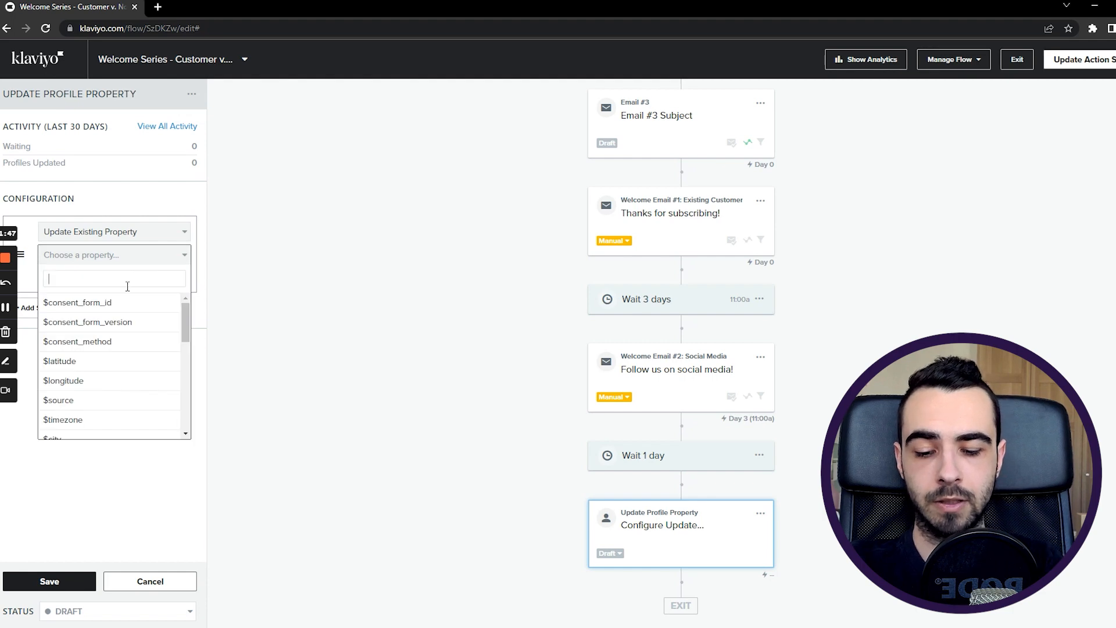
pyautogui.write('in Wleom')
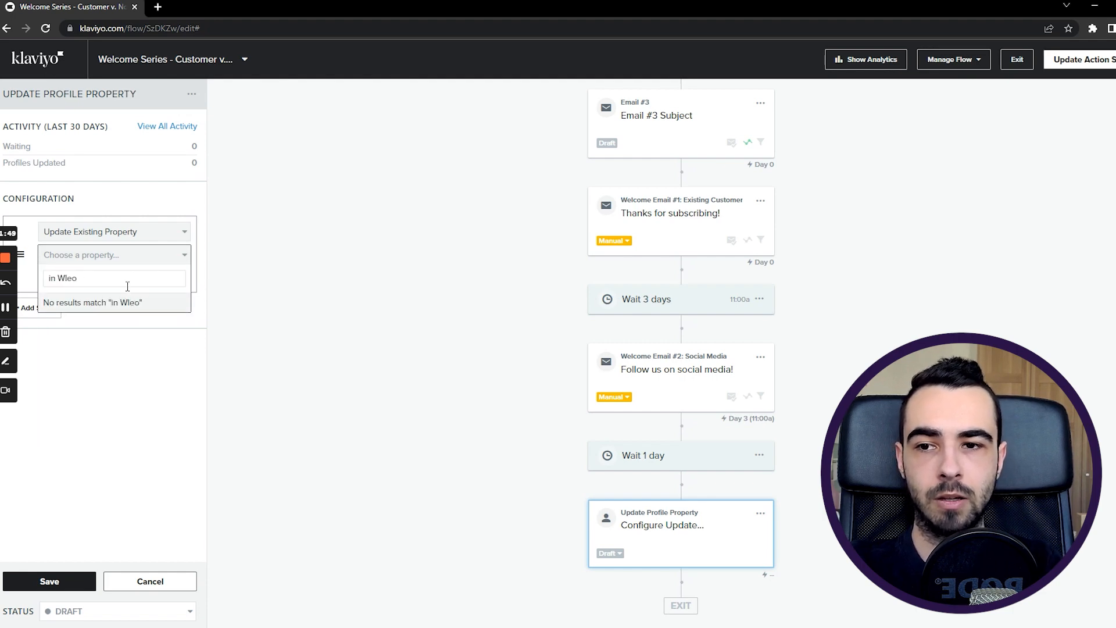
pyautogui.hotkey('ctrl', 'a')
pyautogui.press('BackSpace')
pyautogui.write('In We')
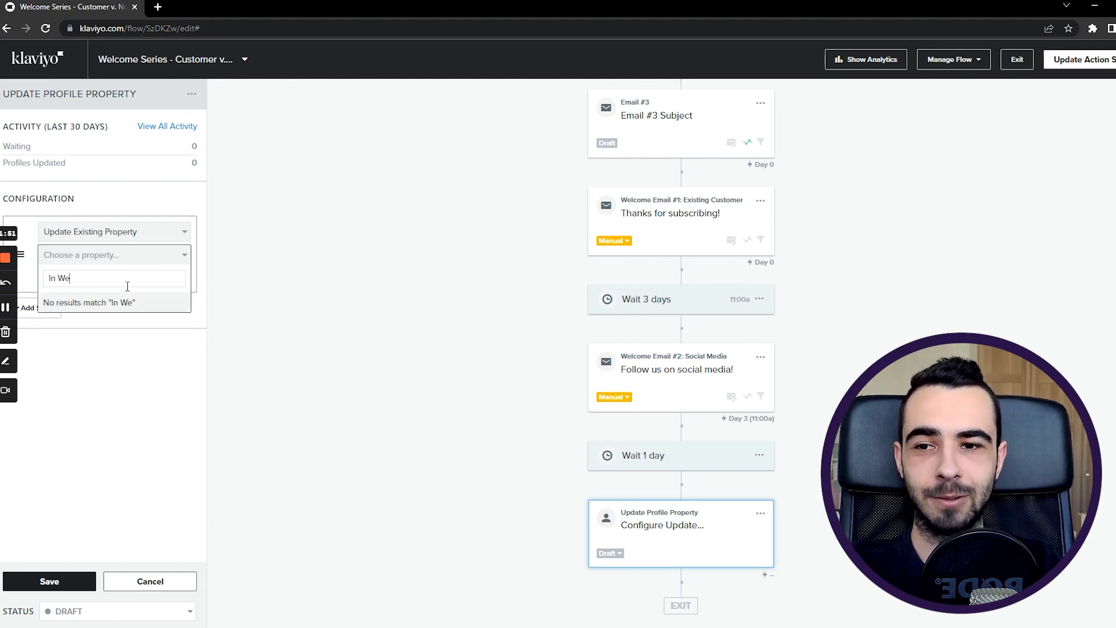
pyautogui.write('lcome Flow')
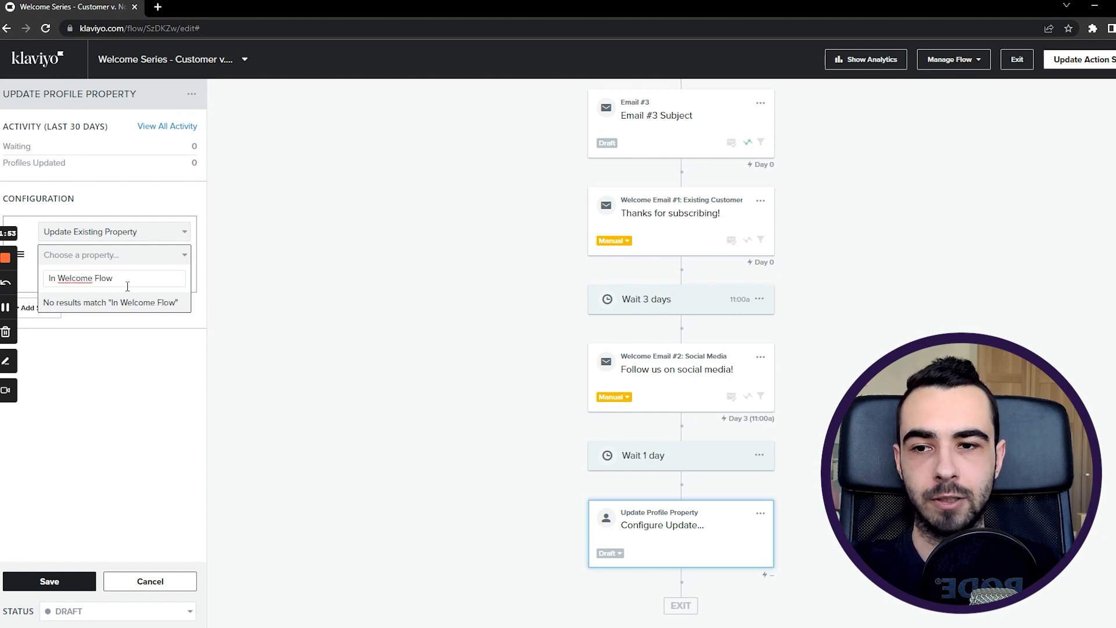
pyautogui.click(128, 303)
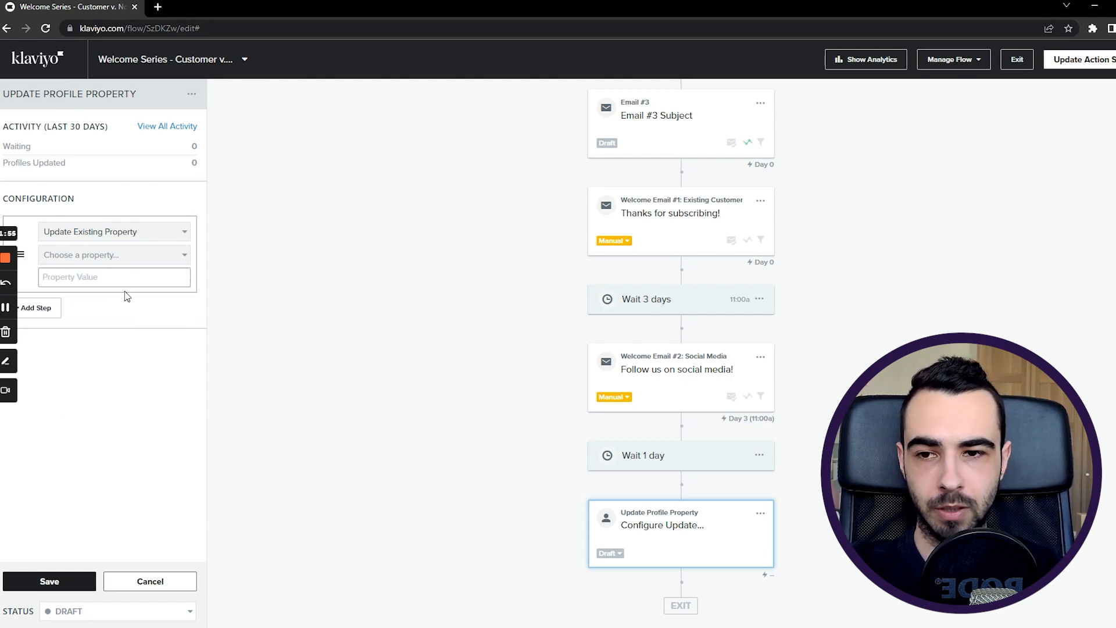
# - Enter No as the property value, try to save the profile update, and cancel its configuration
pyautogui.click(120, 278)
pyautogui.write('No')
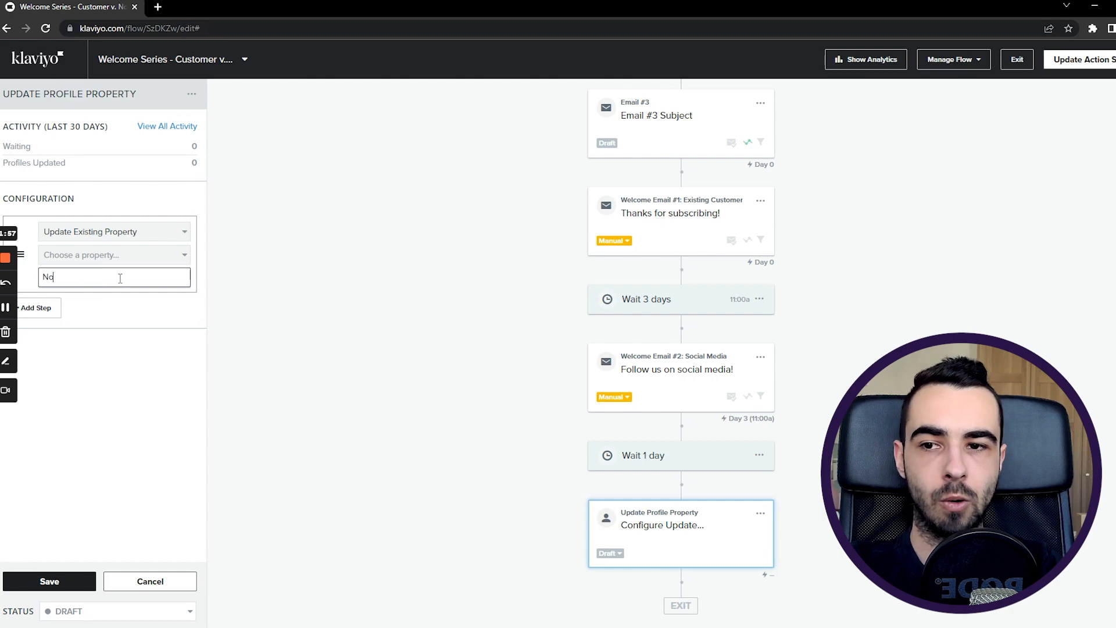
pyautogui.click(77, 582)
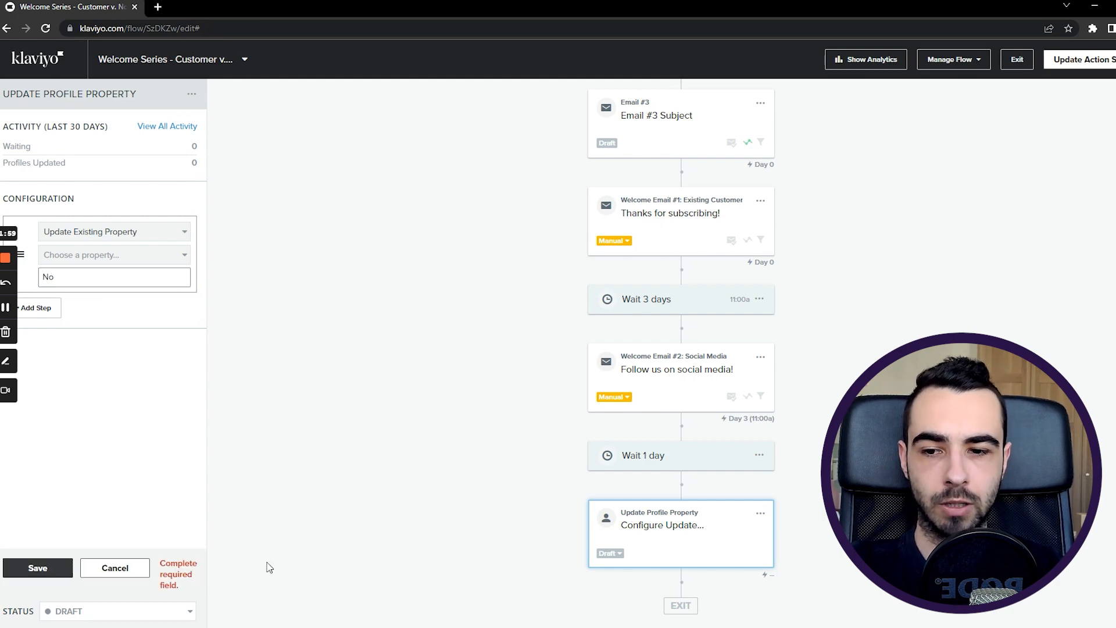
pyautogui.click(611, 553)
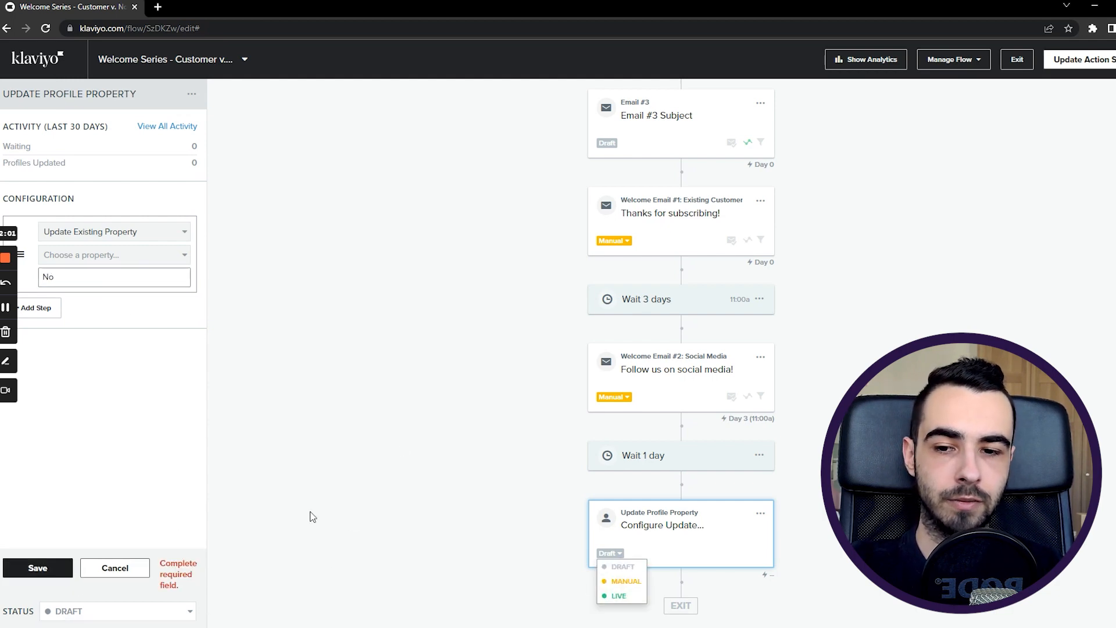
pyautogui.click(139, 566)
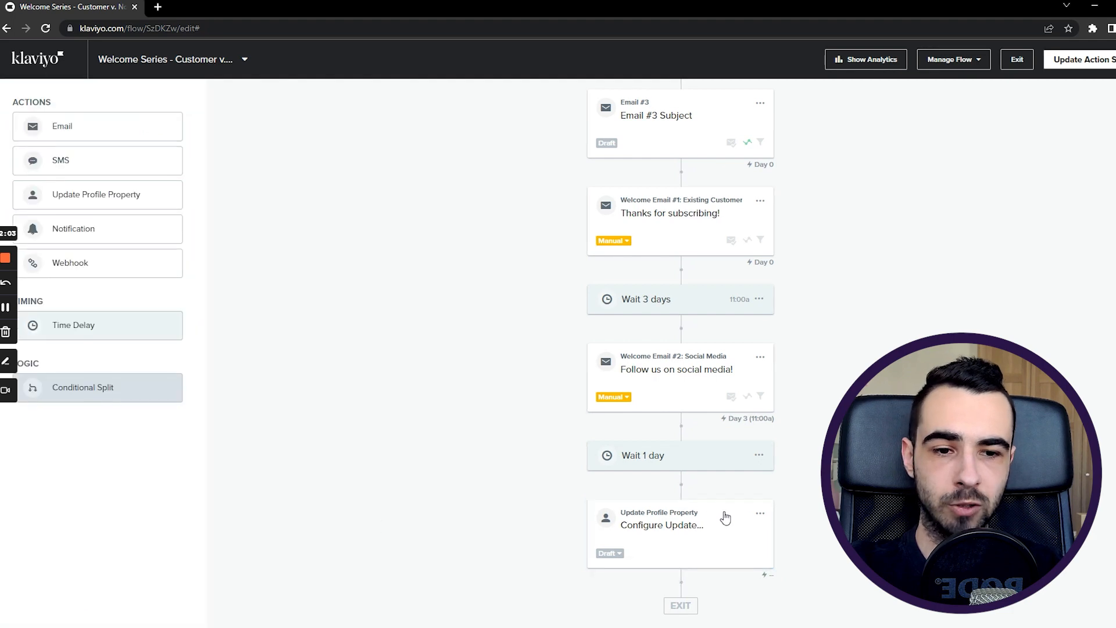
# - Delete the unconfigured Update Profile Property action at the end of the flow
pyautogui.click(760, 512)
pyautogui.click(773, 545)
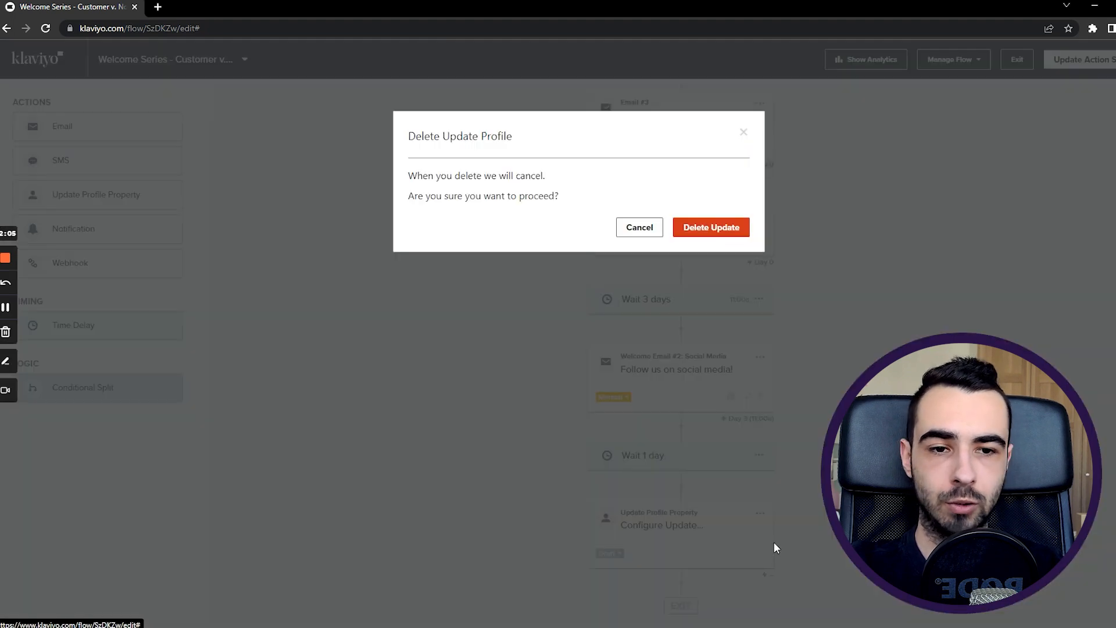
pyautogui.click(710, 229)
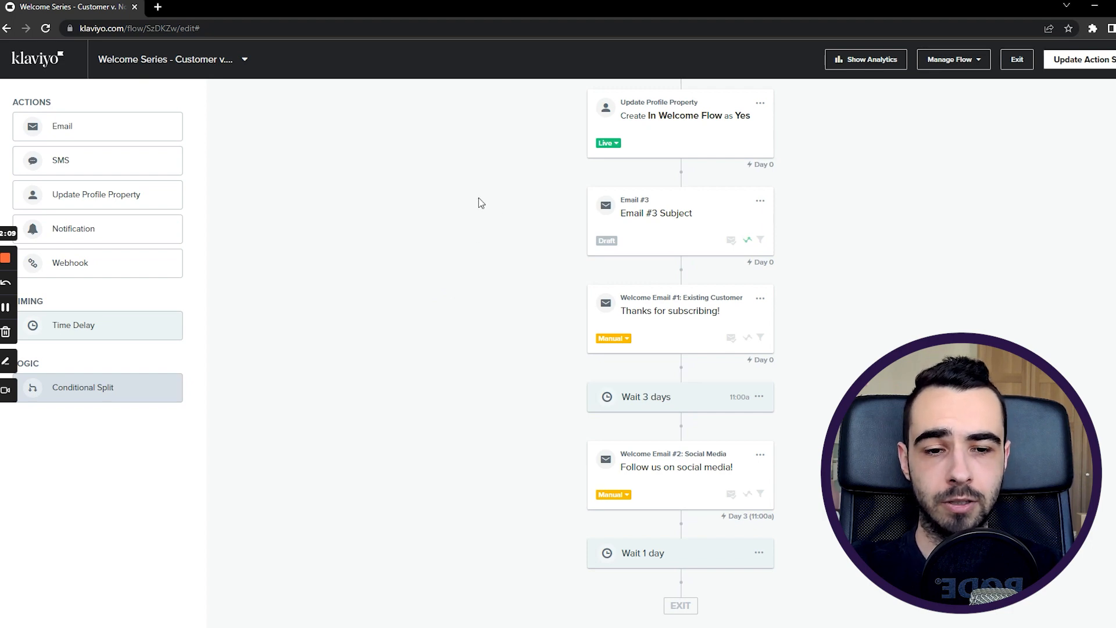
# - Add a Time Delay after the final 1-day wait and set its duration to 1 day
pyautogui.scroll(2, 479, 202)
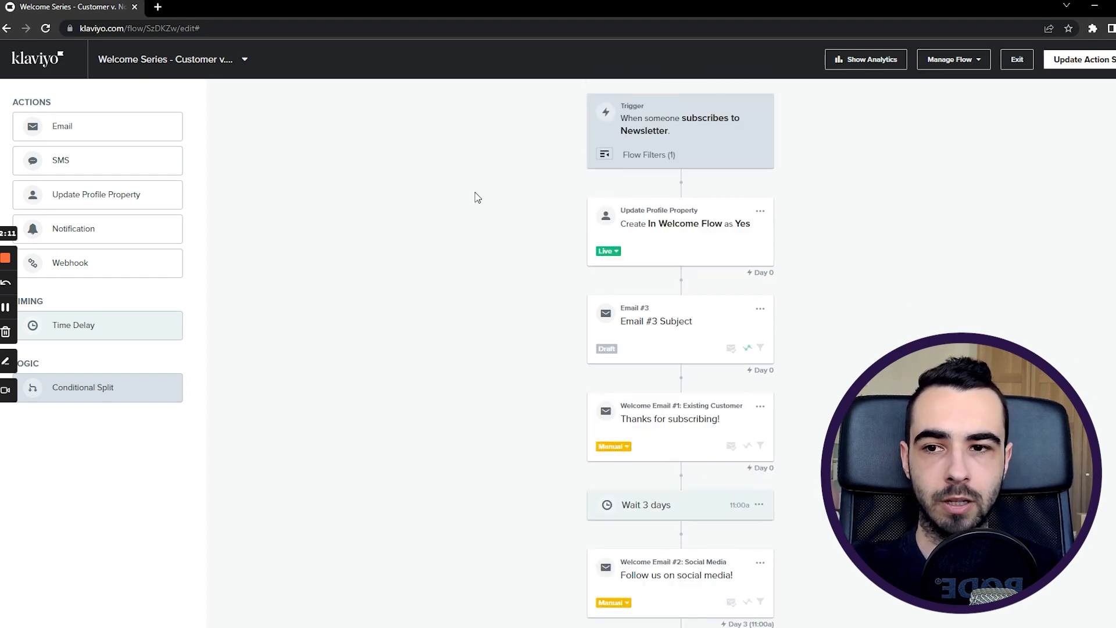
pyautogui.scroll(-2, 339, 339)
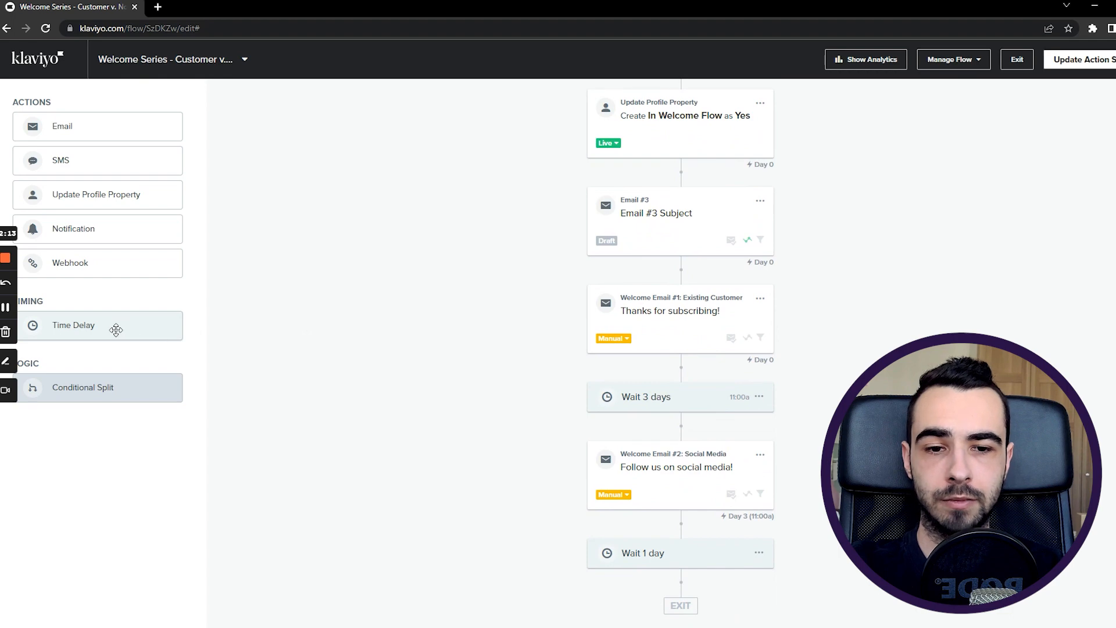
pyautogui.moveTo(120, 331); pyautogui.dragTo(693, 536)
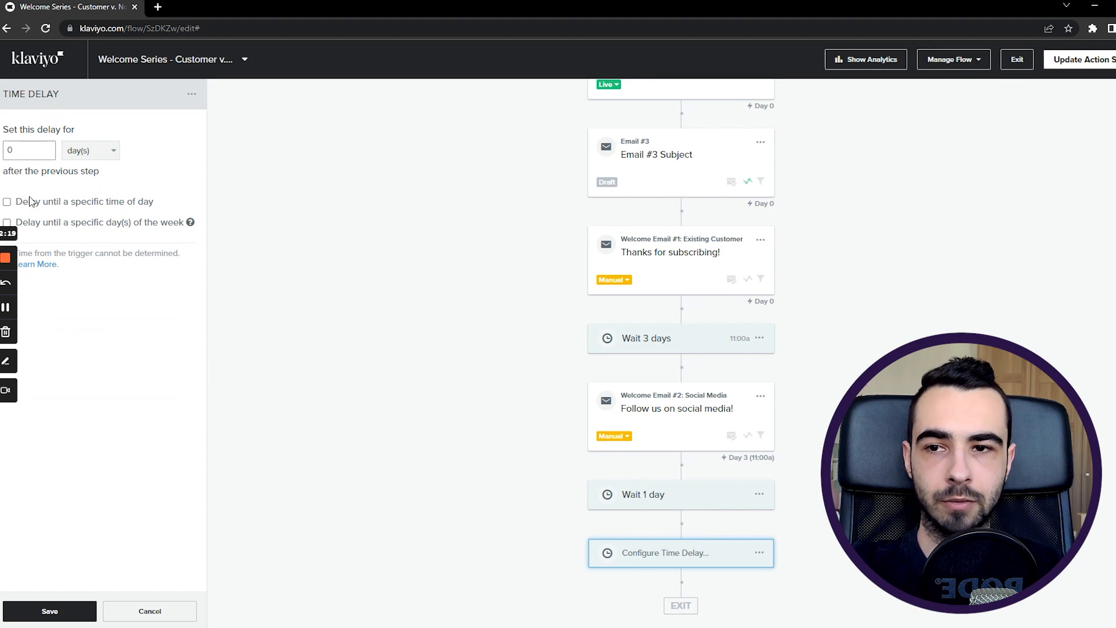
pyautogui.click(103, 154)
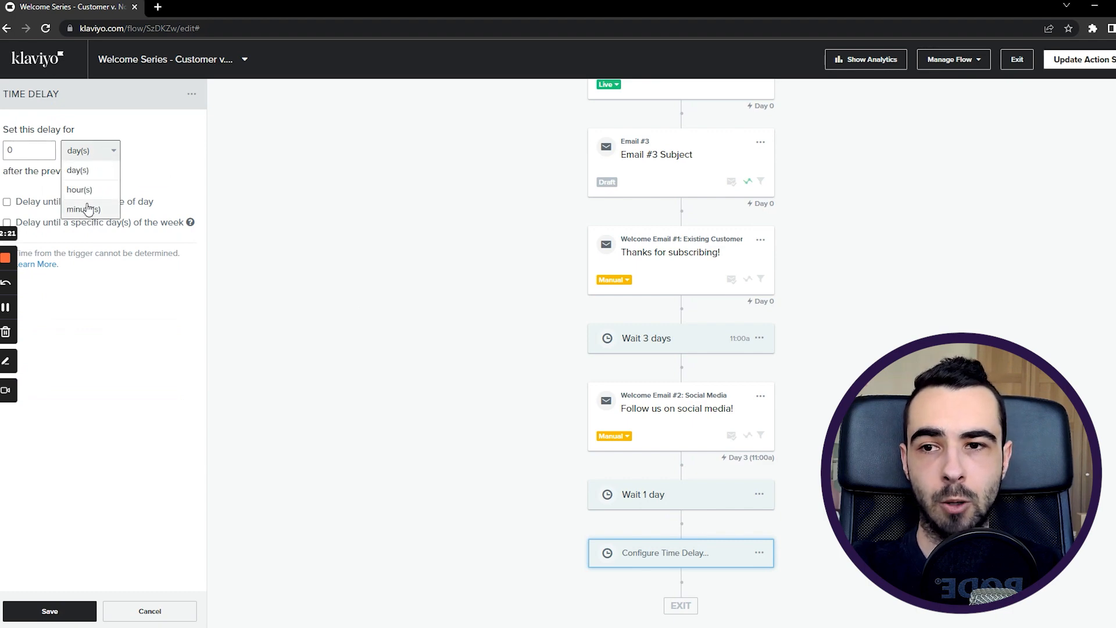
pyautogui.click(36, 148)
pyautogui.moveTo(33, 150); pyautogui.dragTo(0, 151)
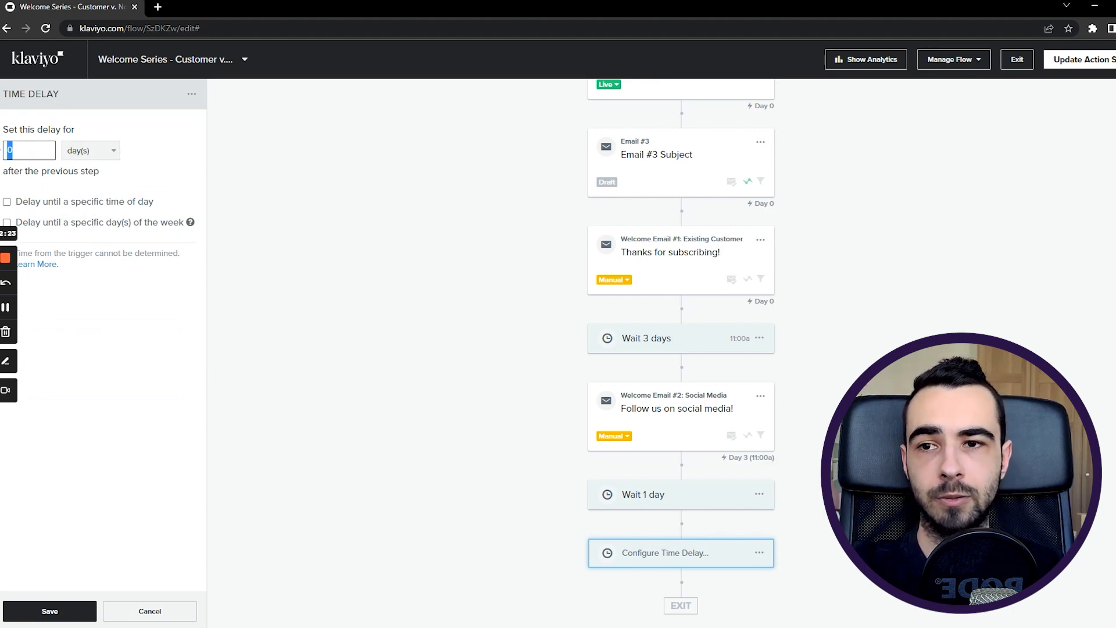
pyautogui.write('1')
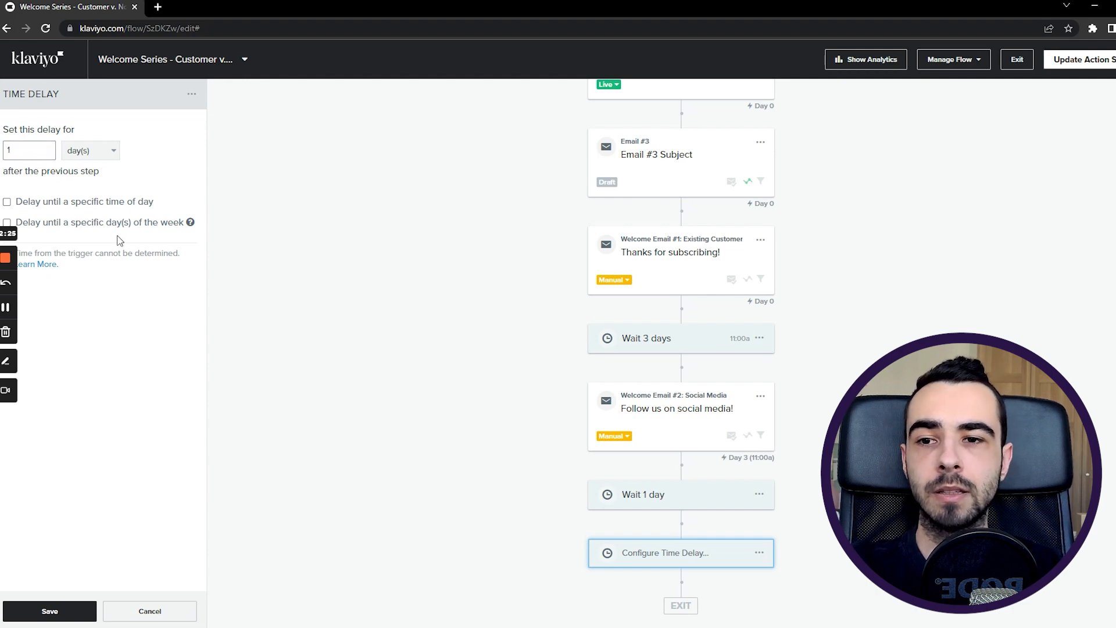
# - Try delaying until a specific time of day at 9:30pm US/Eastern, and turn that option off again
pyautogui.click(94, 203)
pyautogui.click(38, 221)
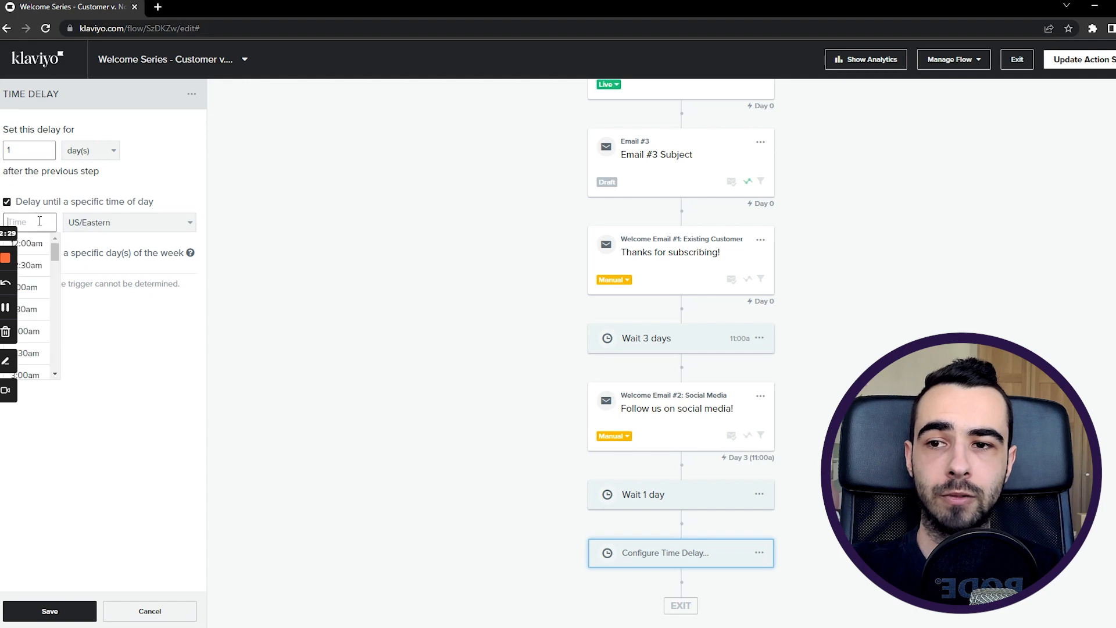
pyautogui.scroll(-10, 40, 302)
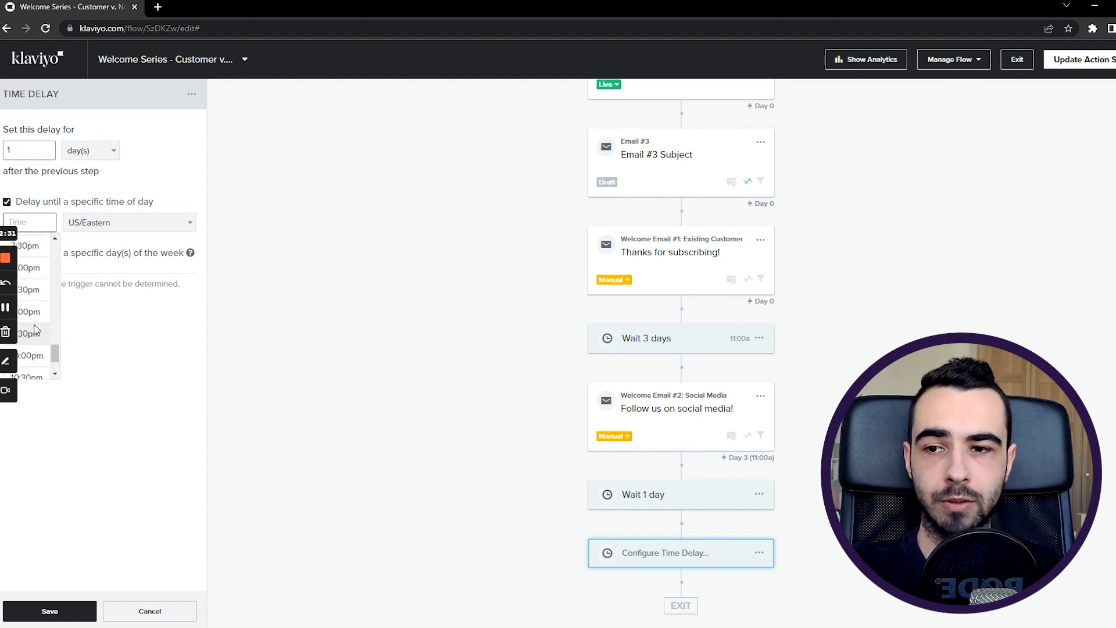
pyautogui.click(39, 343)
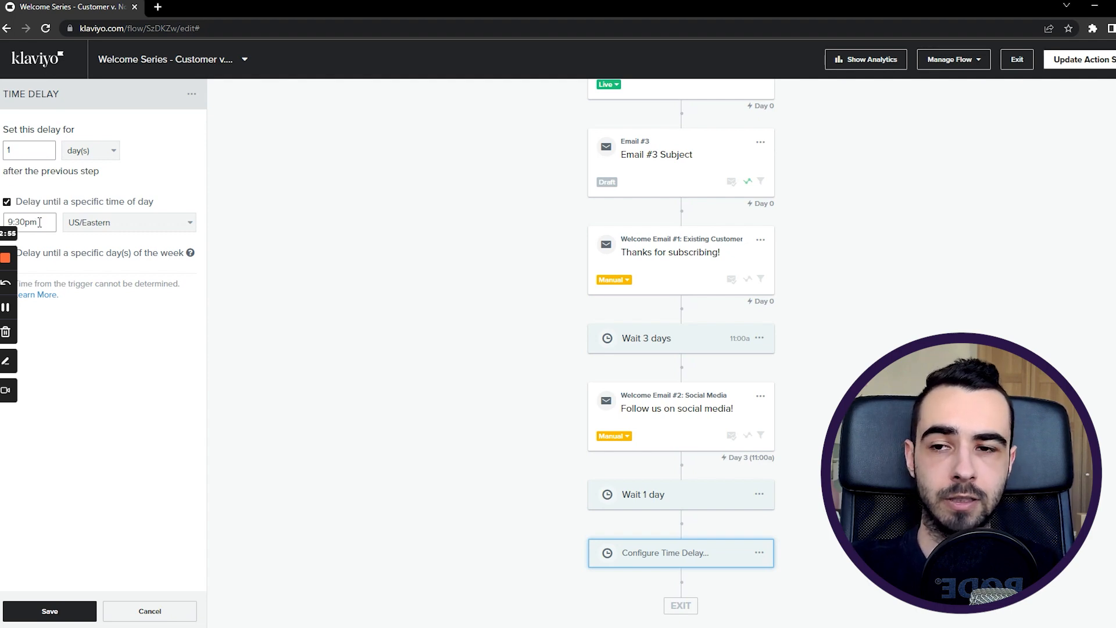
pyautogui.click(39, 204)
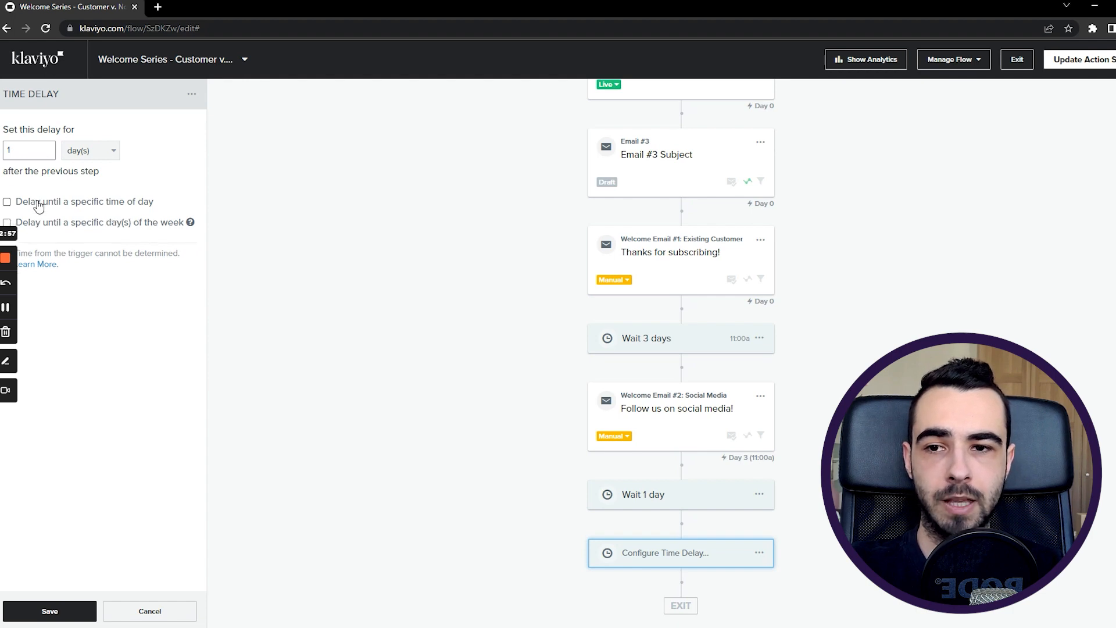
# - Restrict the new delay to Monday through Friday by excluding Saturday and Sunday, and save it
pyautogui.click(169, 223)
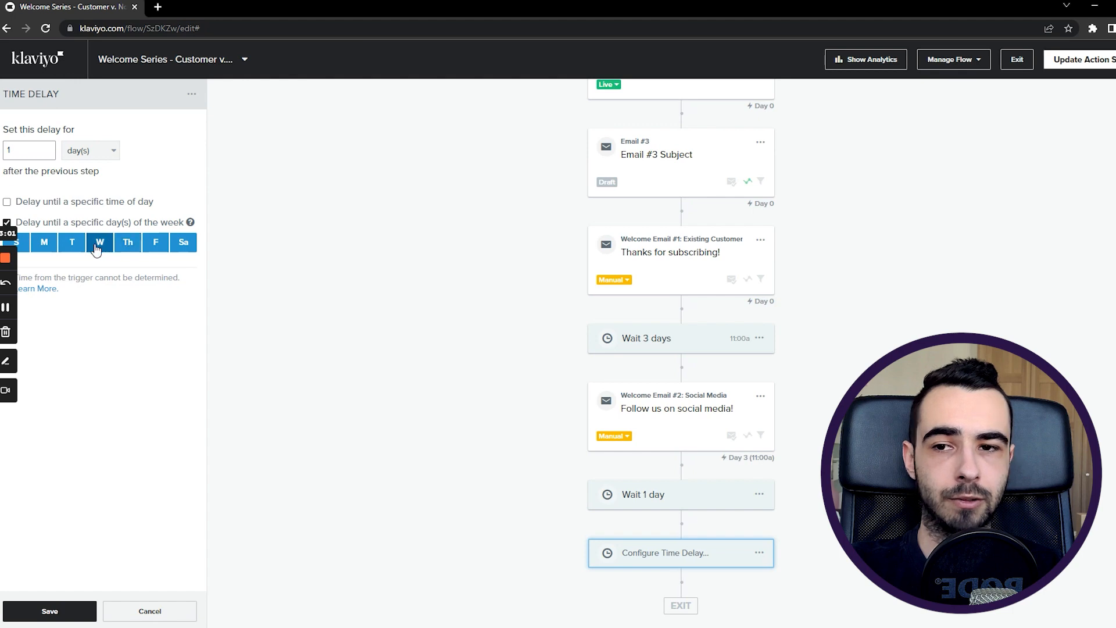
pyautogui.click(183, 242)
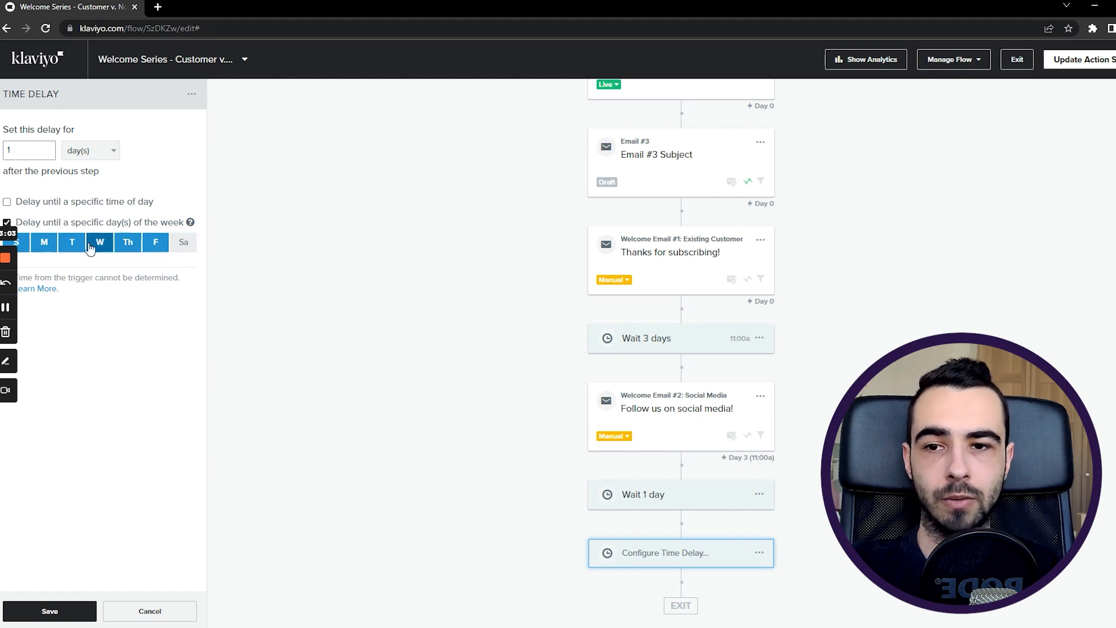
pyautogui.click(22, 239)
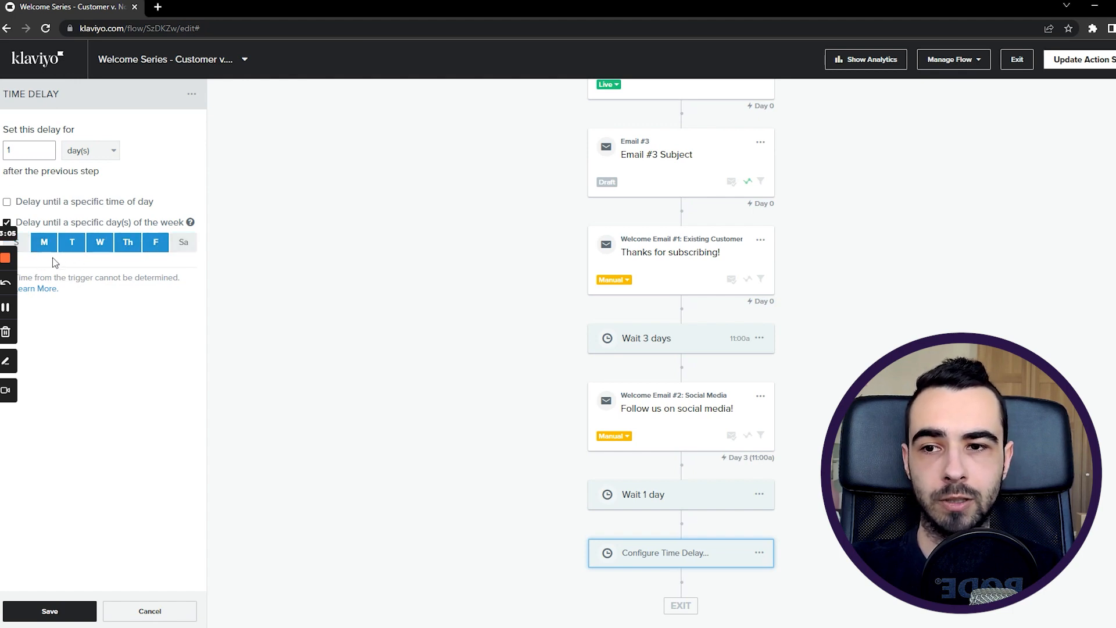
pyautogui.click(50, 611)
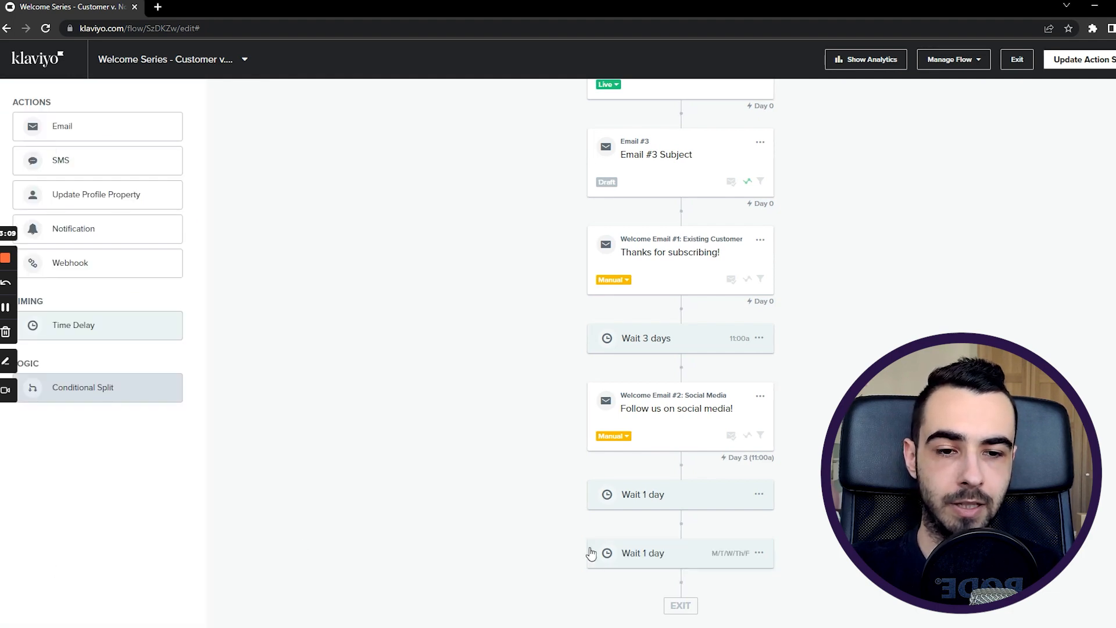
# - Move Welcome Email #2: Social Media below both 1-day waits, to the end of the flow
pyautogui.moveTo(654, 433); pyautogui.dragTo(674, 534)
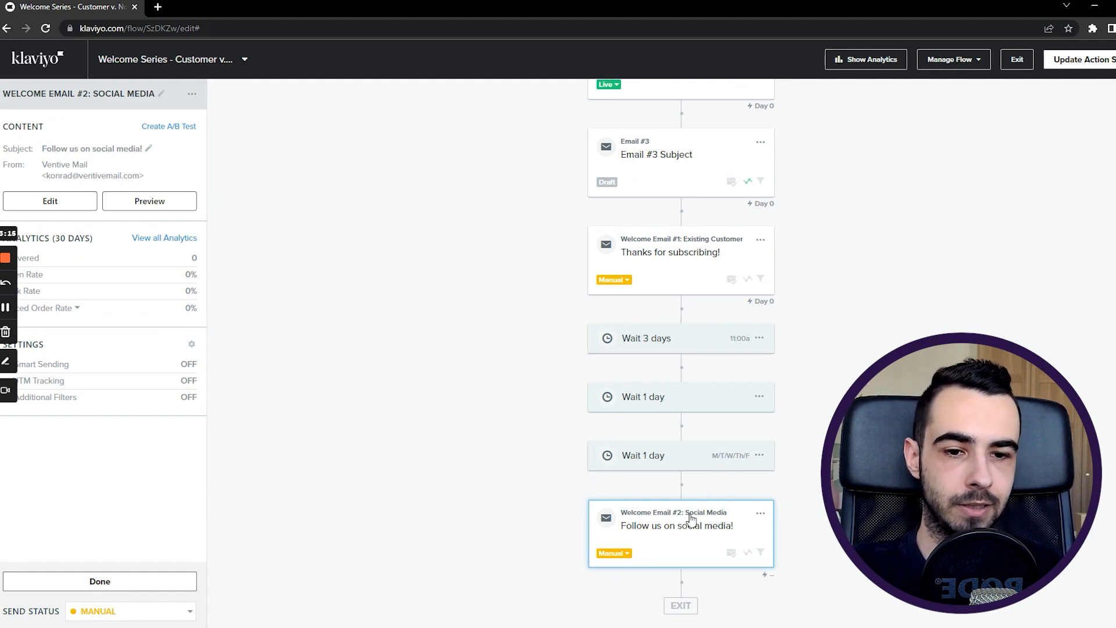
pyautogui.scroll(3, 681, 343)
pyautogui.scroll(-3, 687, 290)
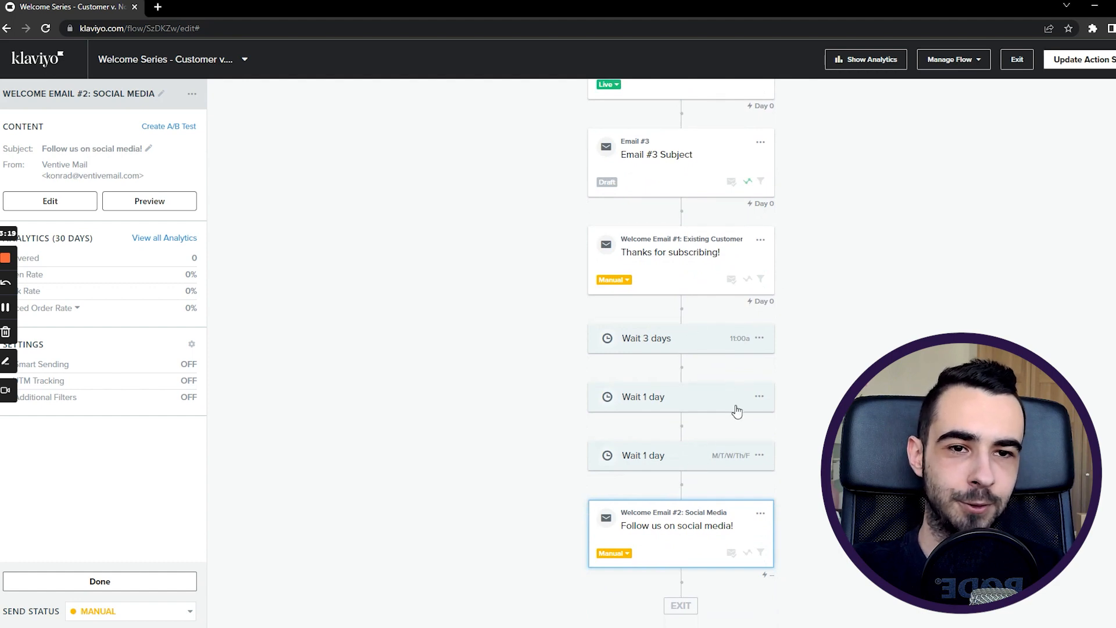
# - Move the Monday-to-Friday 1-day delay between Email #3 and Welcome Email #1: Existing Customer, keeping its settings
pyautogui.moveTo(717, 467); pyautogui.dragTo(699, 223)
pyautogui.scroll(3, 829, 342)
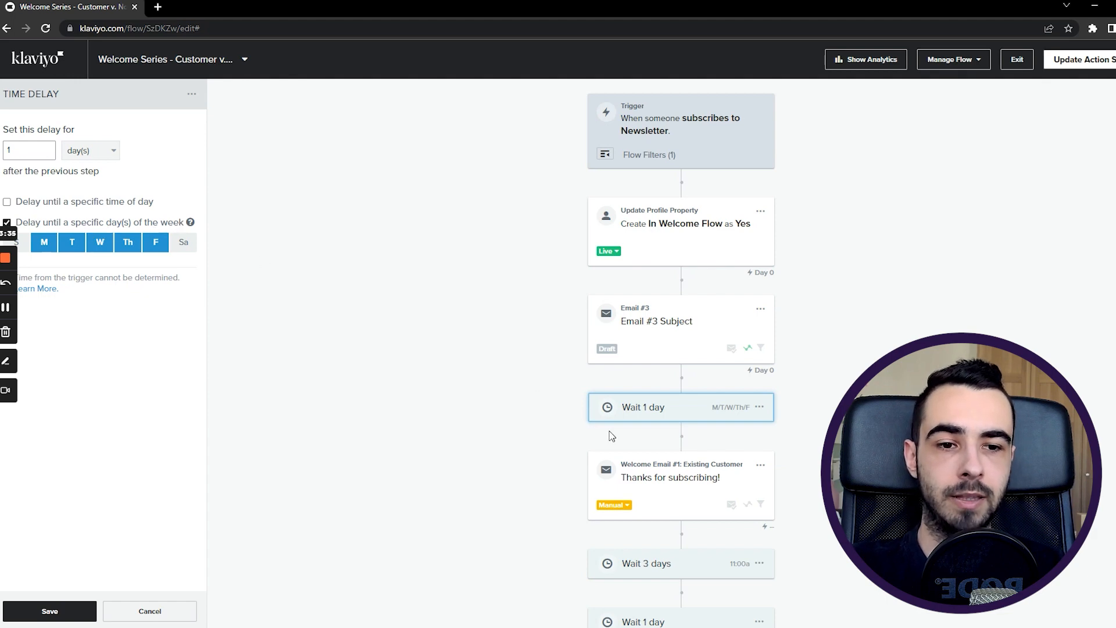
pyautogui.click(702, 471)
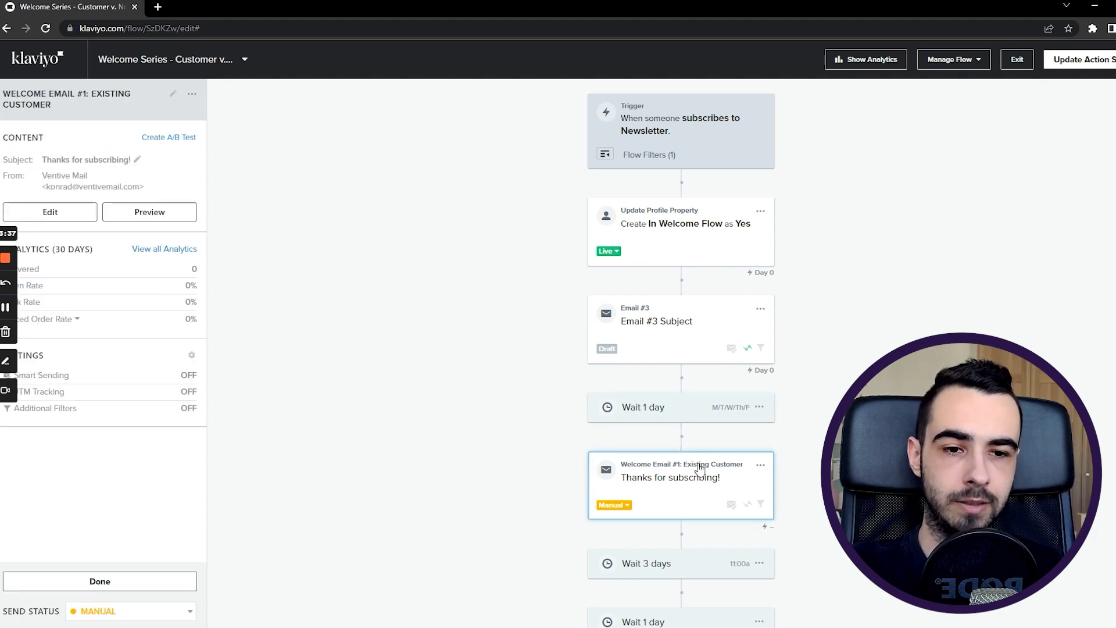
pyautogui.scroll(-3, 568, 583)
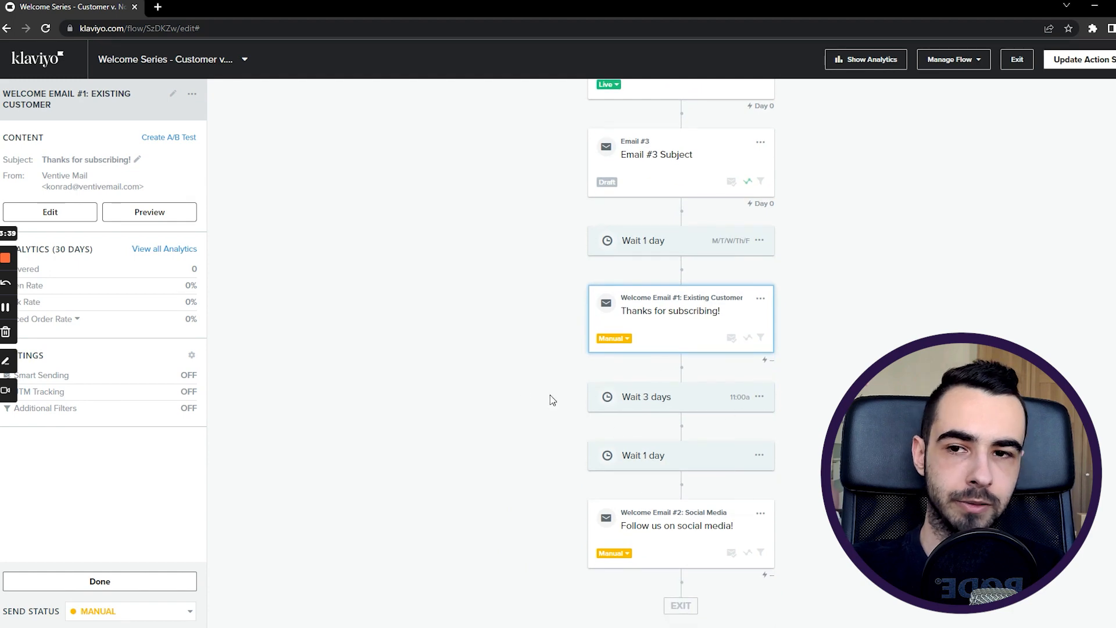
pyautogui.scroll(2, 581, 389)
pyautogui.click(668, 370)
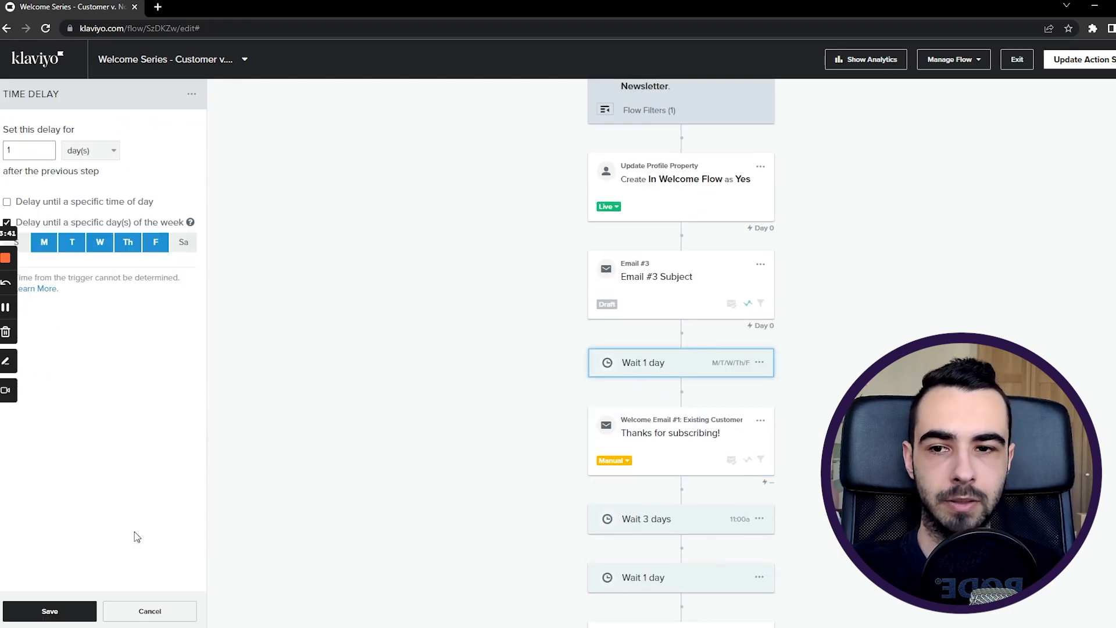
pyautogui.click(165, 610)
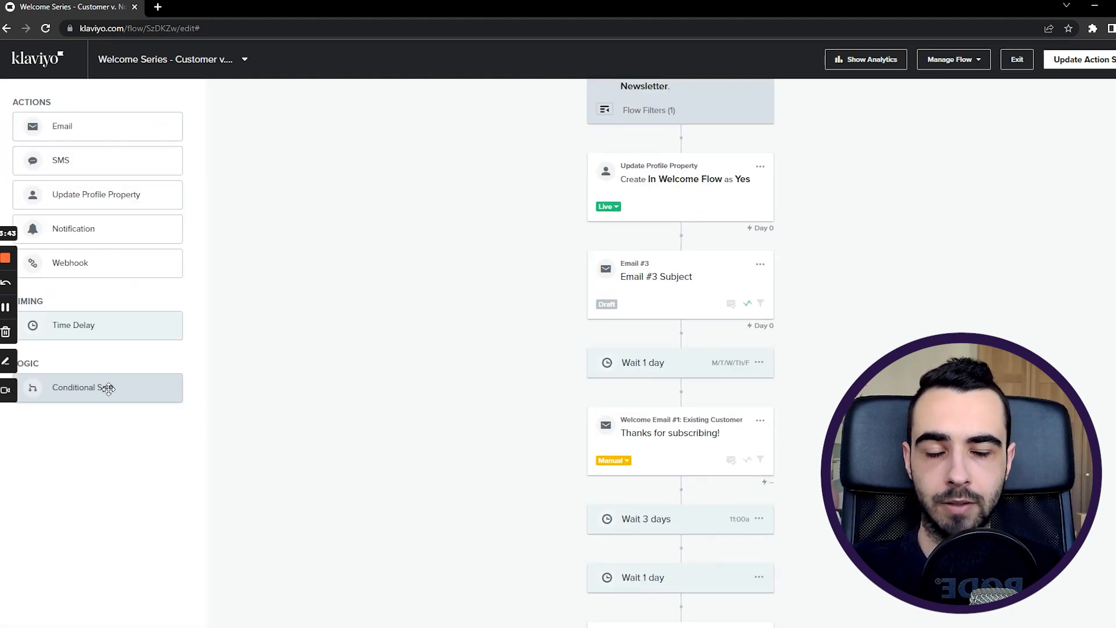
# - Add a Conditional Split between the profile property update and Email #3, using the Random sample condition
pyautogui.moveTo(108, 388); pyautogui.dragTo(707, 291)
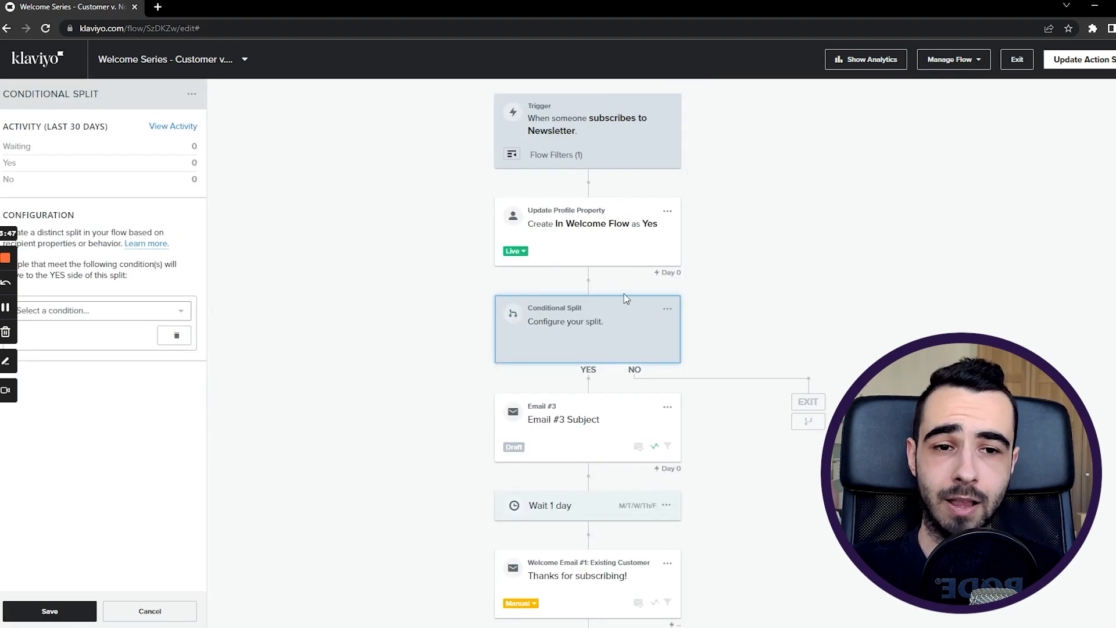
pyautogui.click(147, 312)
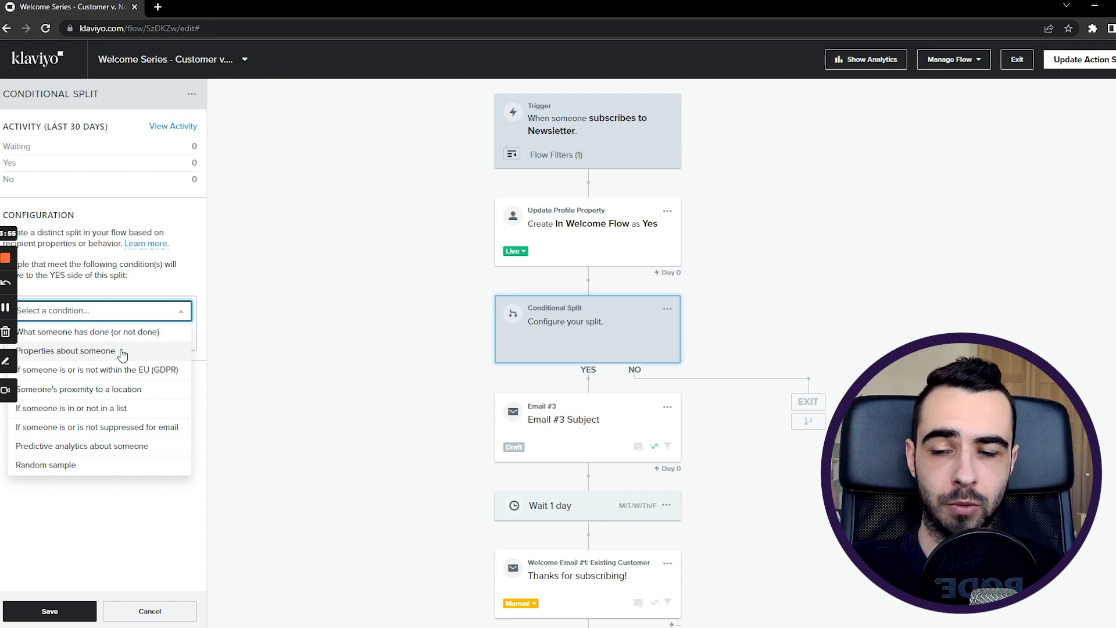
pyautogui.click(107, 466)
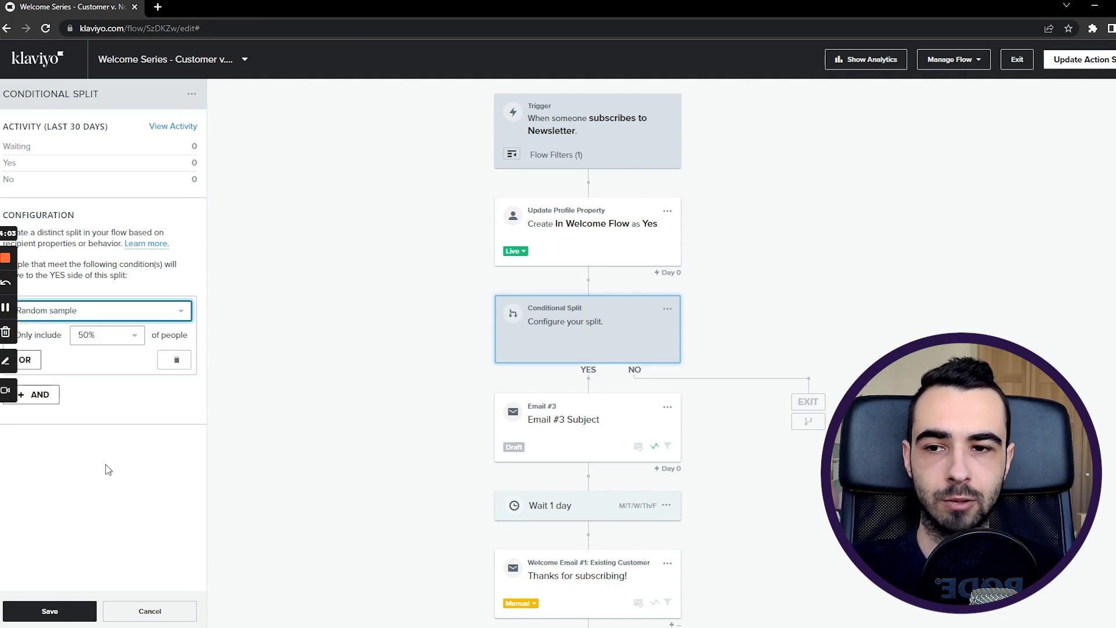
# - Set the split's random sample to include only 70% of people and save it
pyautogui.click(97, 337)
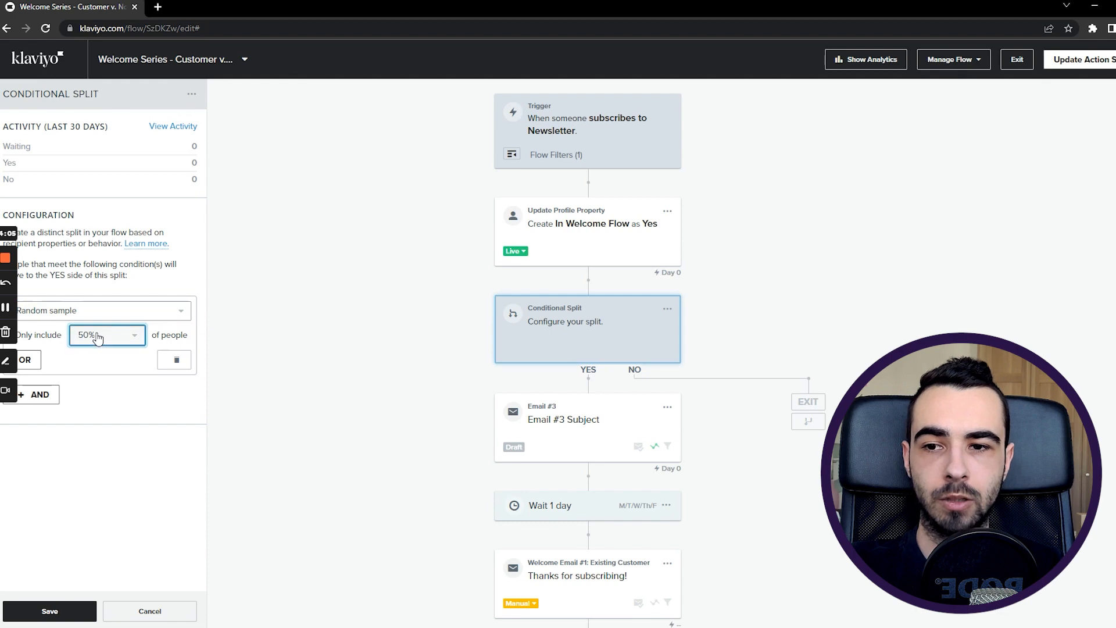
pyautogui.click(27, 522)
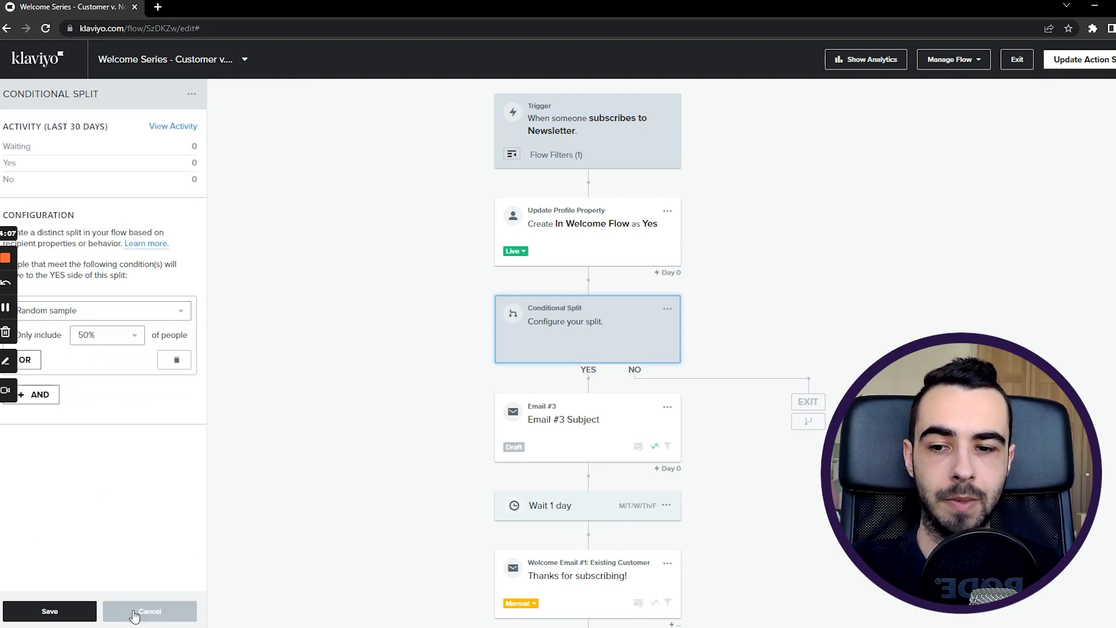
pyautogui.click(113, 343)
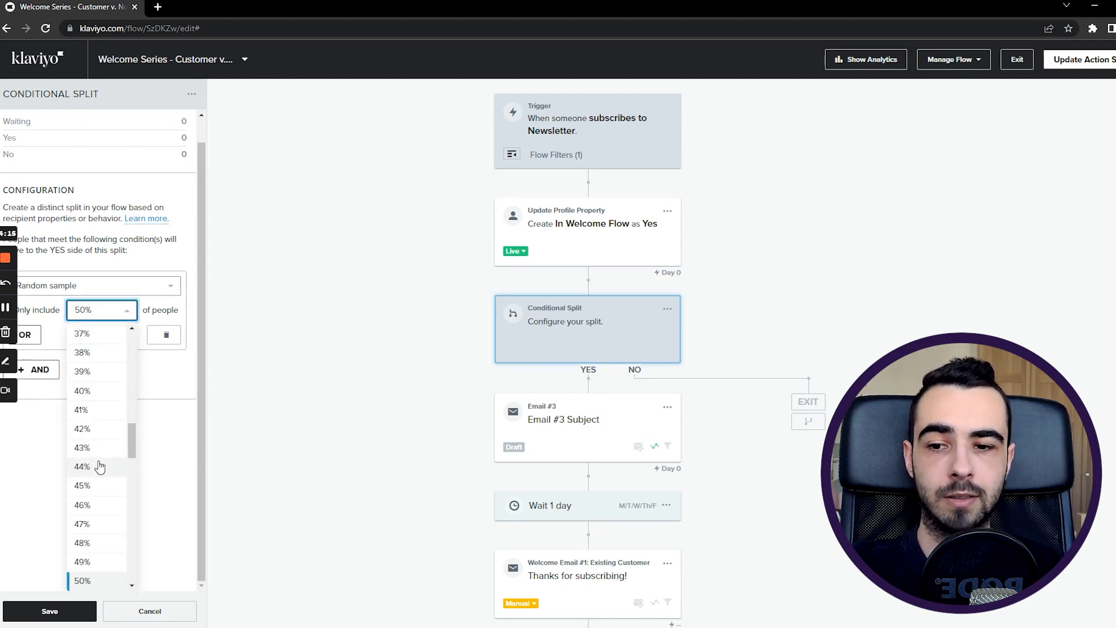
pyautogui.scroll(-5, 96, 530)
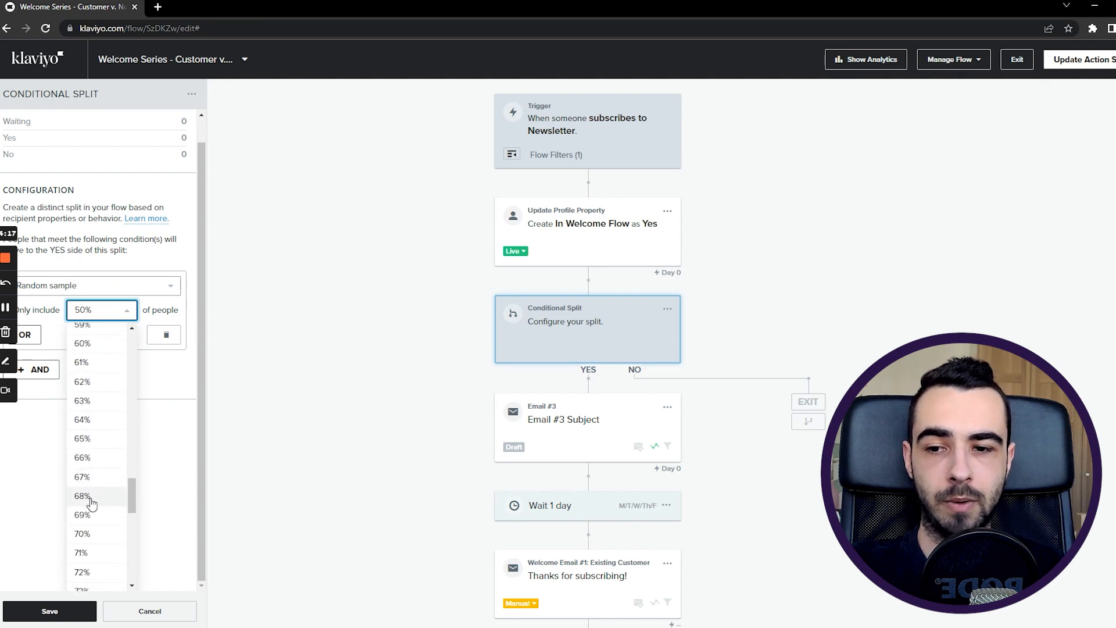
pyautogui.click(84, 472)
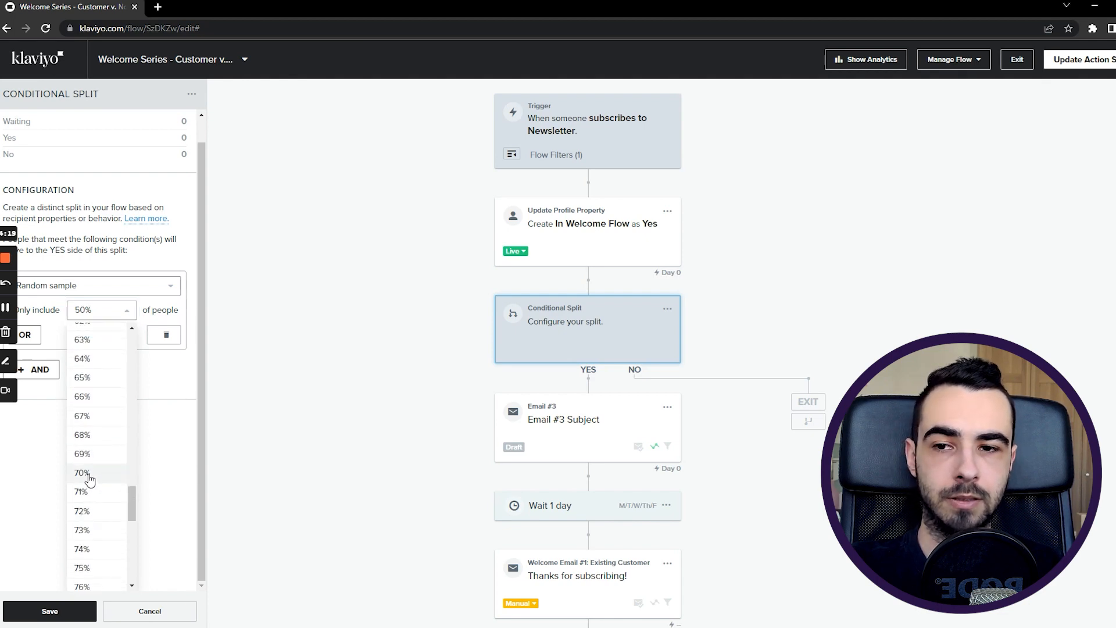
pyautogui.click(84, 610)
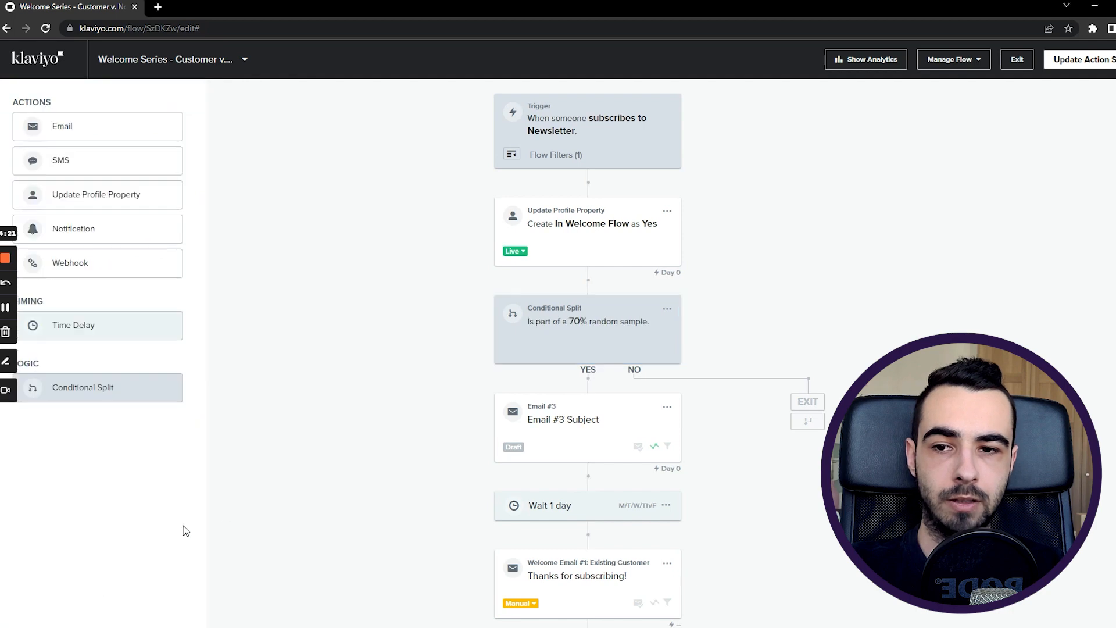
# - Try reconnecting the split's NO branch to the main path directly below Email #3, and disconnect it again
pyautogui.scroll(-2, 760, 347)
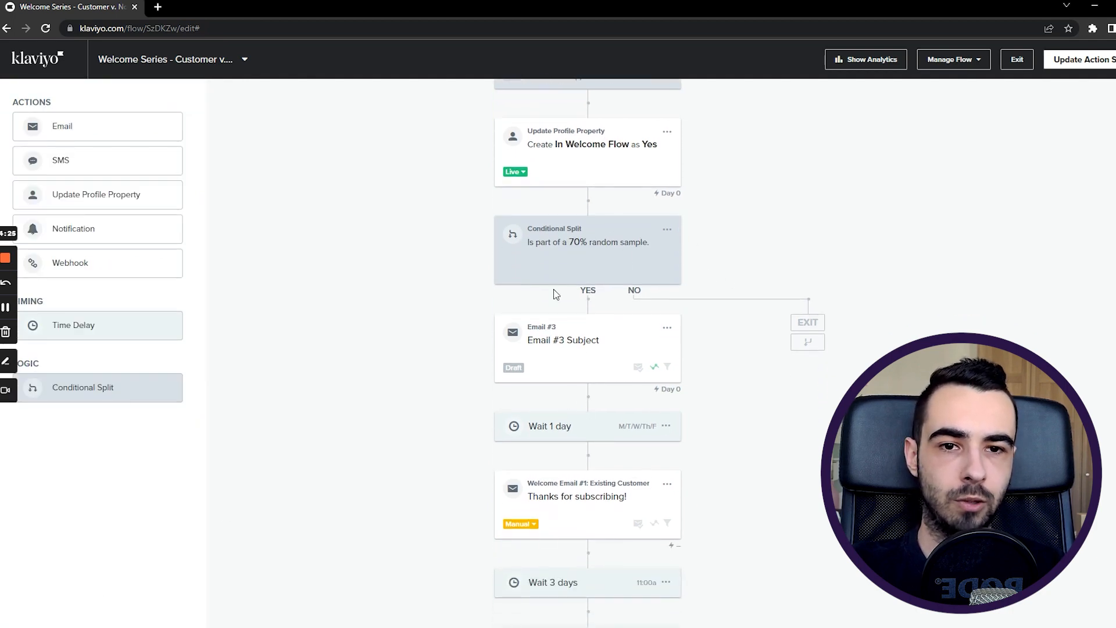
pyautogui.scroll(2, 579, 442)
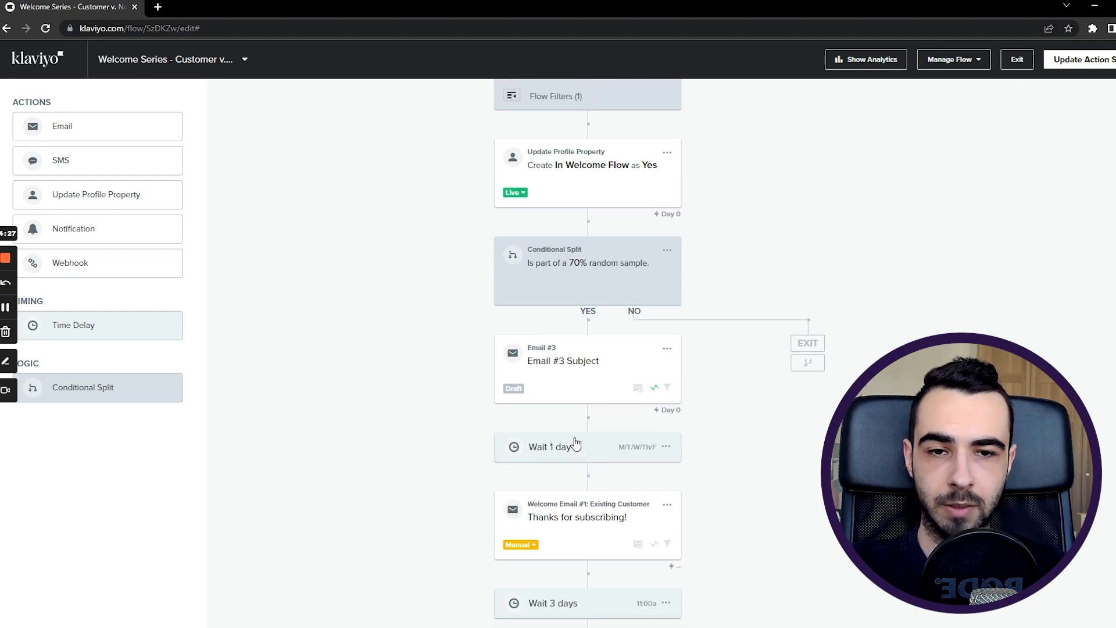
pyautogui.scroll(-1, 831, 345)
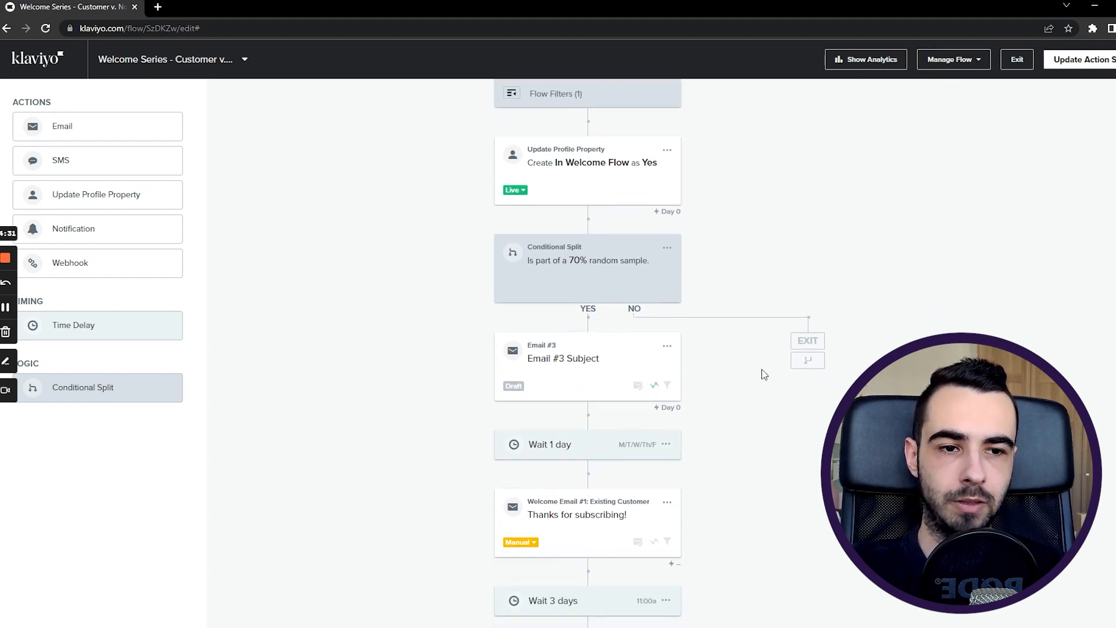
pyautogui.scroll(-3, 782, 419)
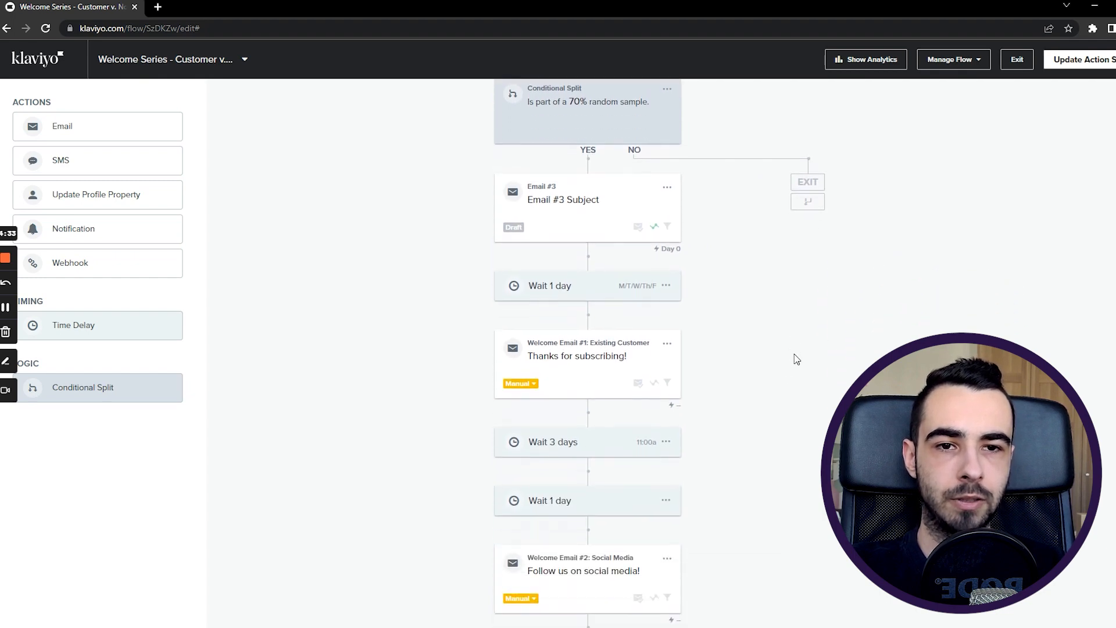
pyautogui.scroll(3, 795, 358)
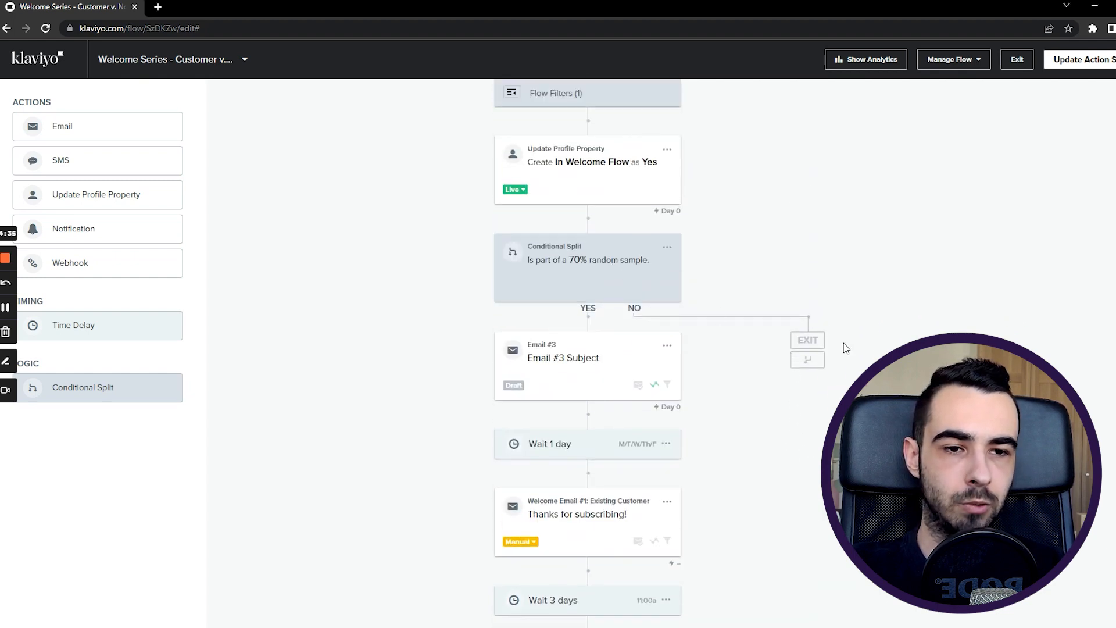
pyautogui.moveTo(807, 359); pyautogui.dragTo(589, 407)
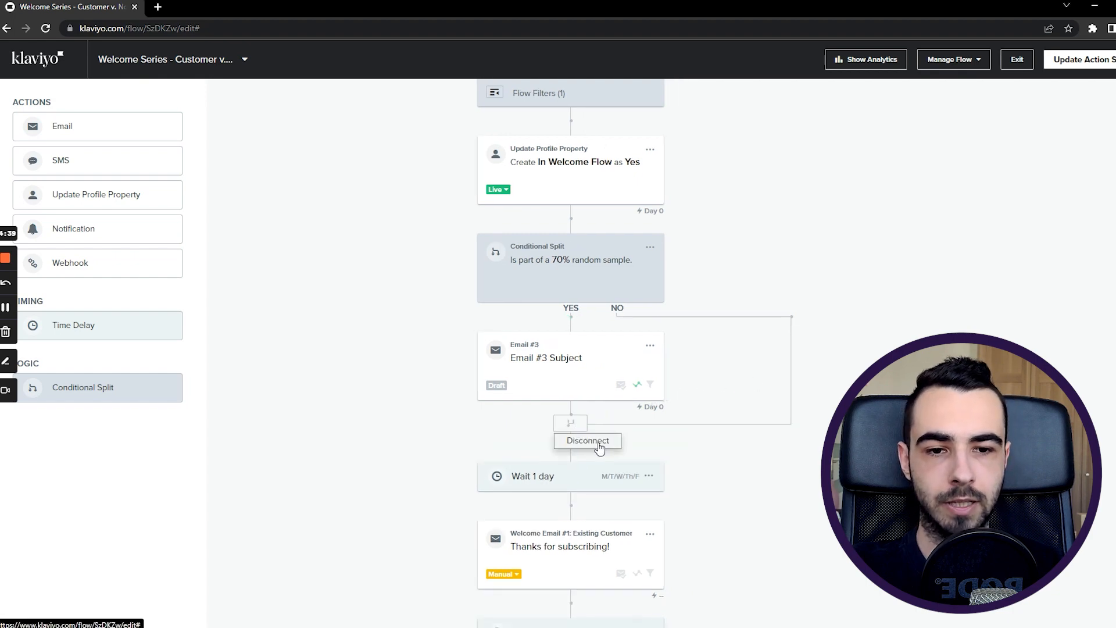
pyautogui.click(590, 443)
pyautogui.click(733, 299)
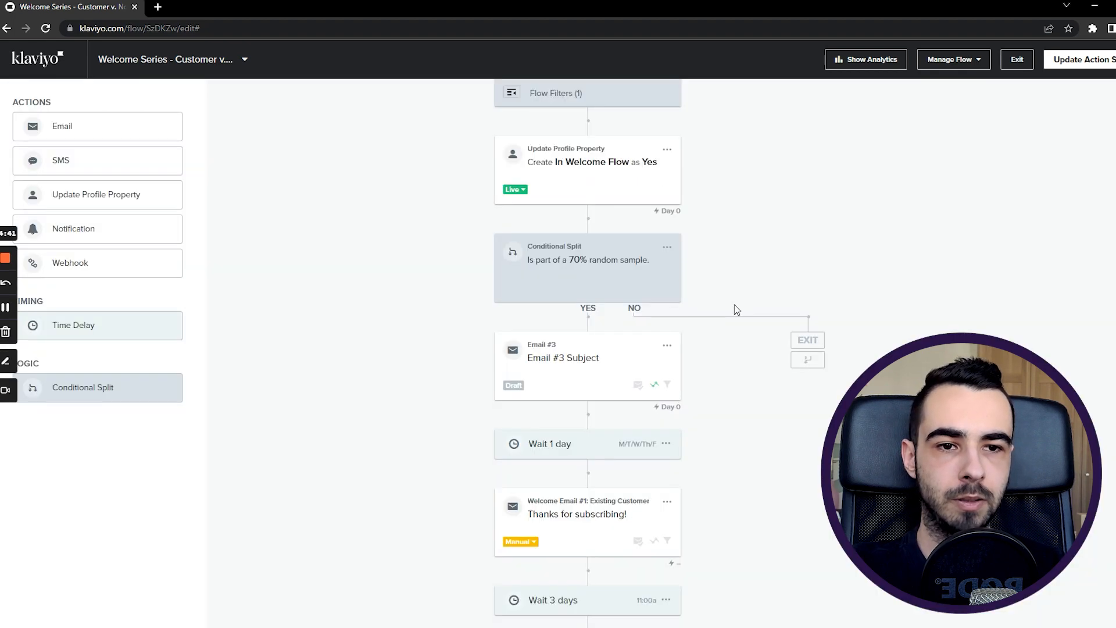
# - Set the conditional split's random sample to 50% of people and save it
pyautogui.click(570, 276)
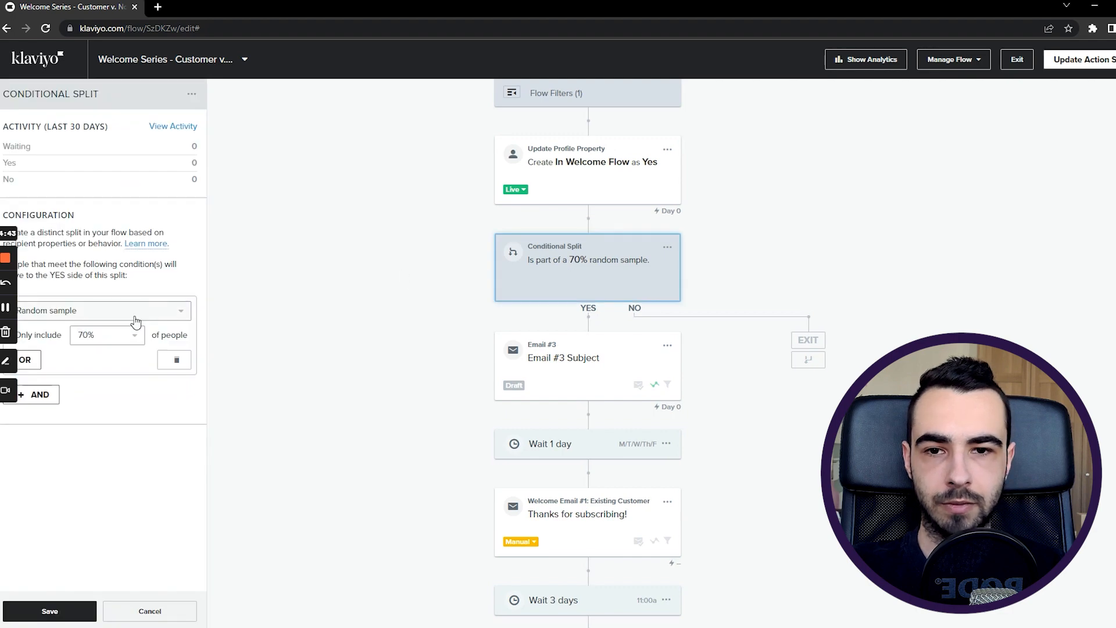
pyautogui.click(119, 334)
pyautogui.scroll(3, 105, 447)
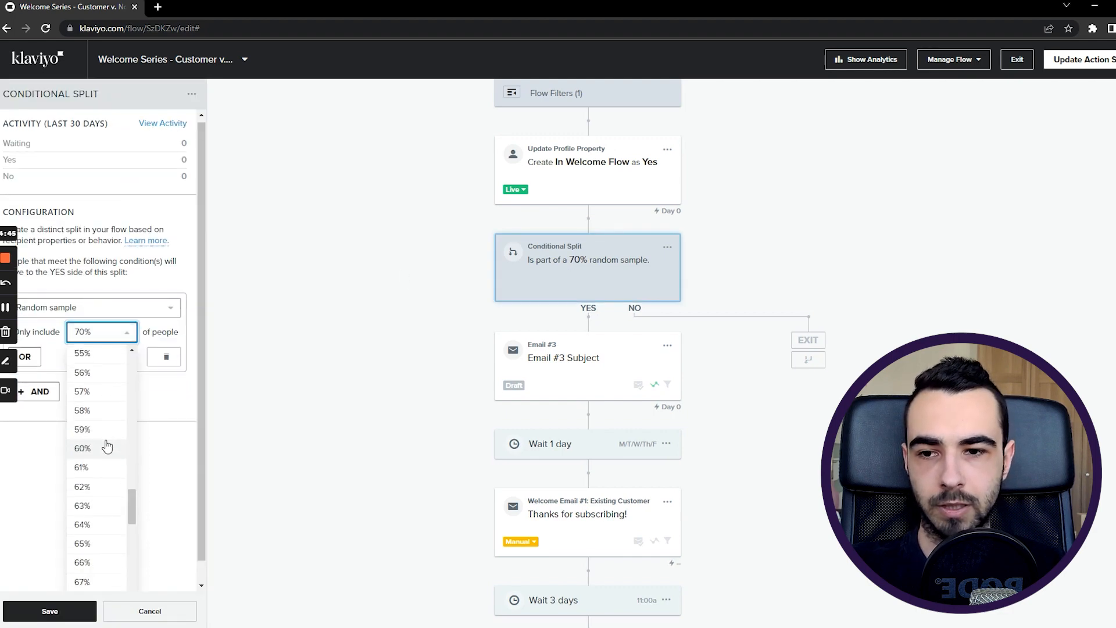
pyautogui.scroll(2, 101, 425)
pyautogui.click(98, 412)
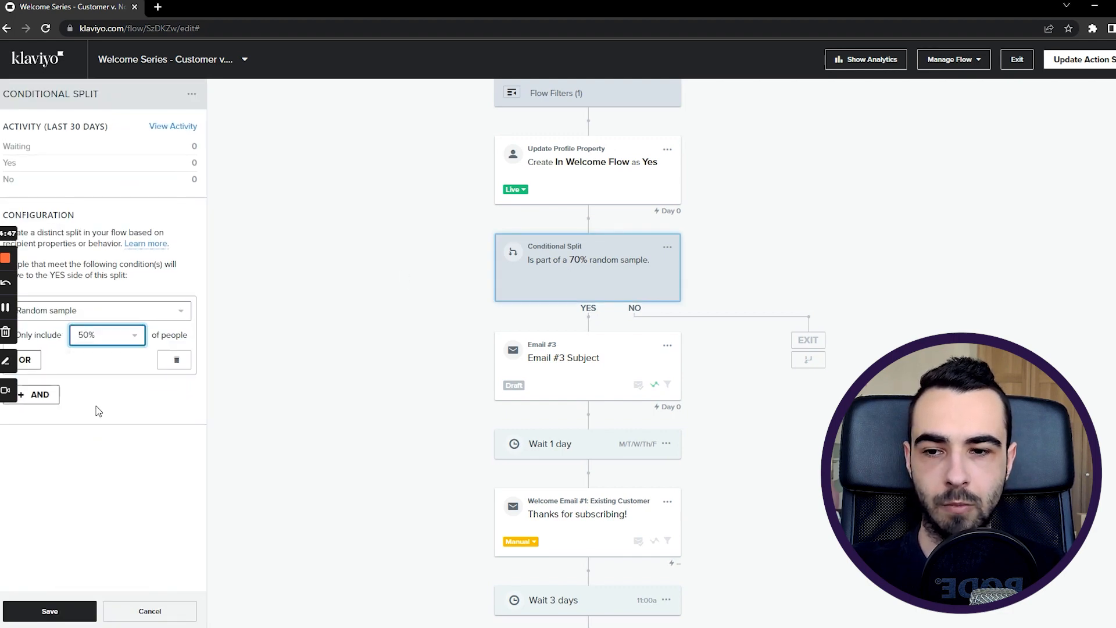
pyautogui.click(81, 611)
# - Move Email #3 above the conditional split, and move the unrestricted 1-day delay into the NO branch
pyautogui.scroll(1, 721, 291)
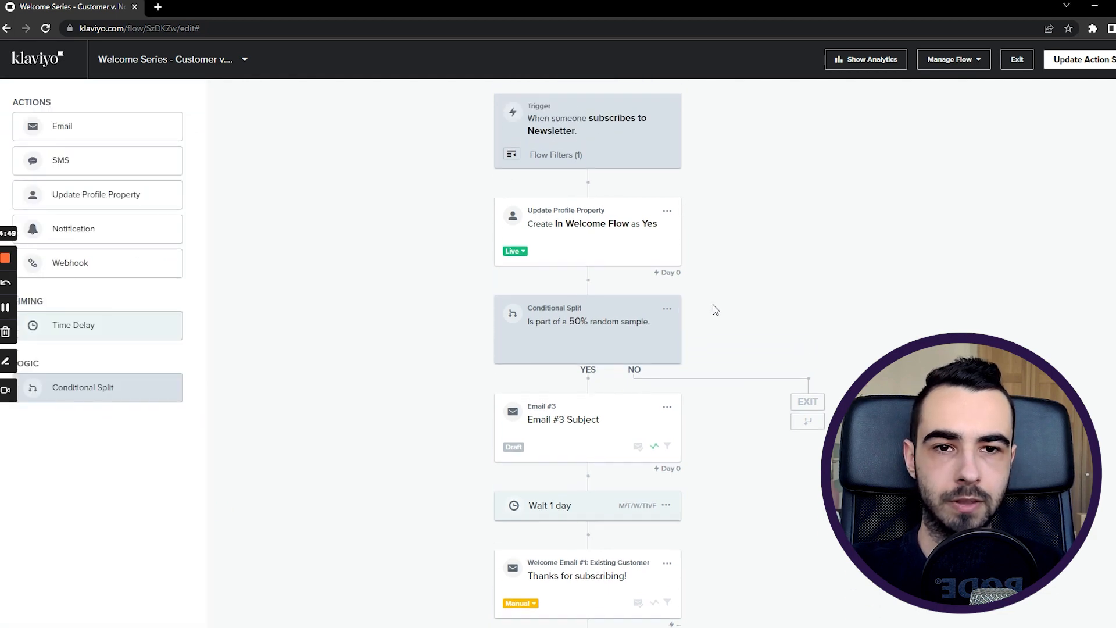
pyautogui.moveTo(593, 363); pyautogui.dragTo(607, 309)
pyautogui.scroll(-2, 734, 410)
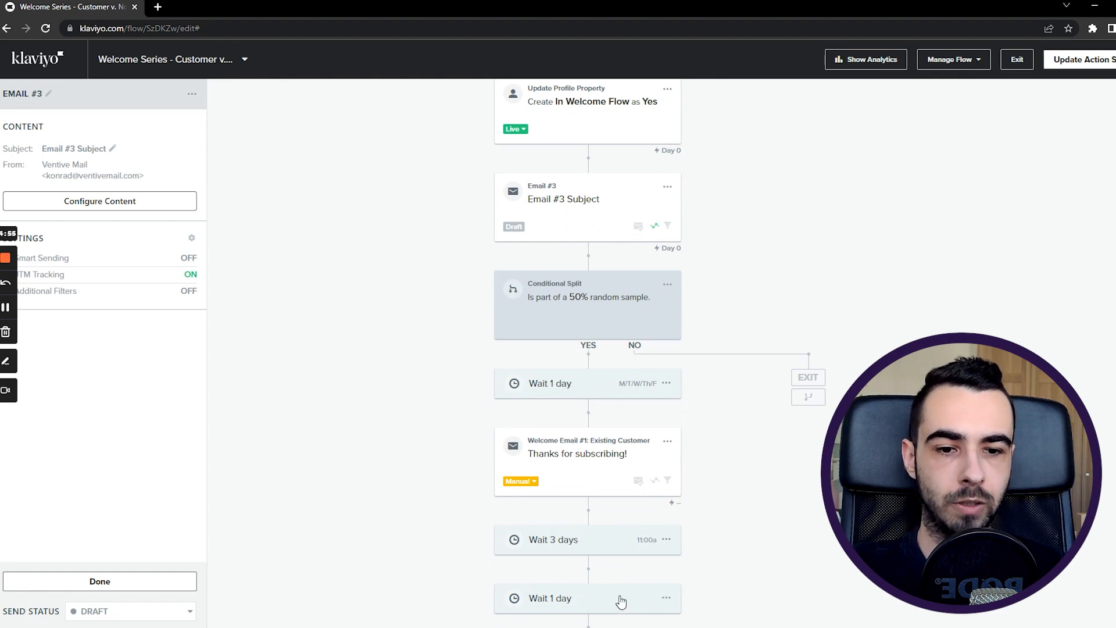
pyautogui.moveTo(620, 600); pyautogui.dragTo(818, 377)
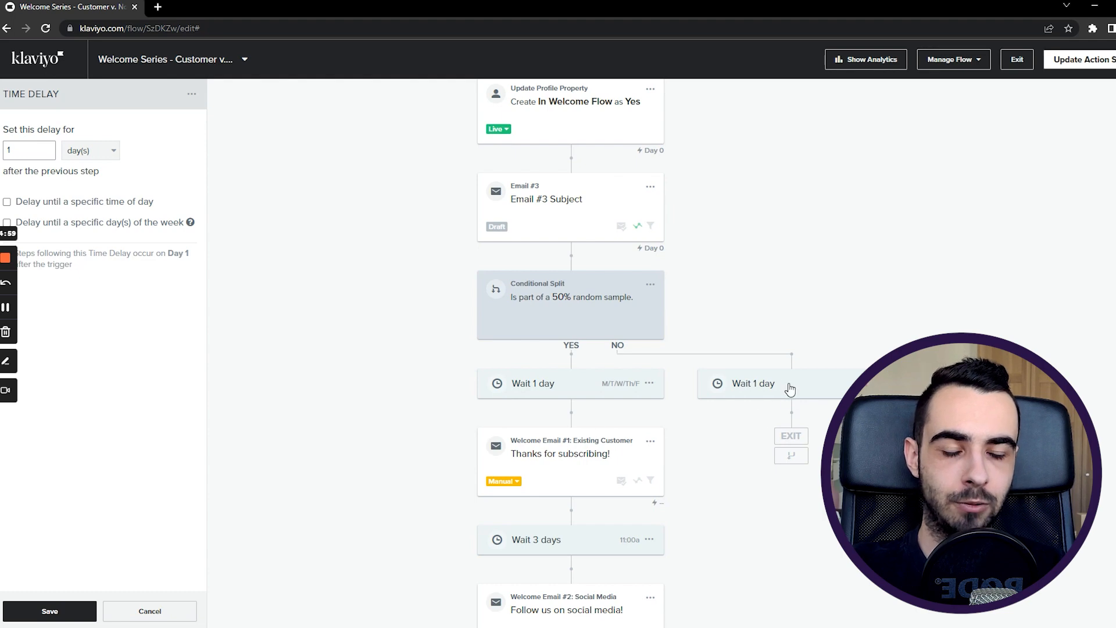
# - Change the YES branch's first delay to 2 days without the day-of-week restriction, and save it
pyautogui.click(526, 385)
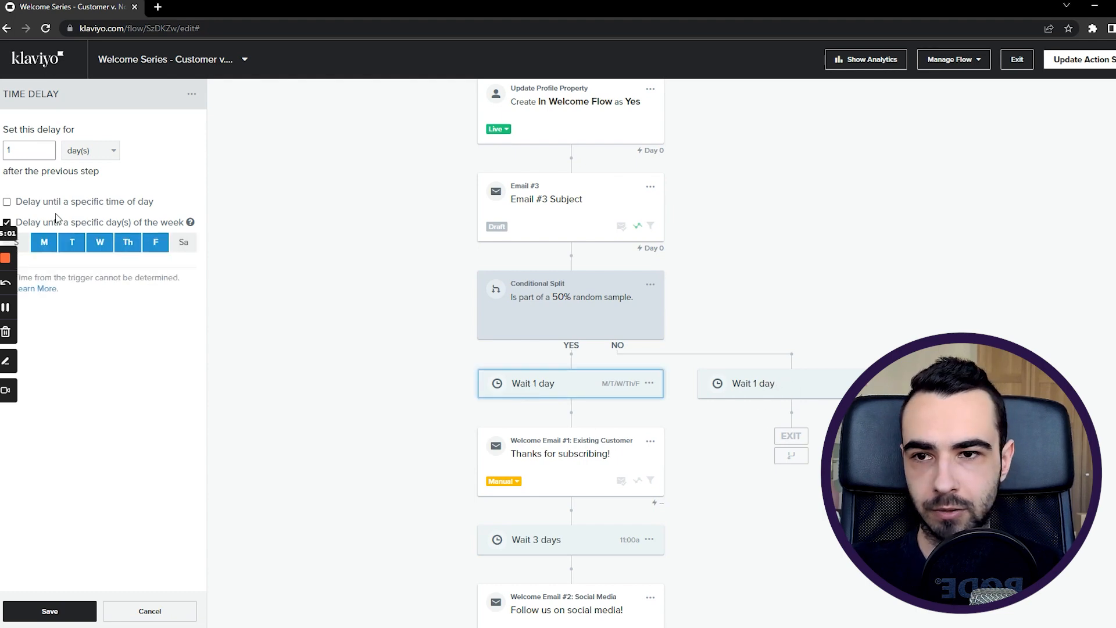
pyautogui.click(26, 223)
pyautogui.doubleClick(37, 154)
pyautogui.write('2')
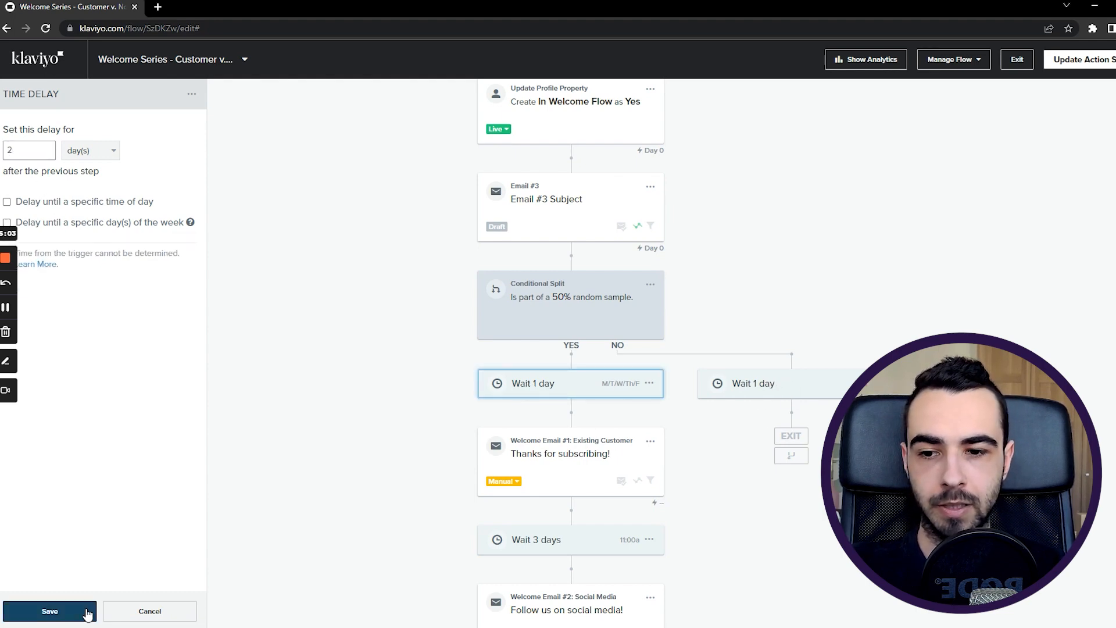
pyautogui.click(35, 611)
# - Clone Welcome Email #1: Existing Customer and place the copy below the 1-day delay in the NO branch
pyautogui.click(659, 445)
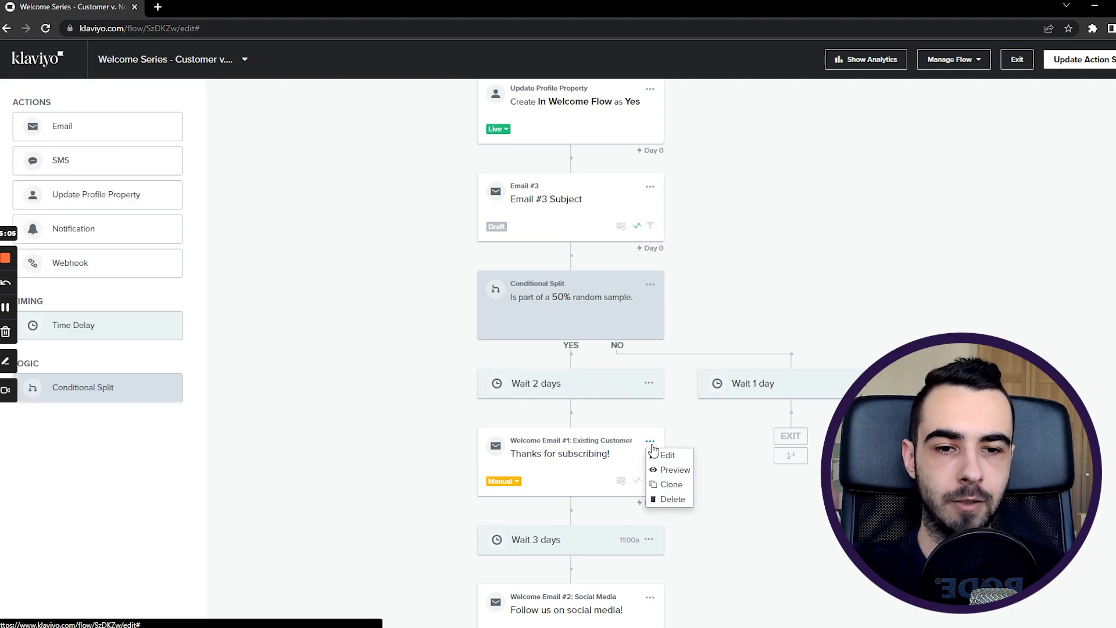
pyautogui.click(669, 485)
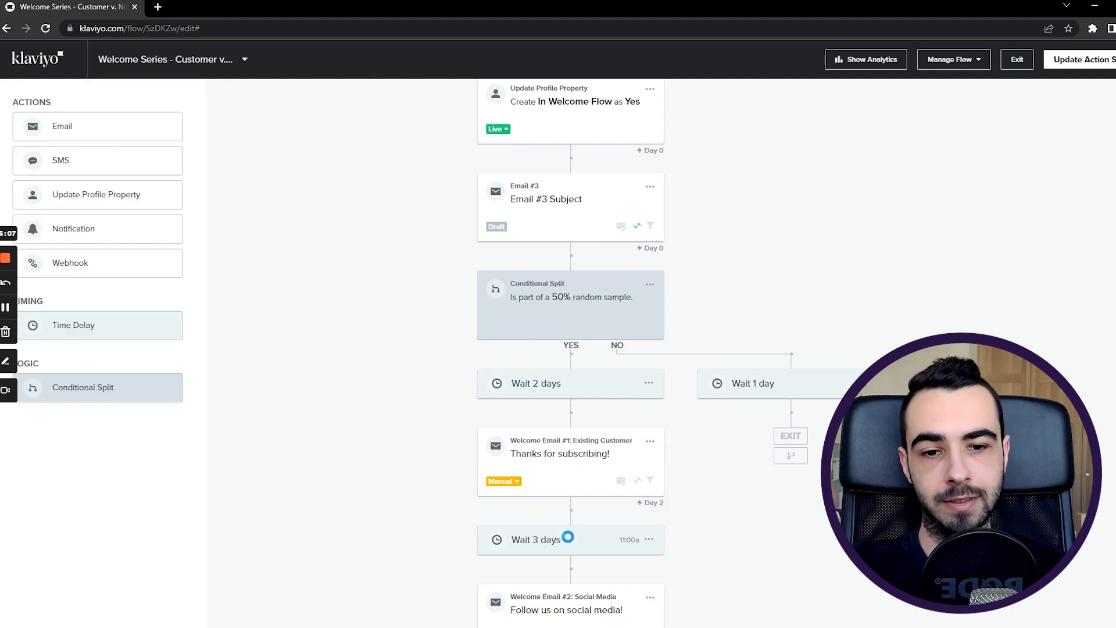
pyautogui.moveTo(553, 534); pyautogui.dragTo(779, 424)
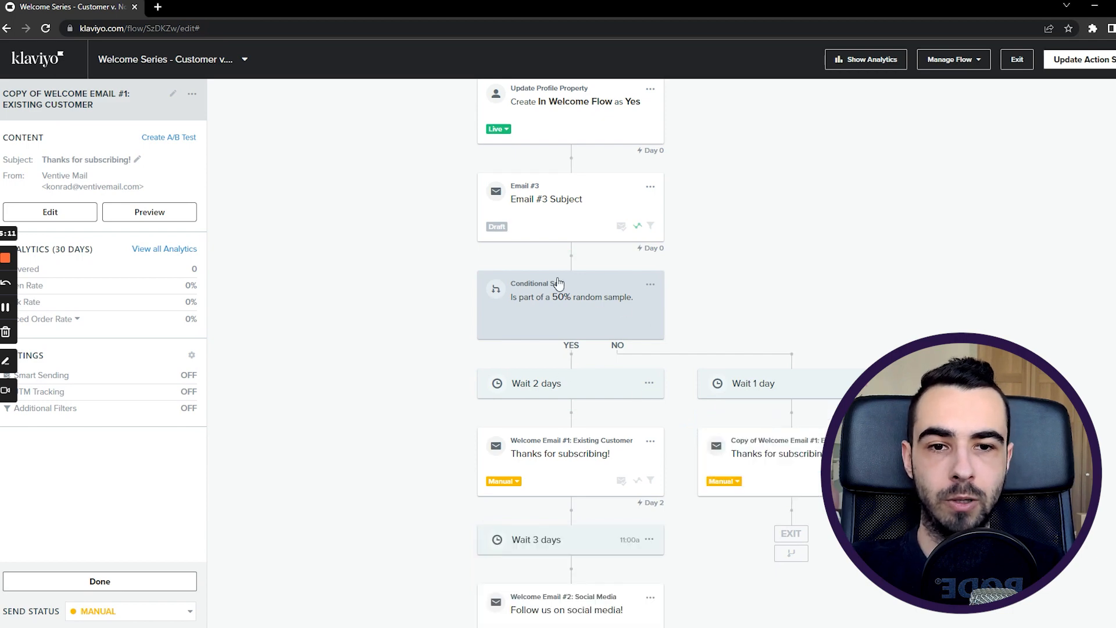
# - Reconnect the NO branch to the YES path between Welcome Email #1: Existing Customer and the 3-day delay
pyautogui.scroll(-1, 852, 259)
pyautogui.scroll(-2, 852, 259)
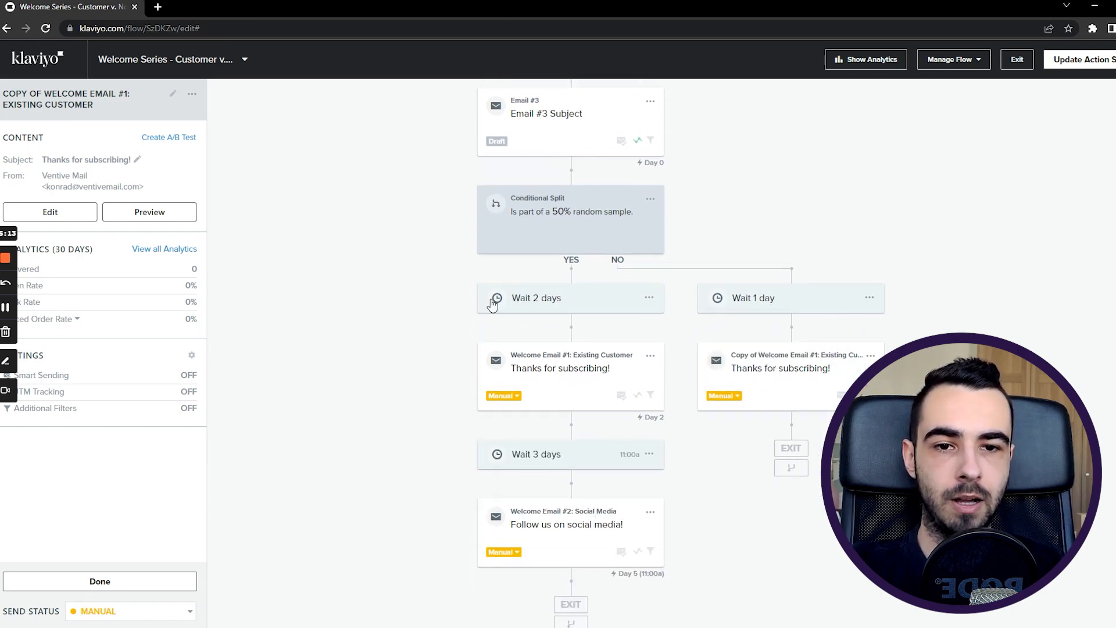
pyautogui.scroll(-1, 727, 463)
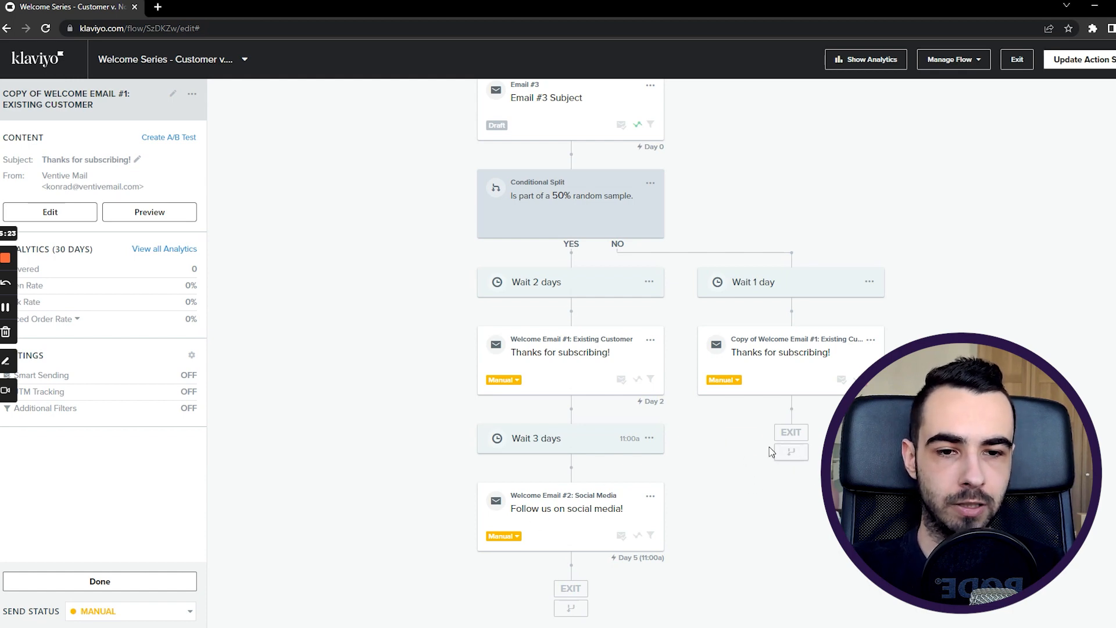
pyautogui.moveTo(771, 452); pyautogui.dragTo(571, 415)
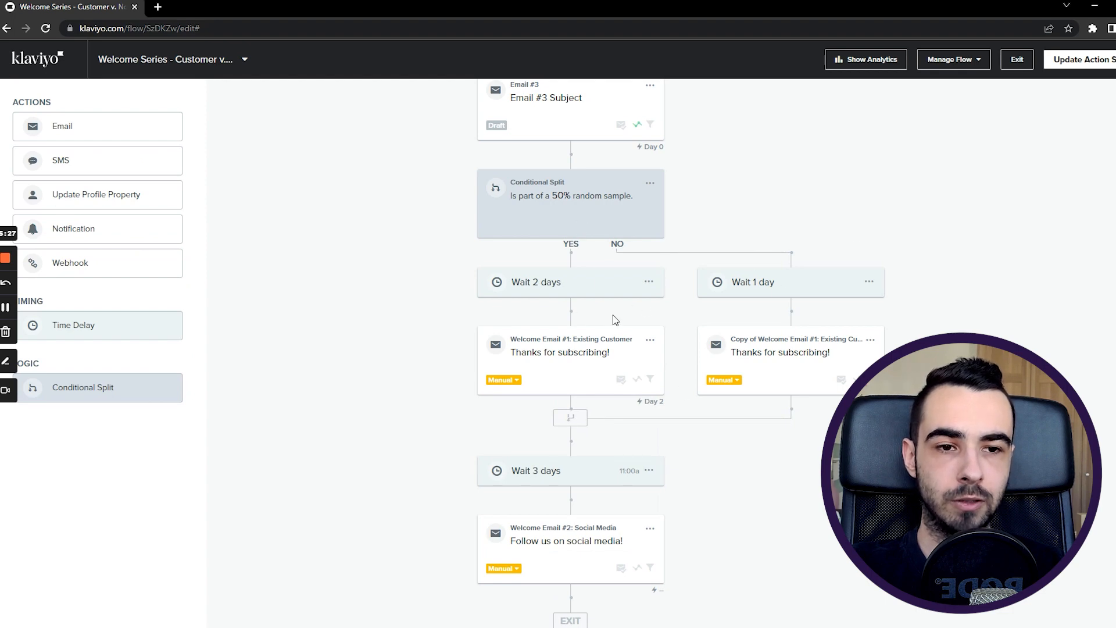
pyautogui.scroll(-1, 779, 442)
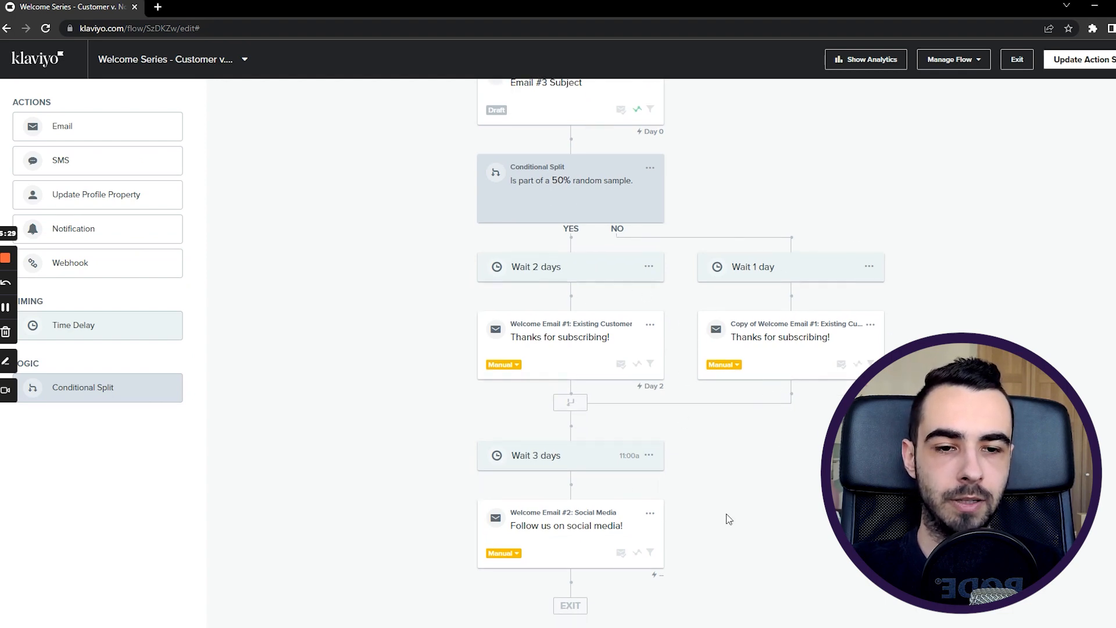
pyautogui.scroll(2, 730, 447)
pyautogui.scroll(2, 750, 349)
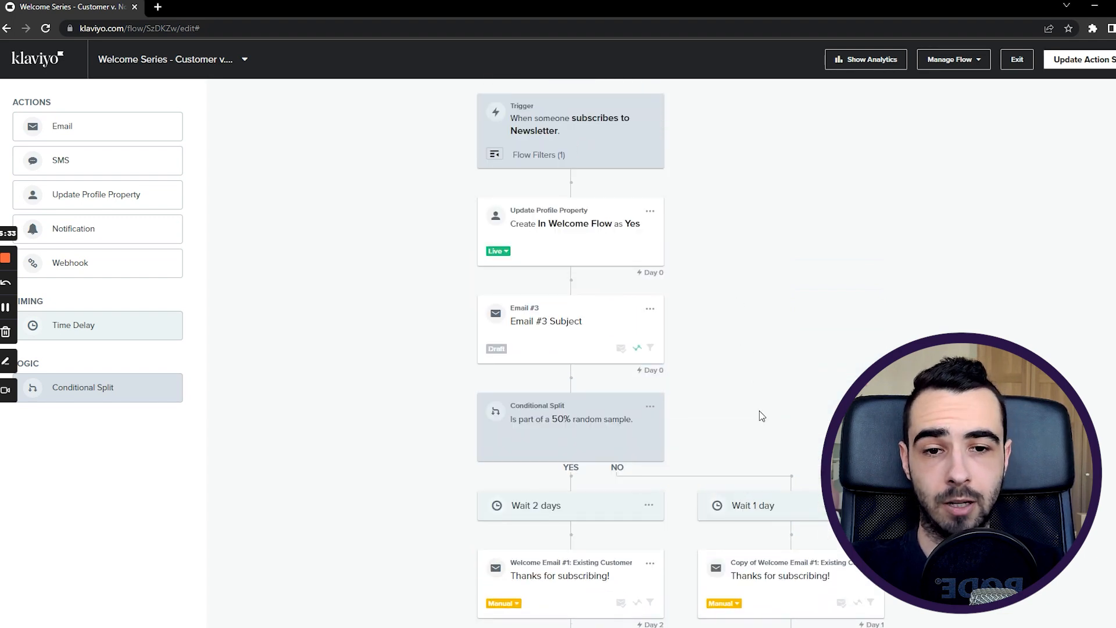
pyautogui.scroll(-1, 760, 410)
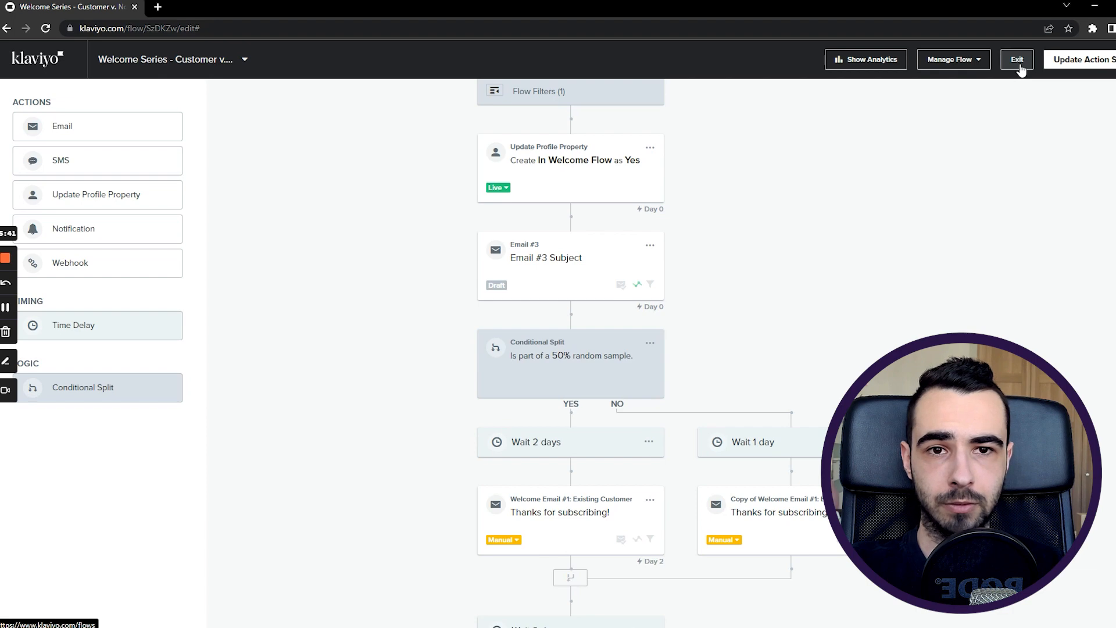
pyautogui.scroll(-2, 867, 294)
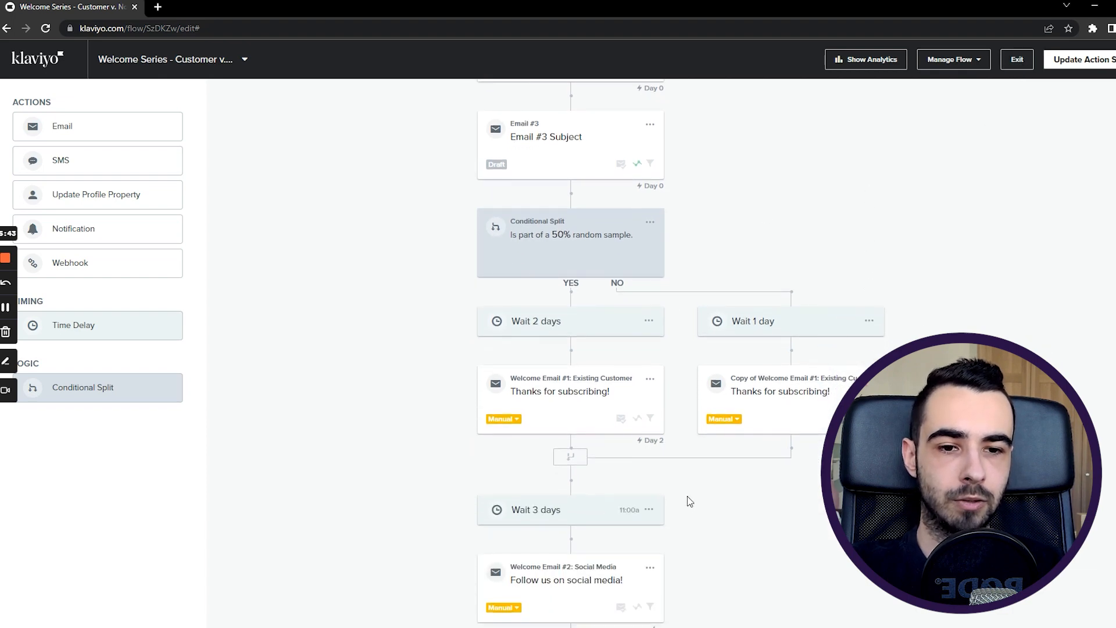
pyautogui.scroll(-1, 689, 494)
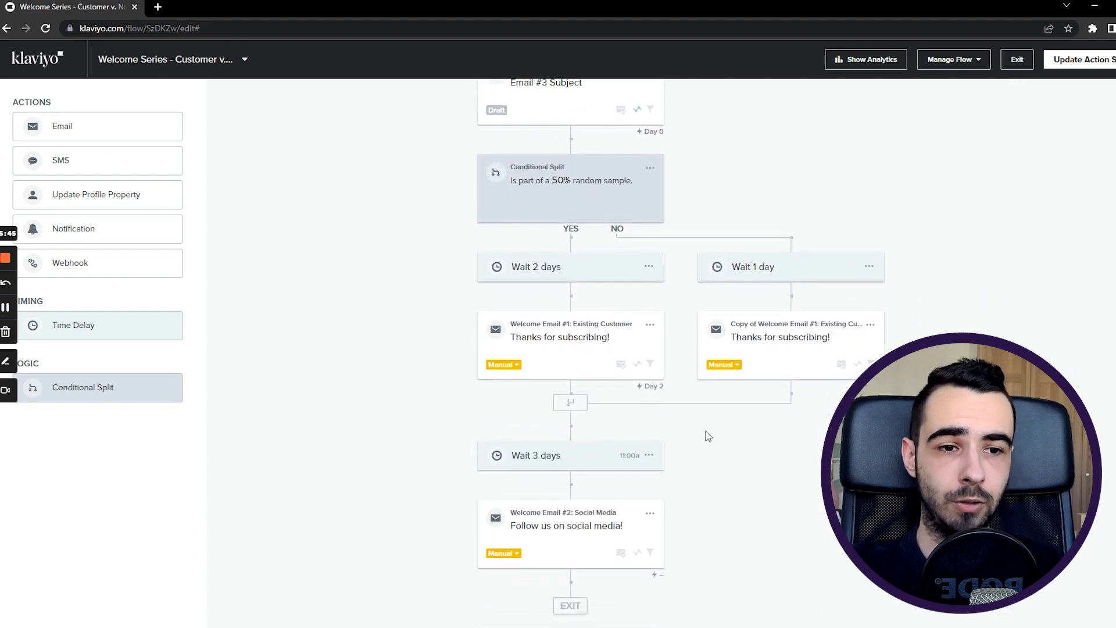
# - Rename the cloned email in the NO branch to Welcome Email #1: Existing Customer and close its details
pyautogui.click(811, 336)
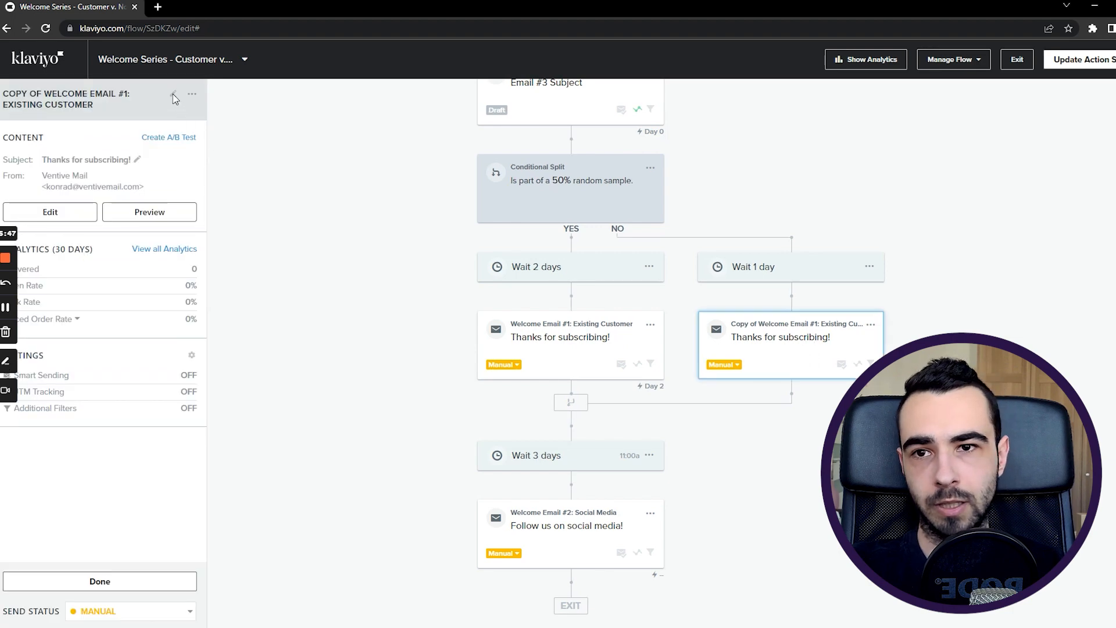
pyautogui.click(108, 99)
pyautogui.moveTo(44, 99); pyautogui.dragTo(3, 108)
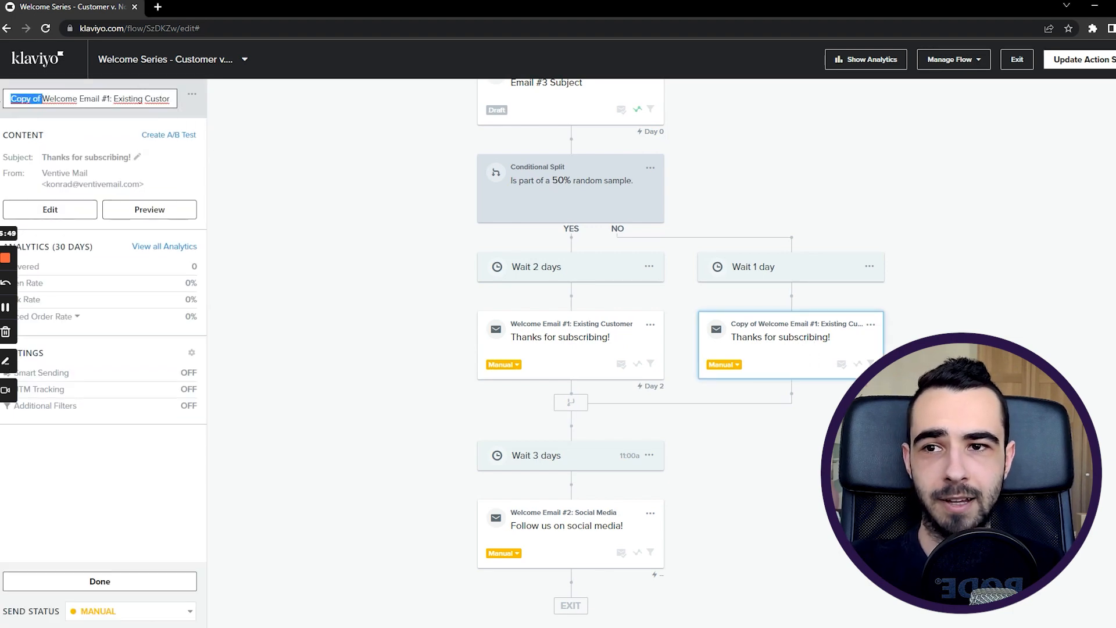
pyautogui.press('BackSpace')
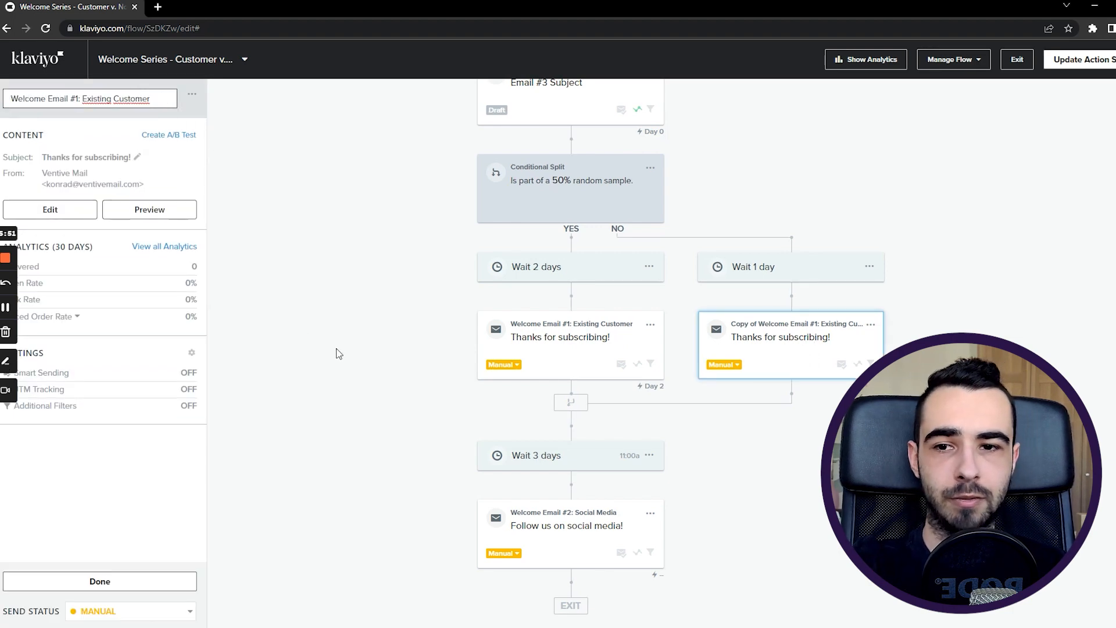
pyautogui.press('Return')
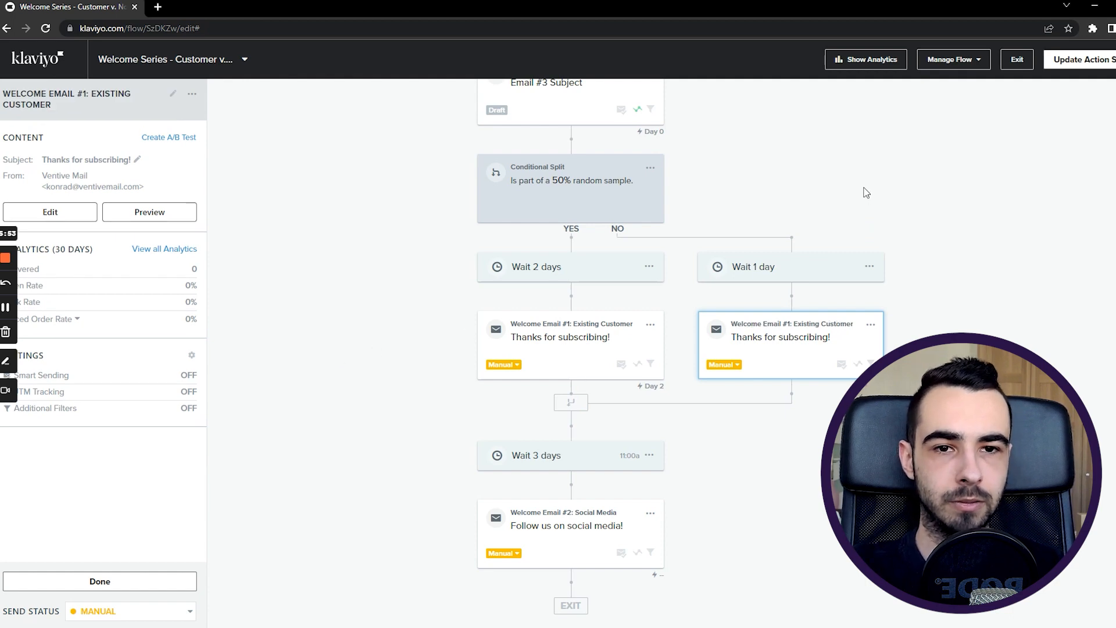
pyautogui.scroll(1, 858, 202)
pyautogui.click(99, 581)
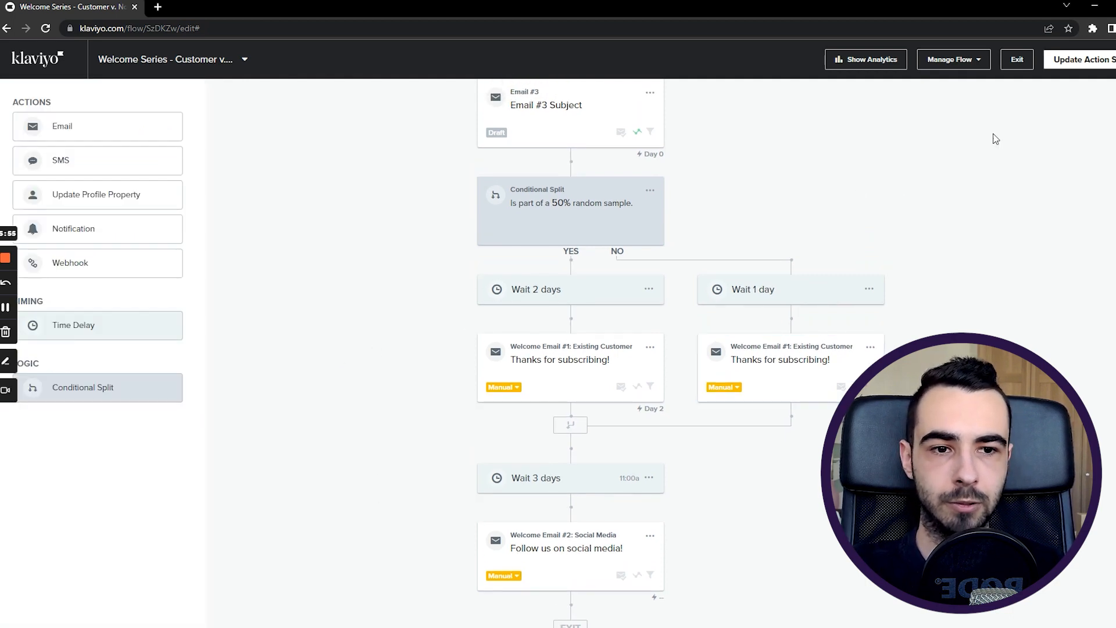
# - Leave the welcome series and create a new flow from the Customer Winback Standard template, keeping its default name
pyautogui.click(1012, 63)
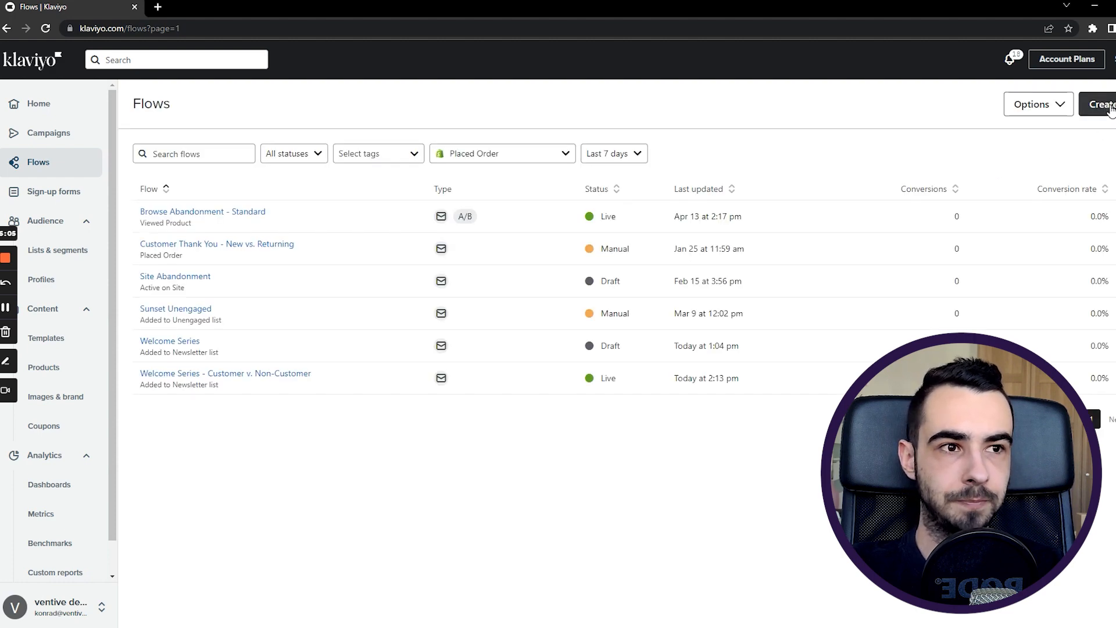
pyautogui.click(1107, 106)
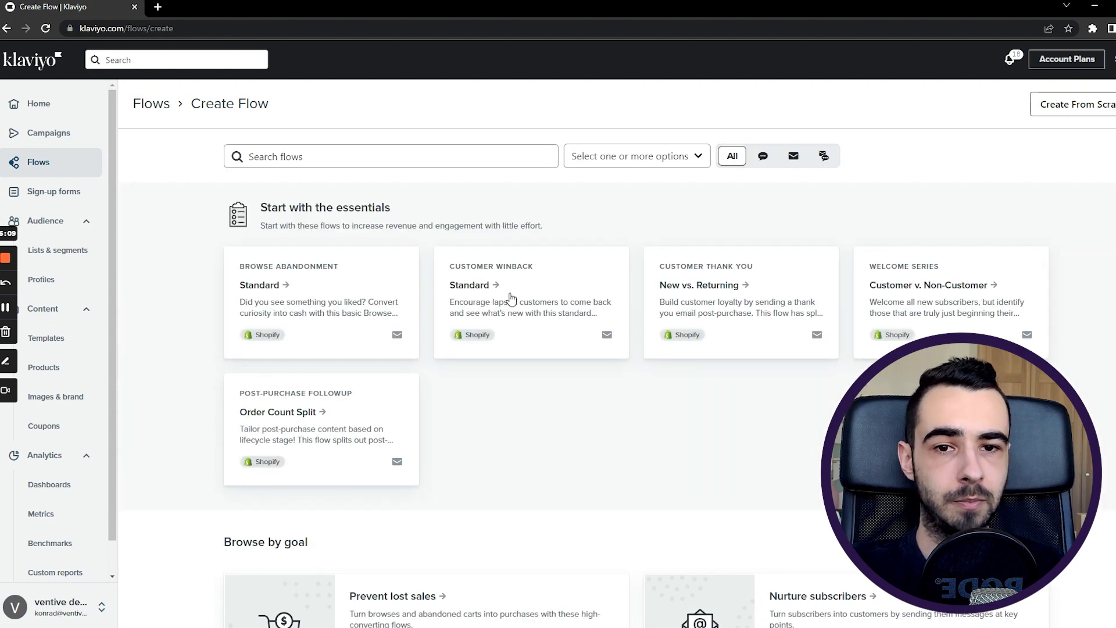
pyautogui.click(511, 295)
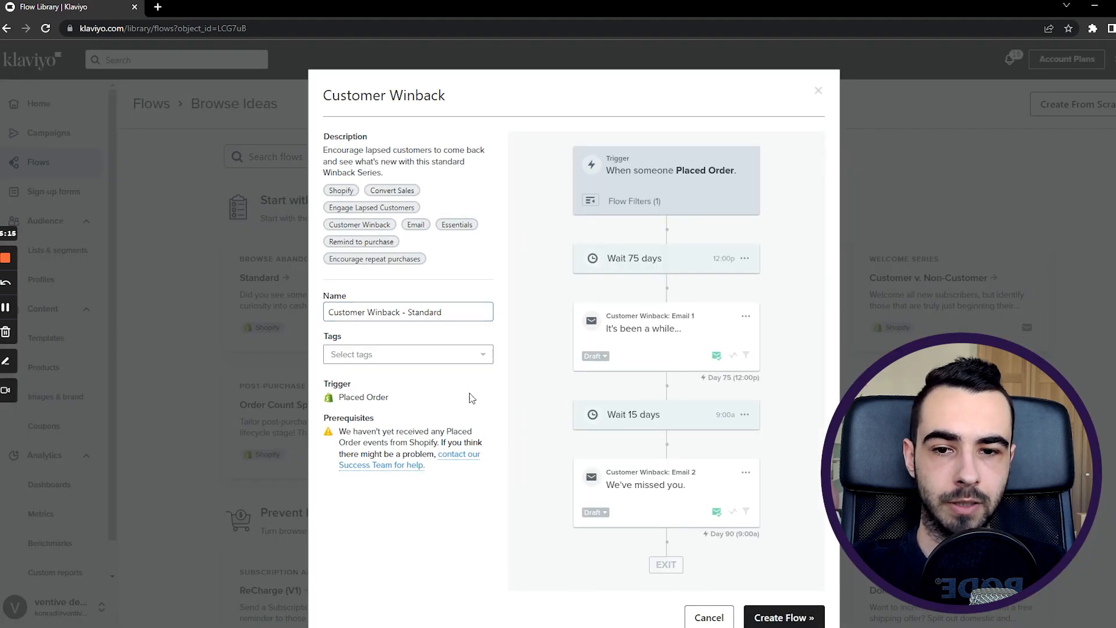
pyautogui.scroll(-1, 360, 398)
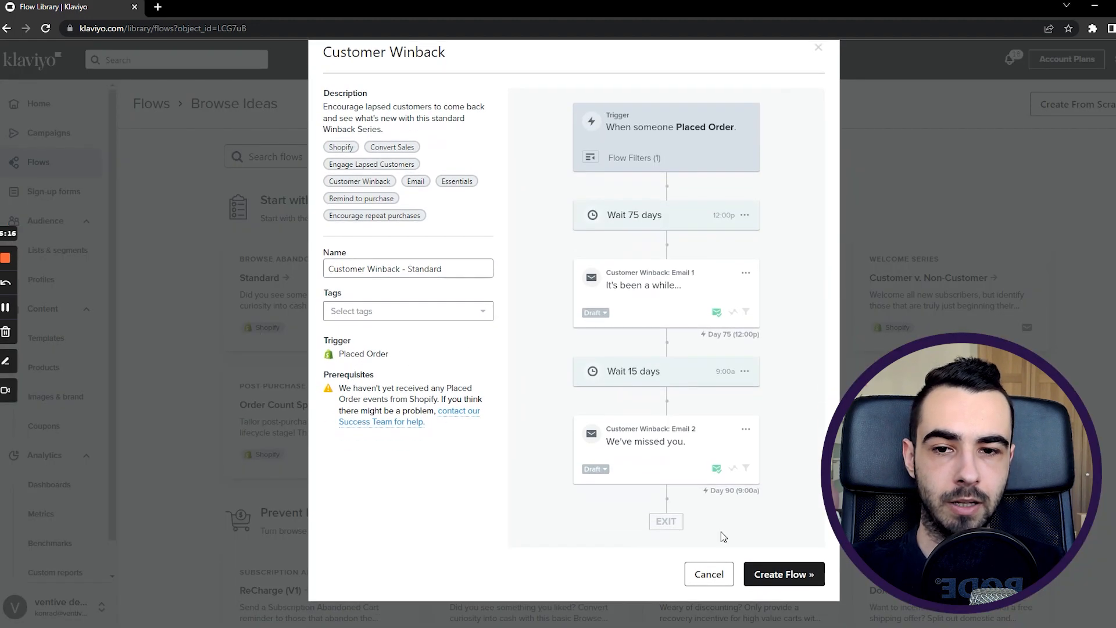
pyautogui.click(798, 584)
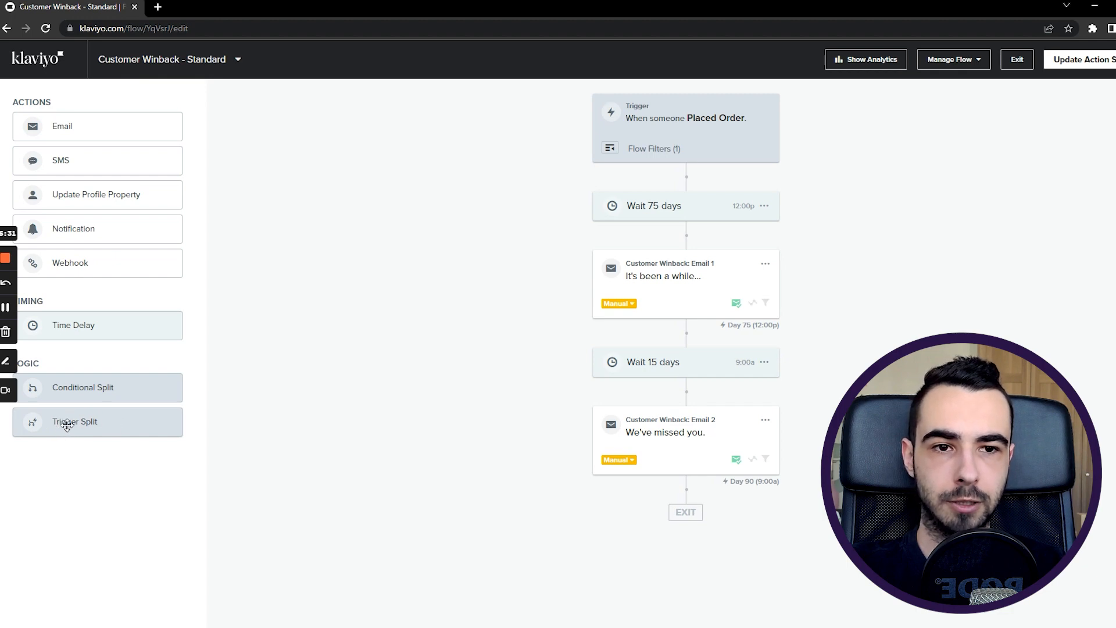
# - Add a trigger split directly below the Placed Order trigger with the condition $value equals 100, and save it
pyautogui.moveTo(67, 425); pyautogui.dragTo(666, 216)
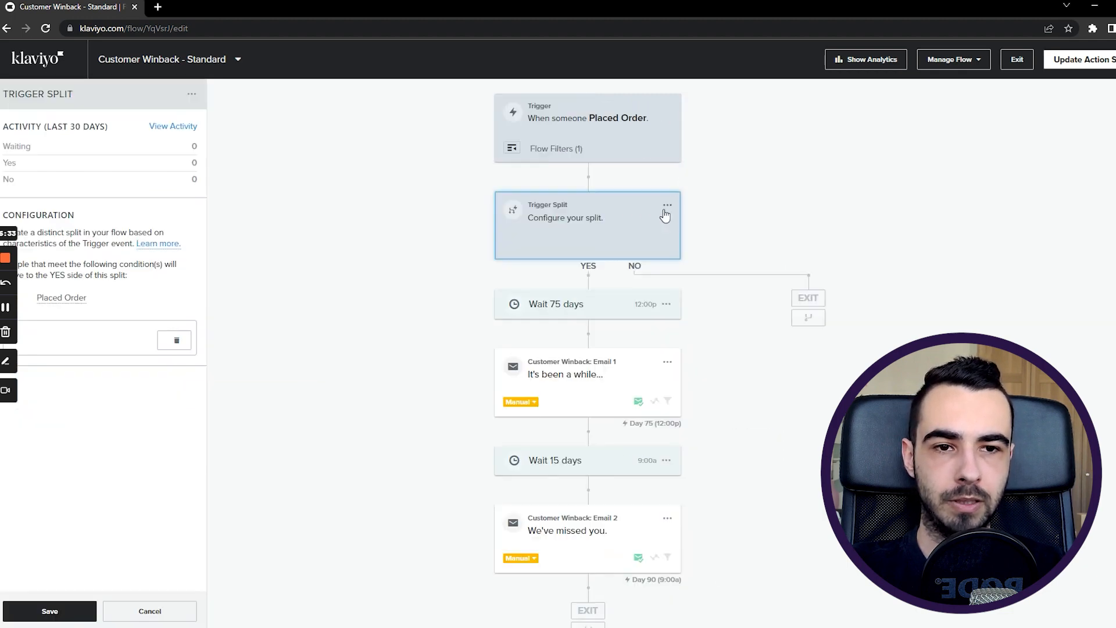
pyautogui.click(79, 340)
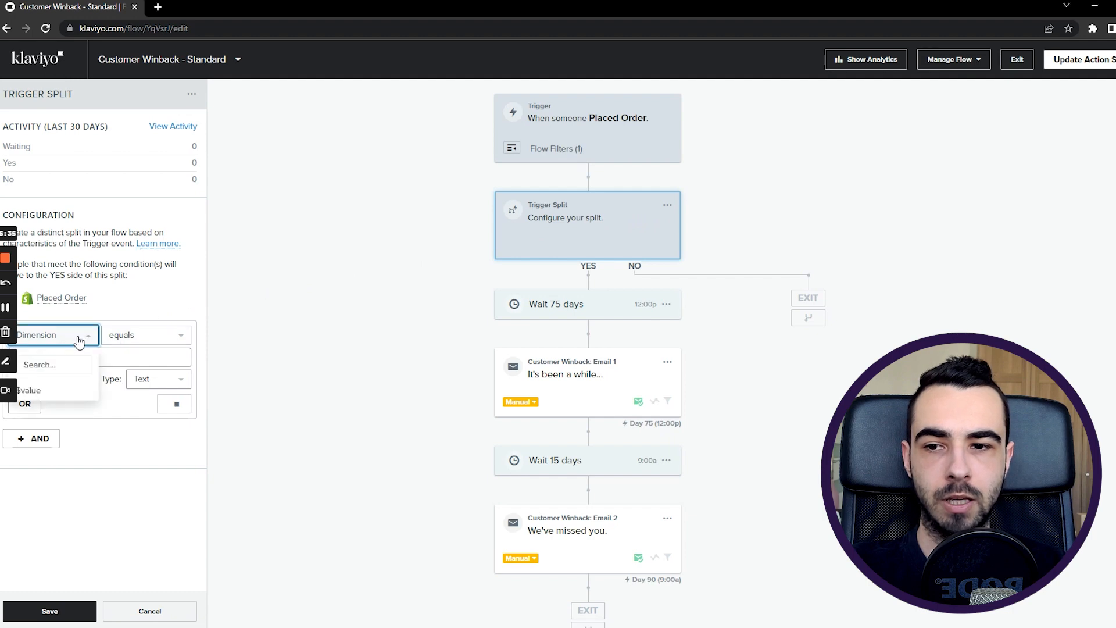
pyautogui.click(65, 393)
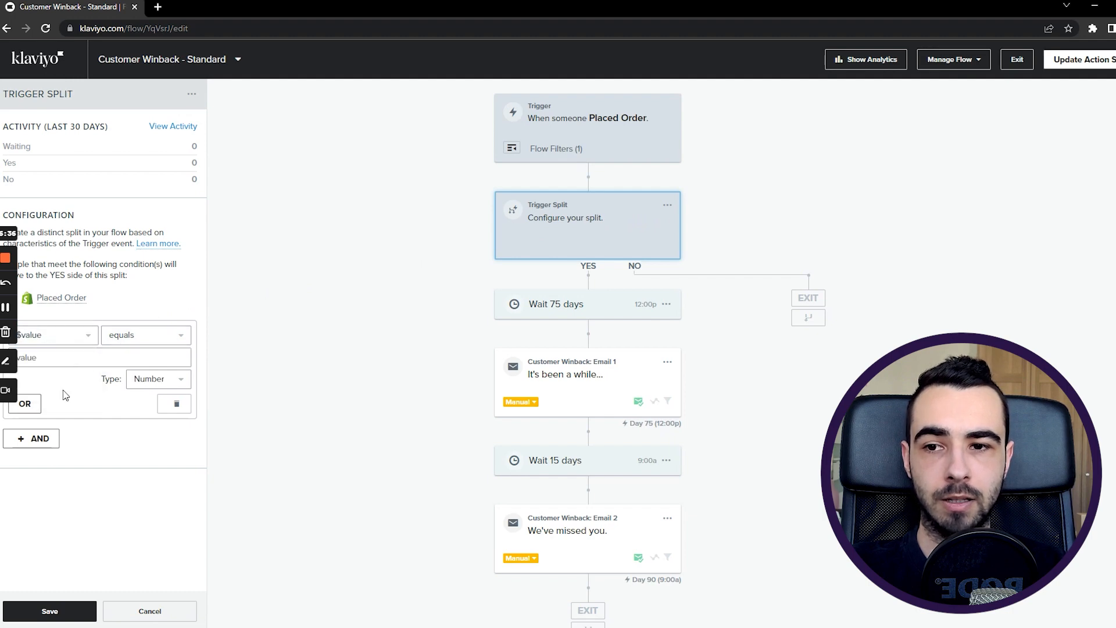
pyautogui.click(89, 360)
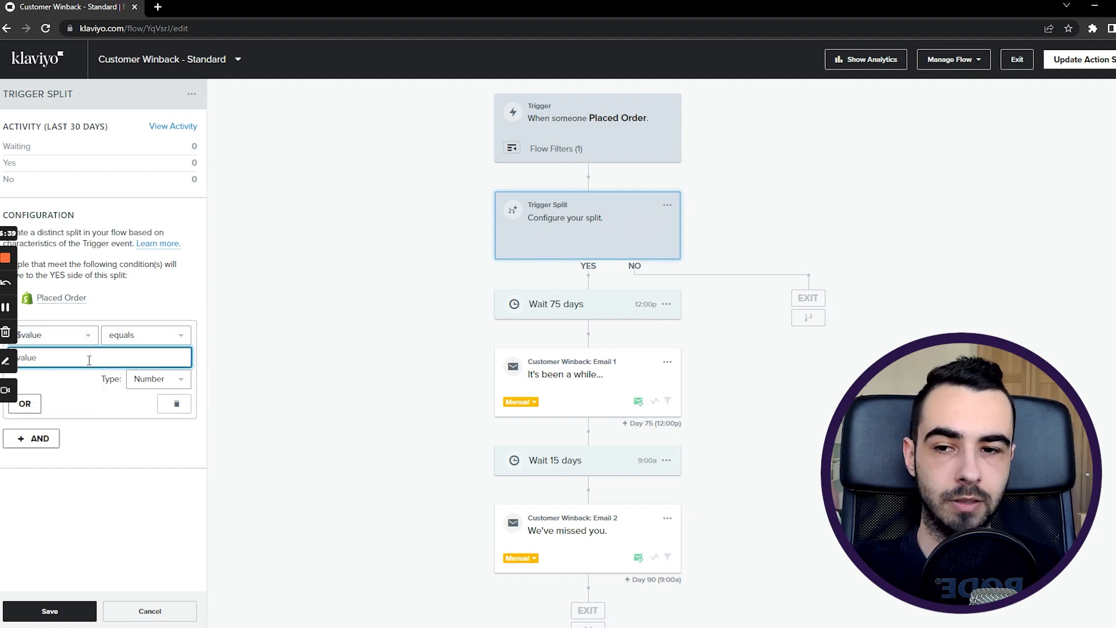
pyautogui.click(70, 609)
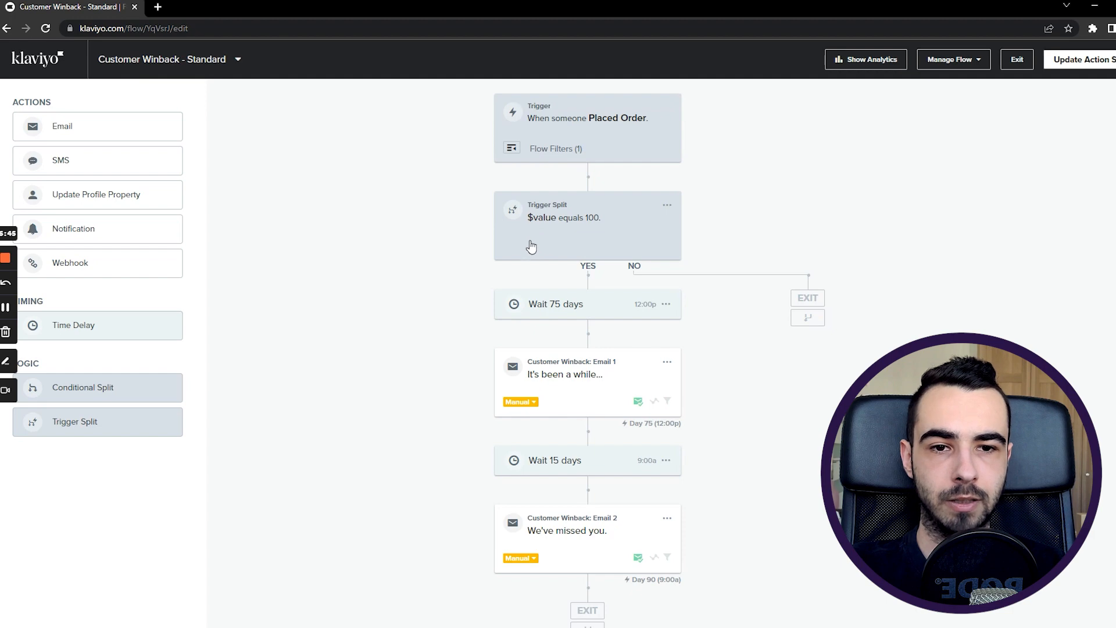
# - Change the trigger split's comparison to "is less than" and save it
pyautogui.click(609, 216)
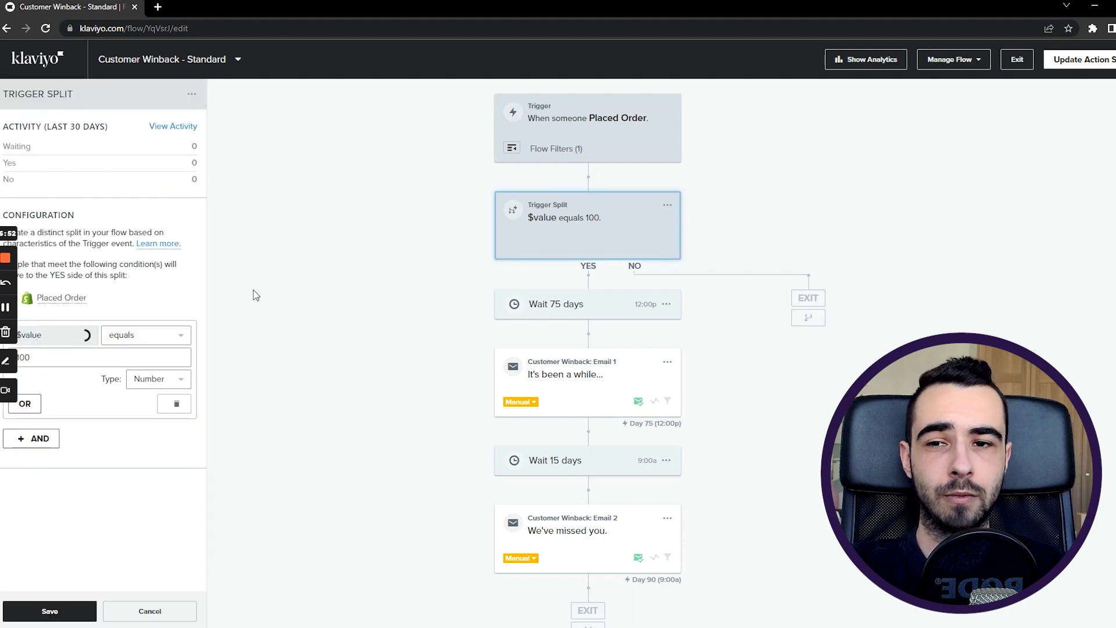
pyautogui.click(152, 338)
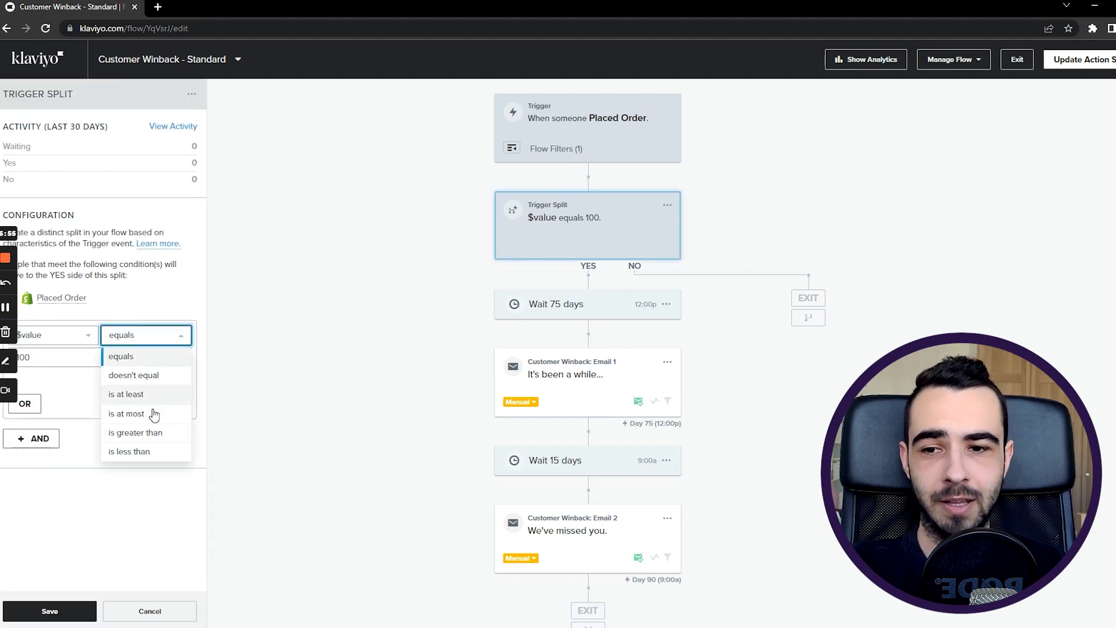
pyautogui.click(150, 451)
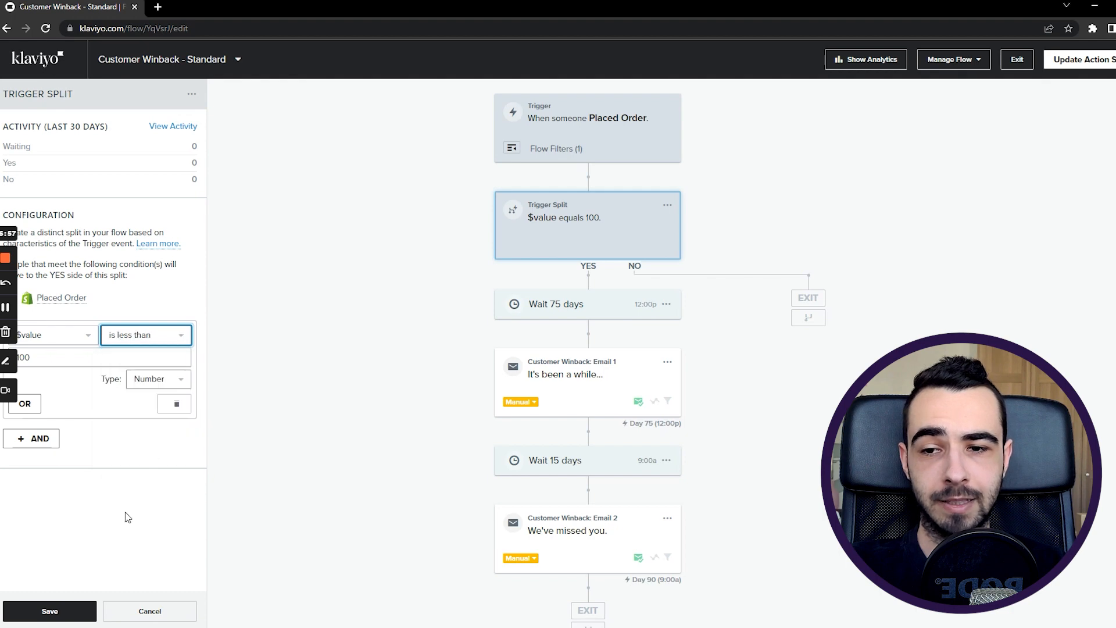
pyautogui.click(70, 611)
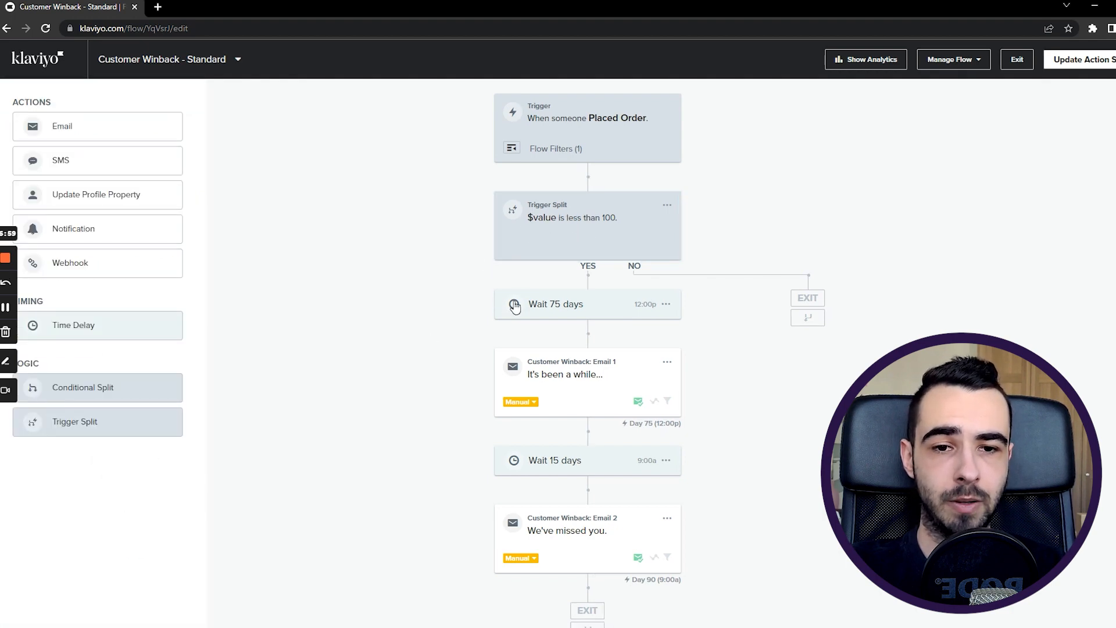
pyautogui.scroll(-1, 529, 334)
pyautogui.scroll(1, 577, 426)
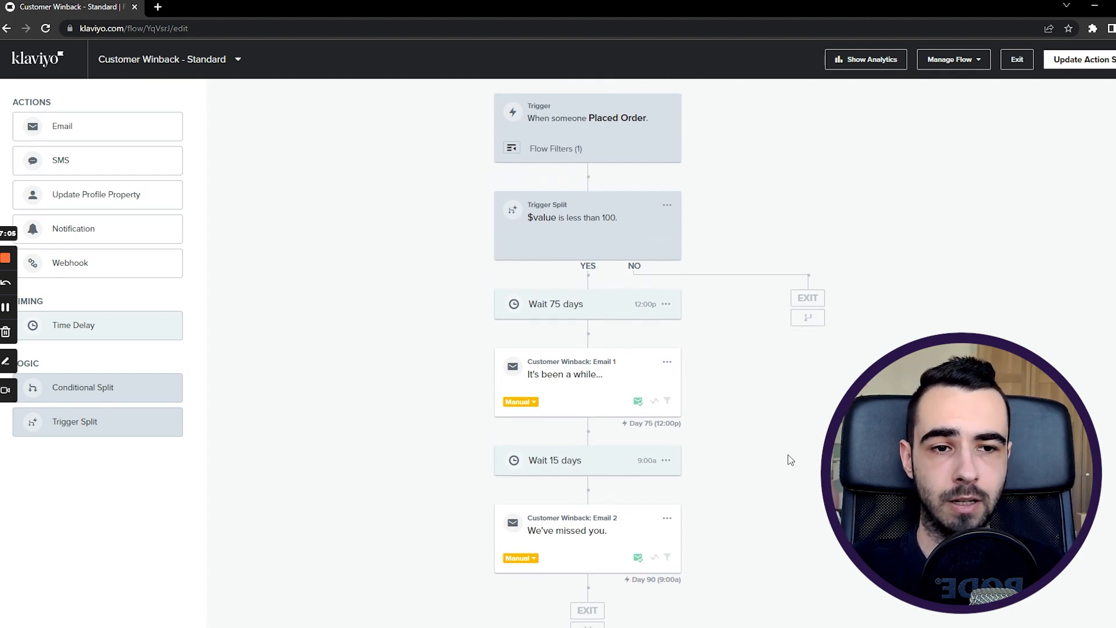
pyautogui.click(591, 385)
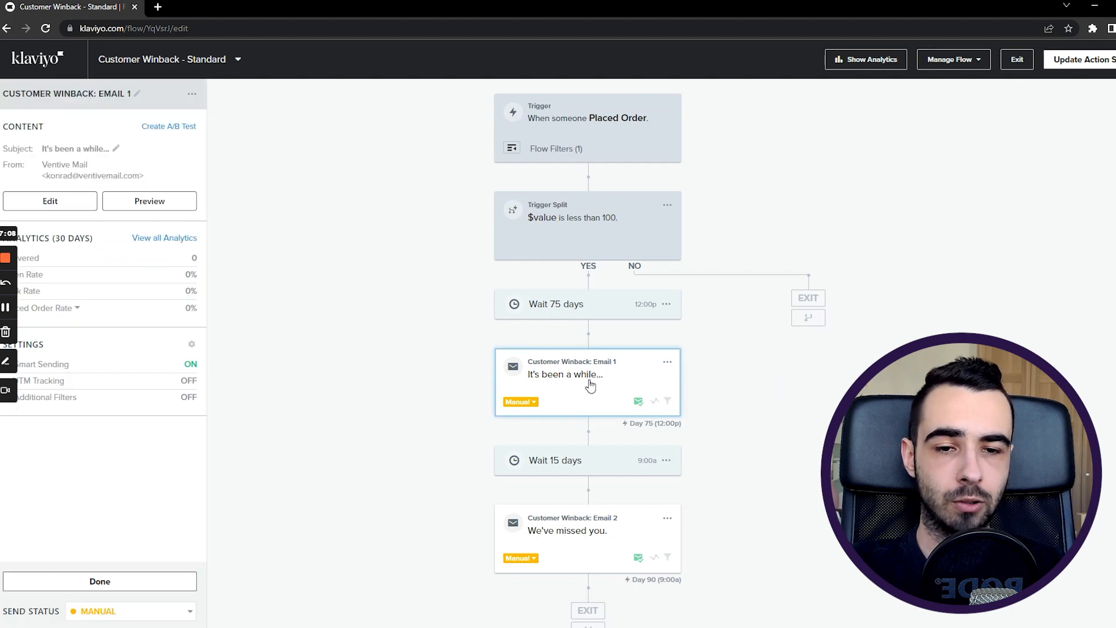
pyautogui.click(173, 582)
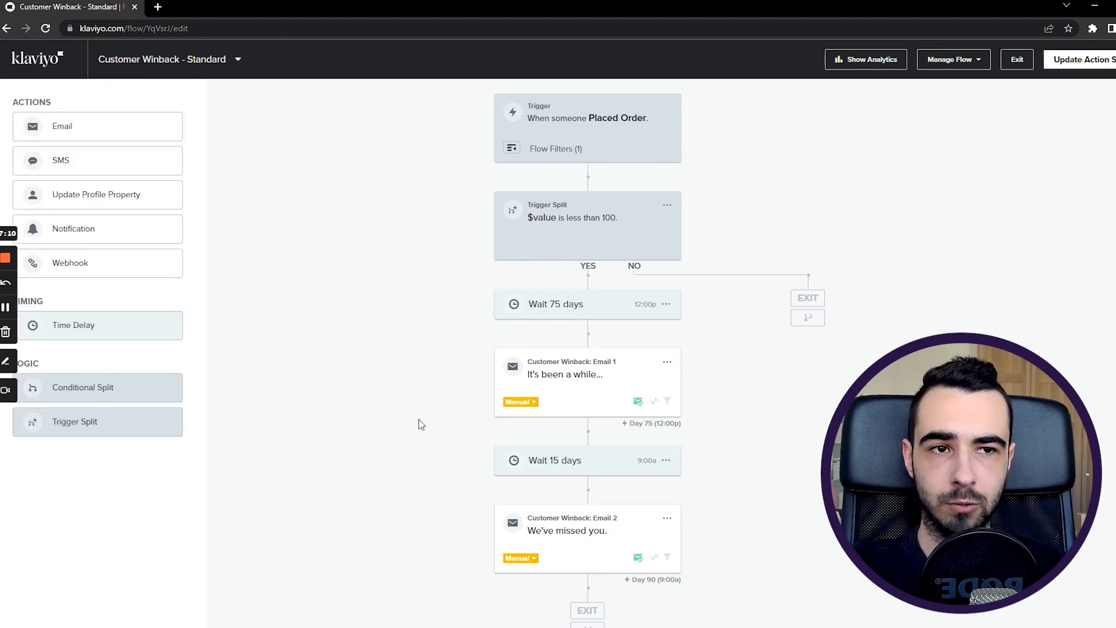
pyautogui.click(977, 67)
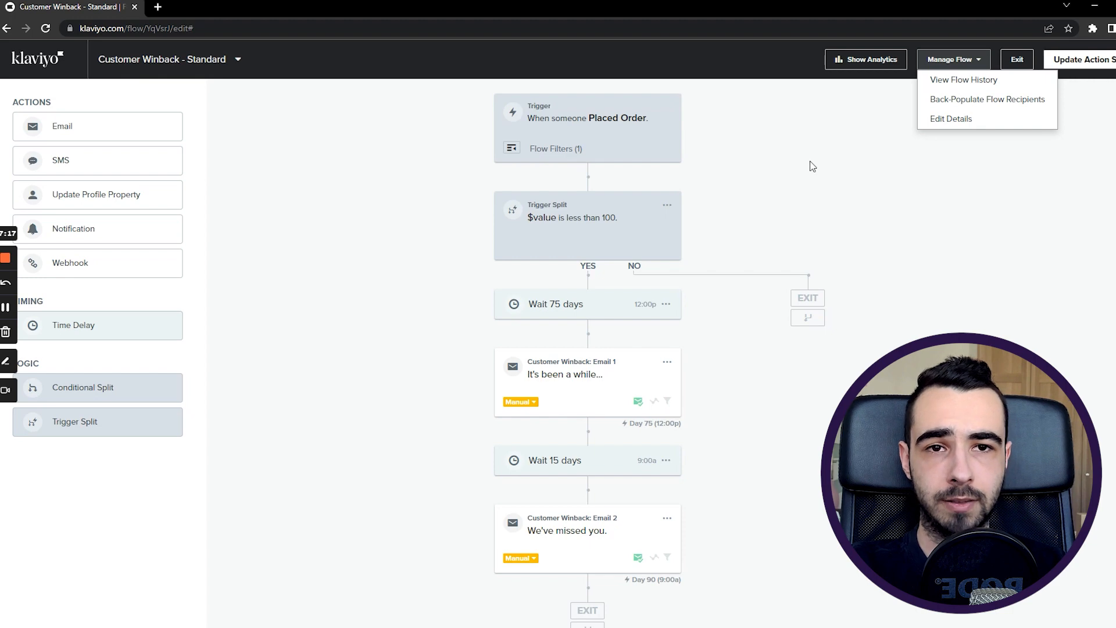
pyautogui.click(810, 180)
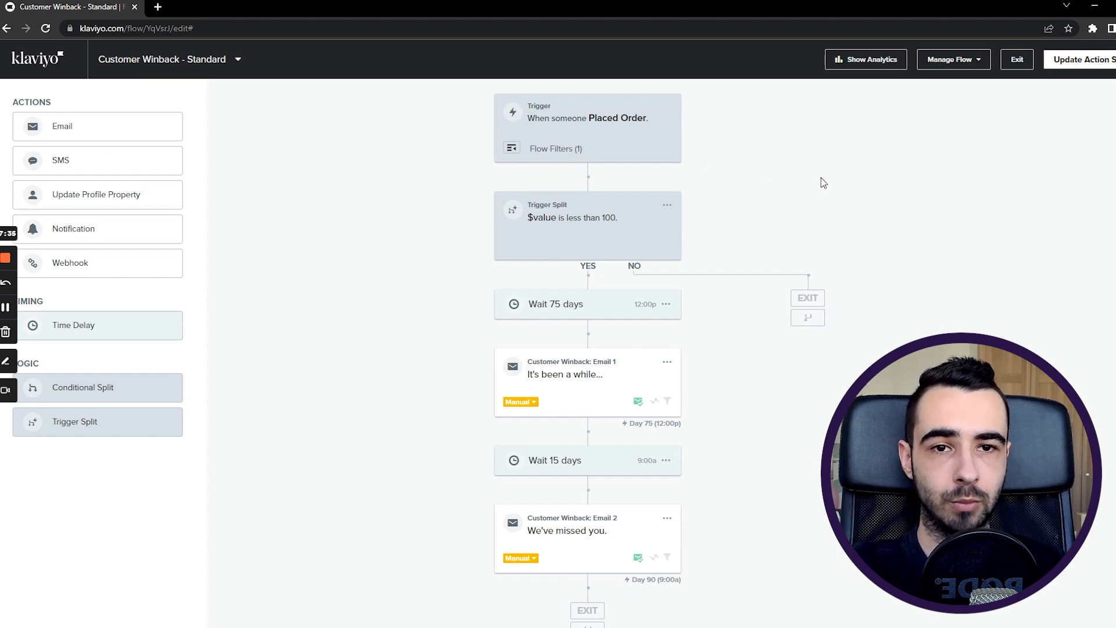
# - Back-populate the Customer Winback - Standard flow with existing recipients
pyautogui.click(949, 64)
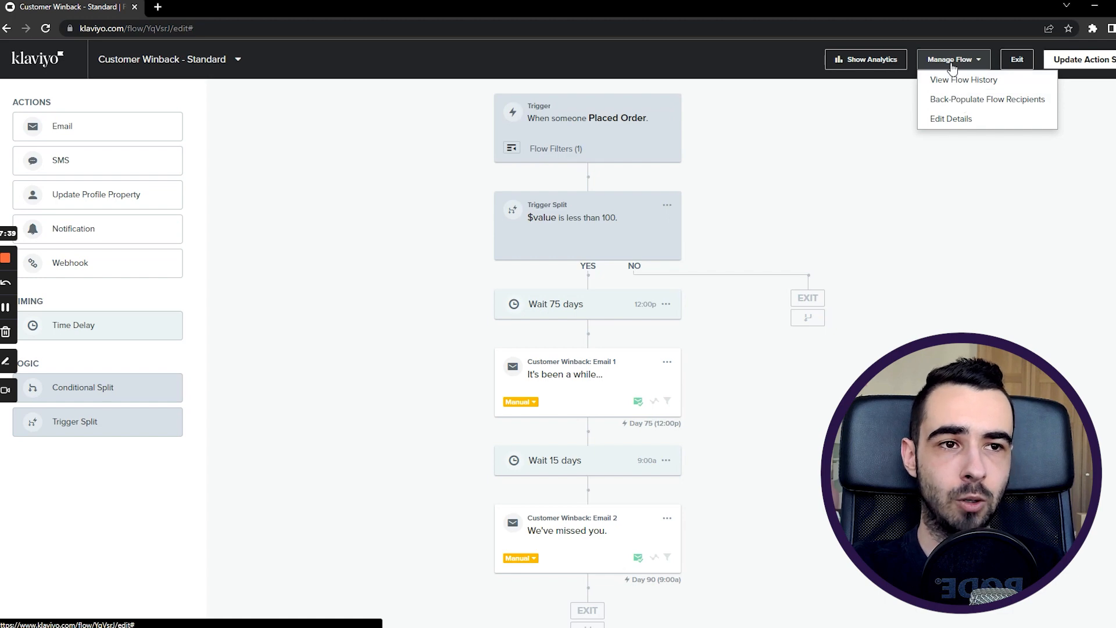
pyautogui.click(960, 102)
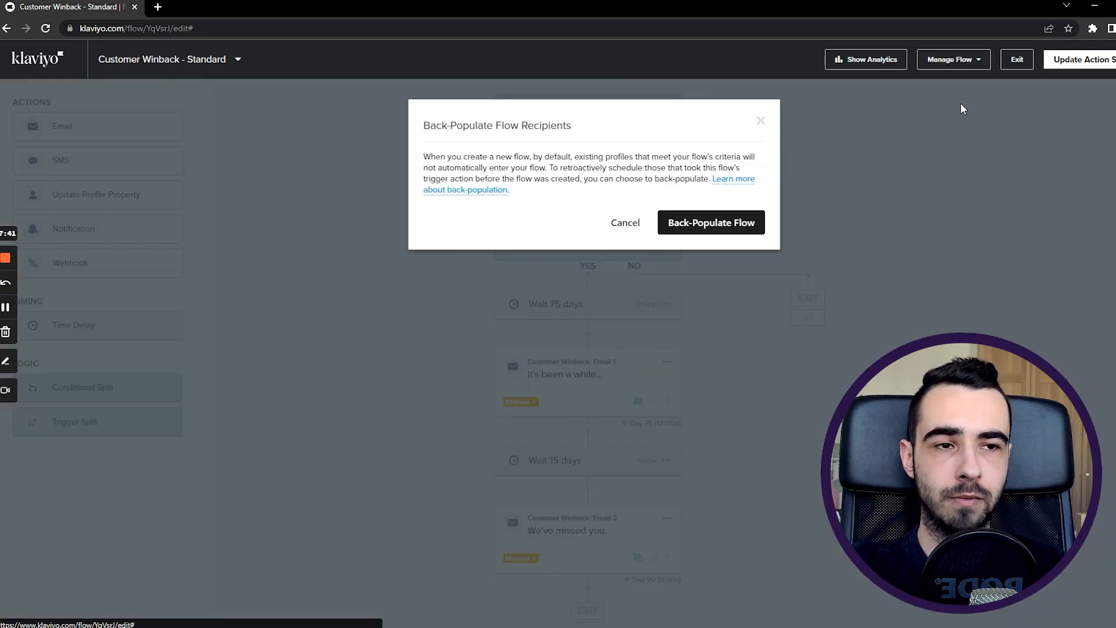
pyautogui.click(750, 222)
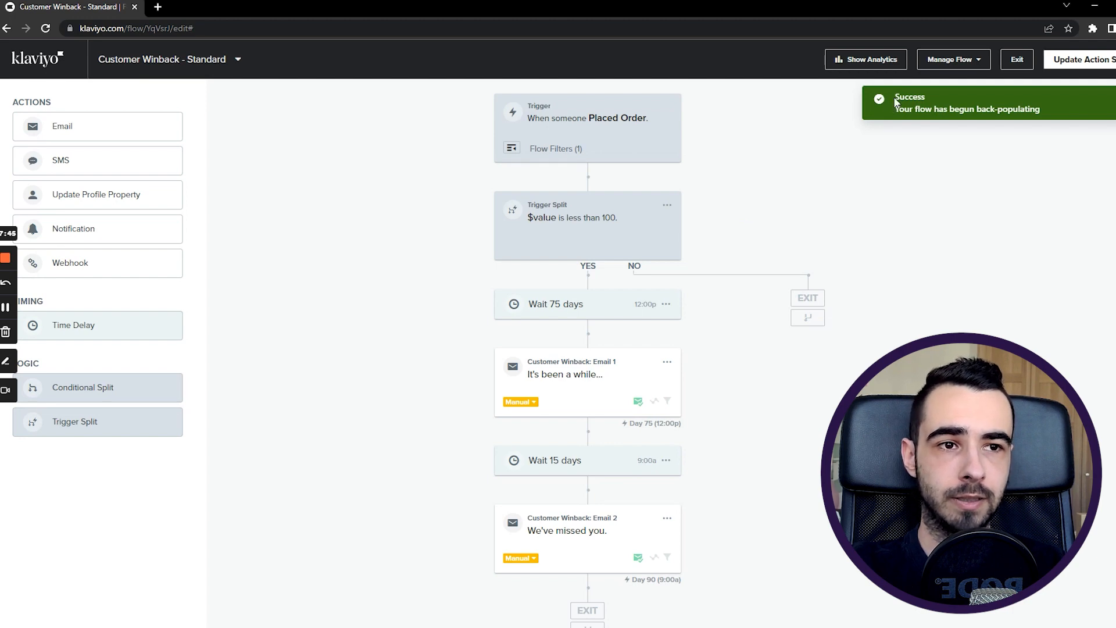
pyautogui.moveTo(896, 101); pyautogui.dragTo(1045, 114)
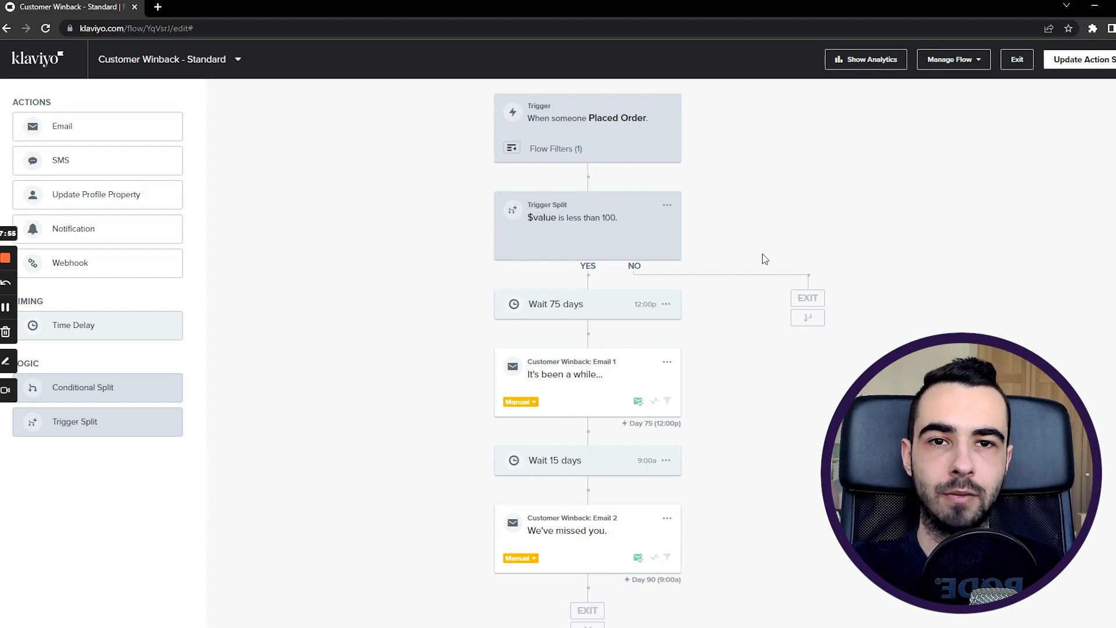
pyautogui.click(590, 373)
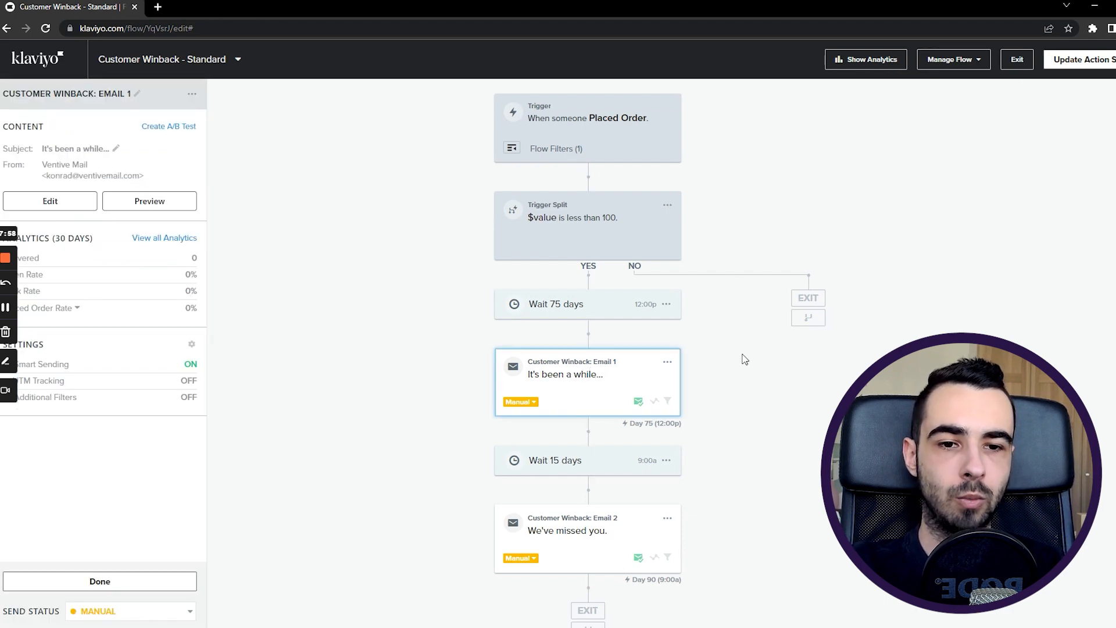
pyautogui.click(178, 582)
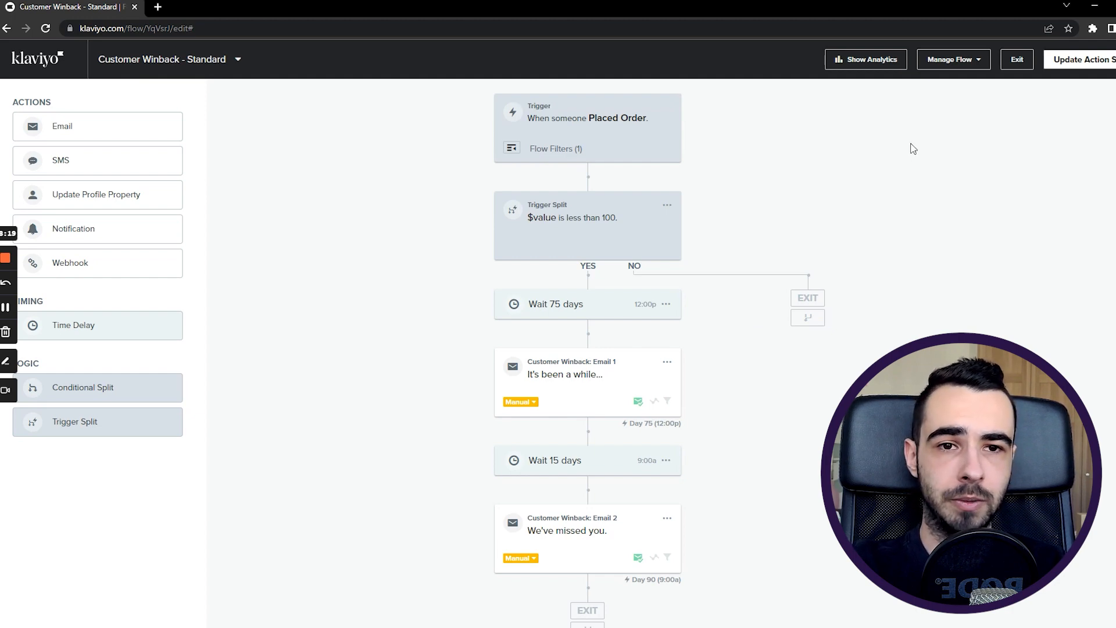
# - Leave the winback flow and create a new flow from scratch named "Site Abandonment" with the tag "Pre purchase"
pyautogui.click(1014, 68)
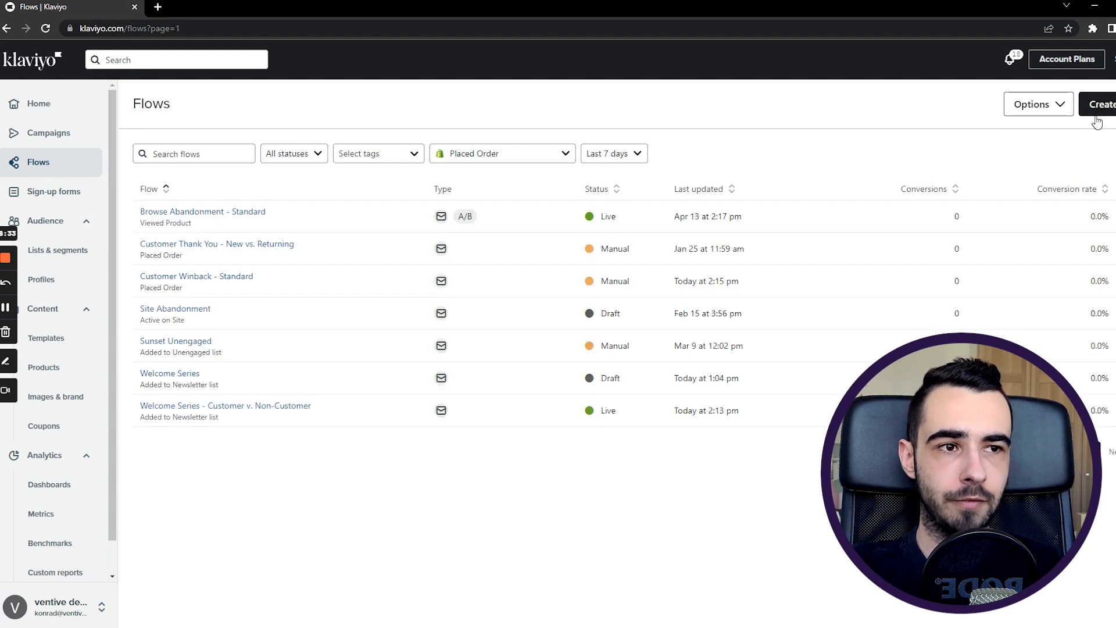
pyautogui.click(1097, 114)
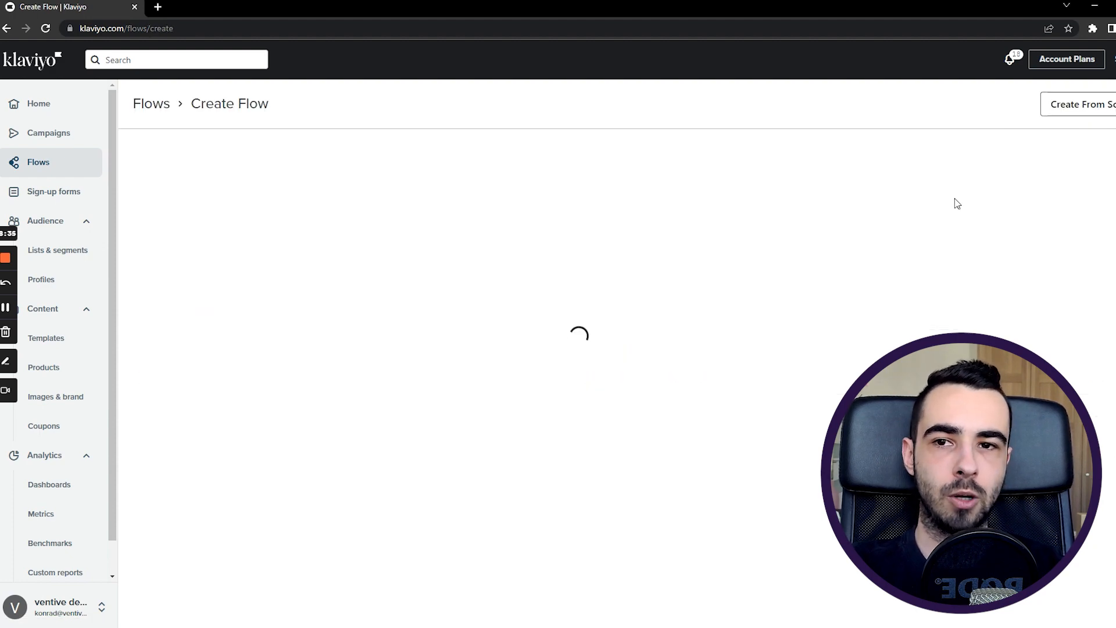
pyautogui.click(1083, 106)
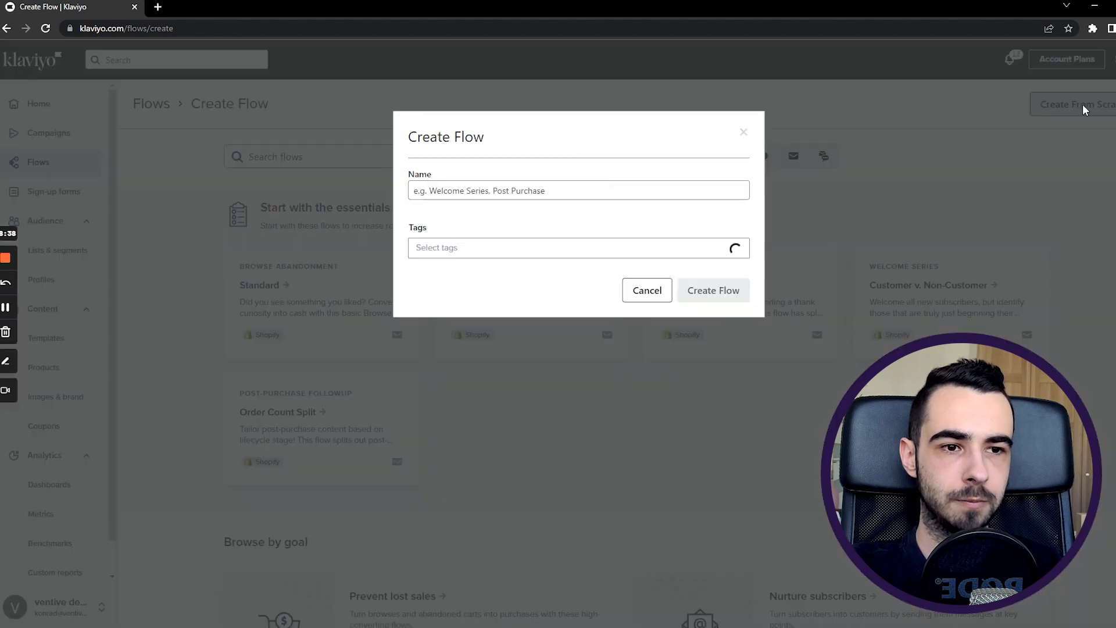
pyautogui.click(501, 189)
pyautogui.write('Site')
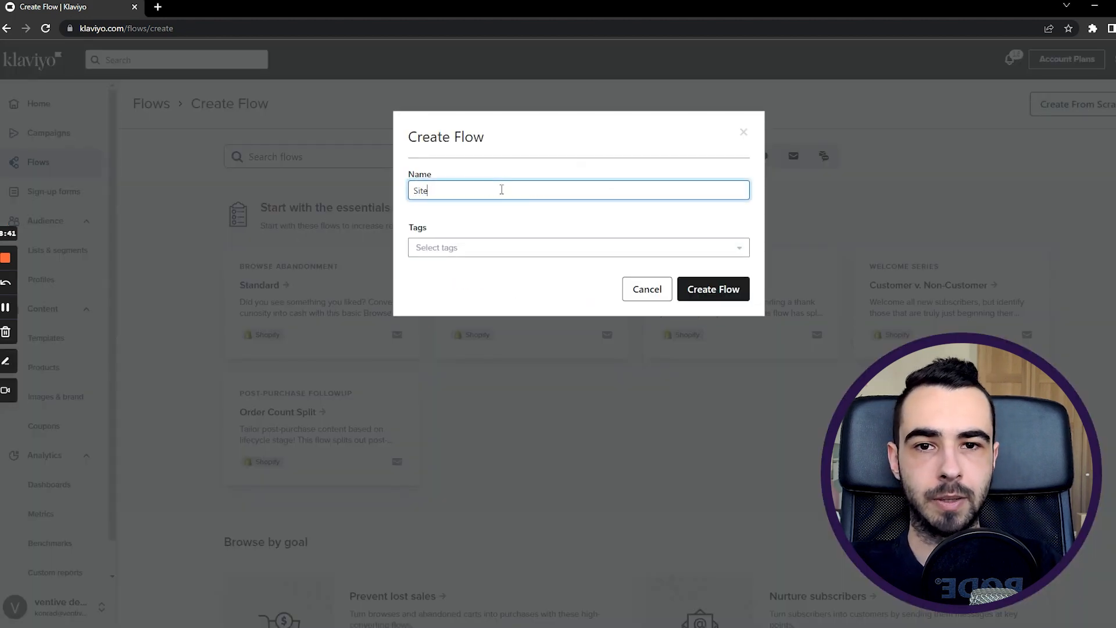
pyautogui.write(' Abandonment')
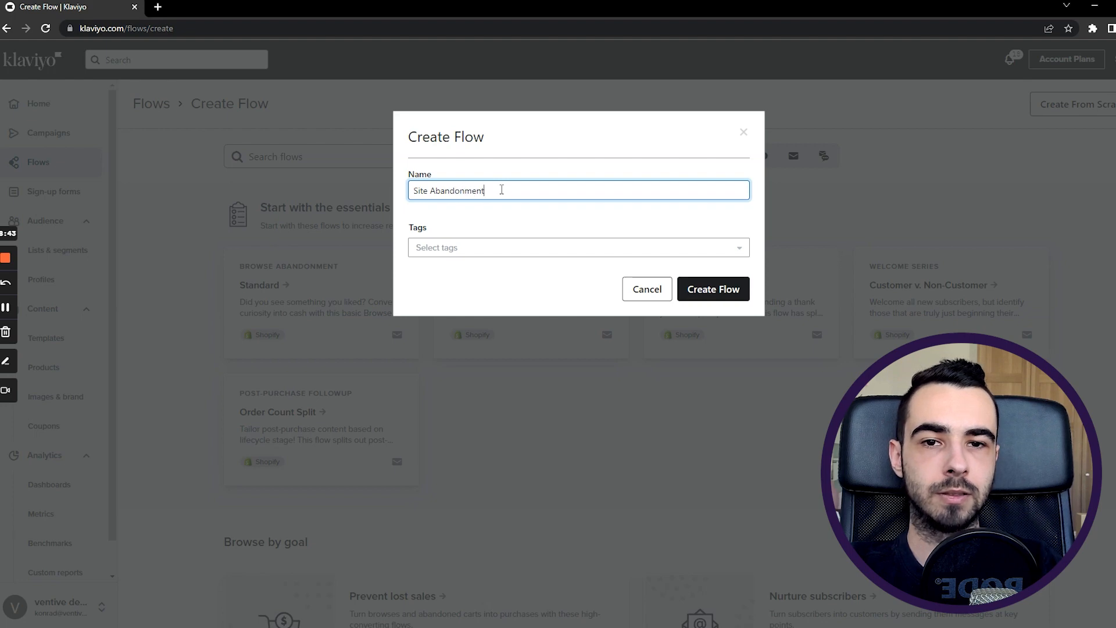
pyautogui.click(491, 250)
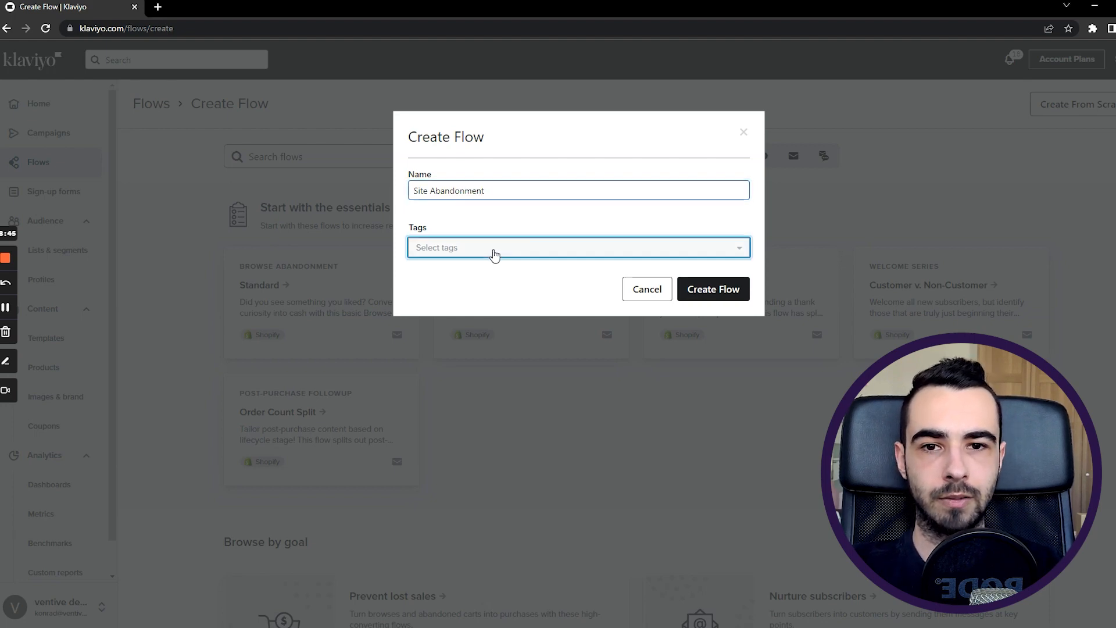
pyautogui.click(472, 302)
pyautogui.click(531, 226)
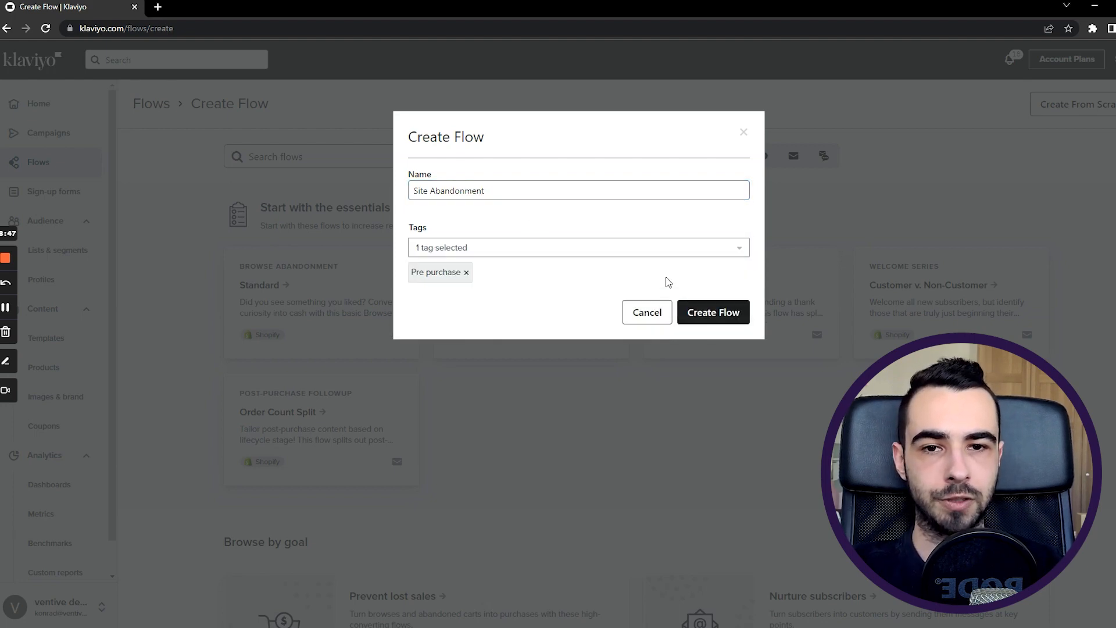
pyautogui.click(697, 311)
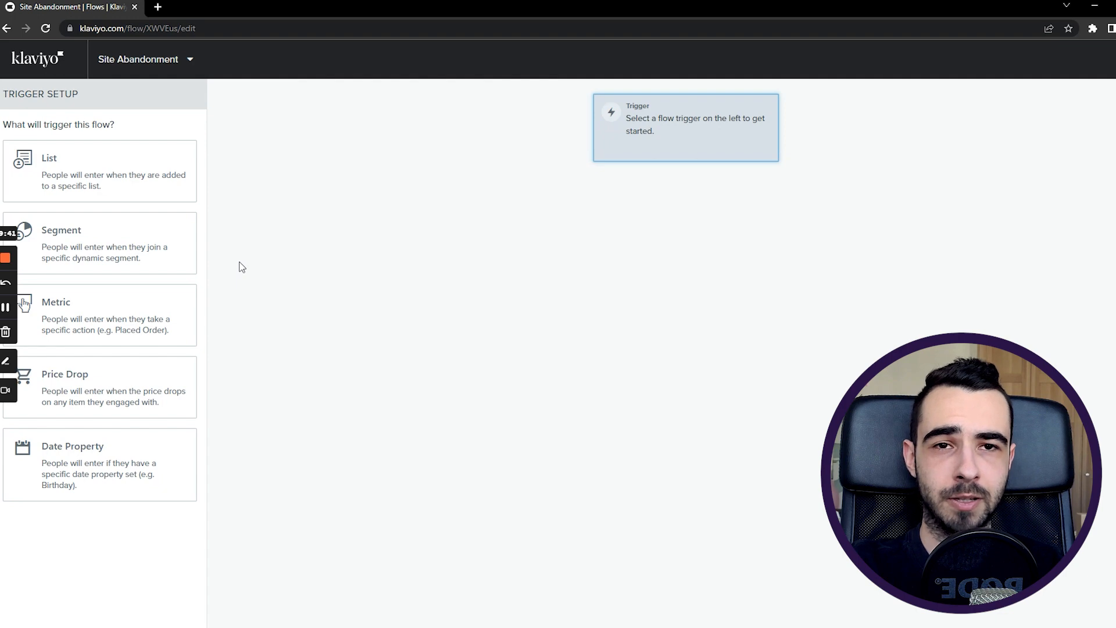
# - Set the flow trigger to the metric Active on Site
pyautogui.click(167, 305)
pyautogui.click(135, 214)
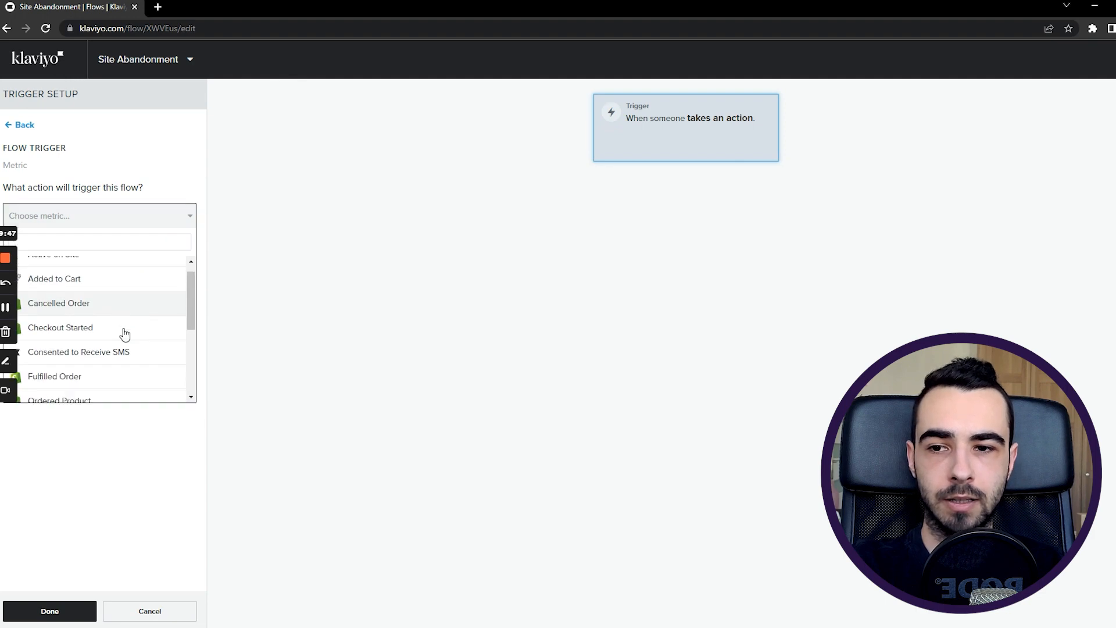
pyautogui.scroll(-3, 125, 333)
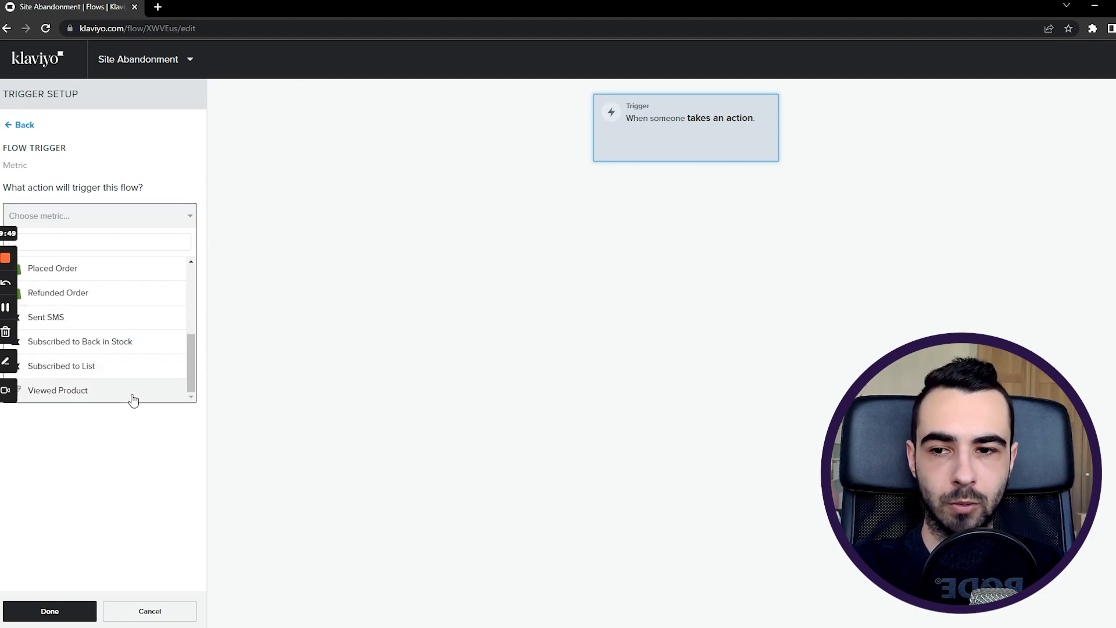
pyautogui.scroll(5, 115, 314)
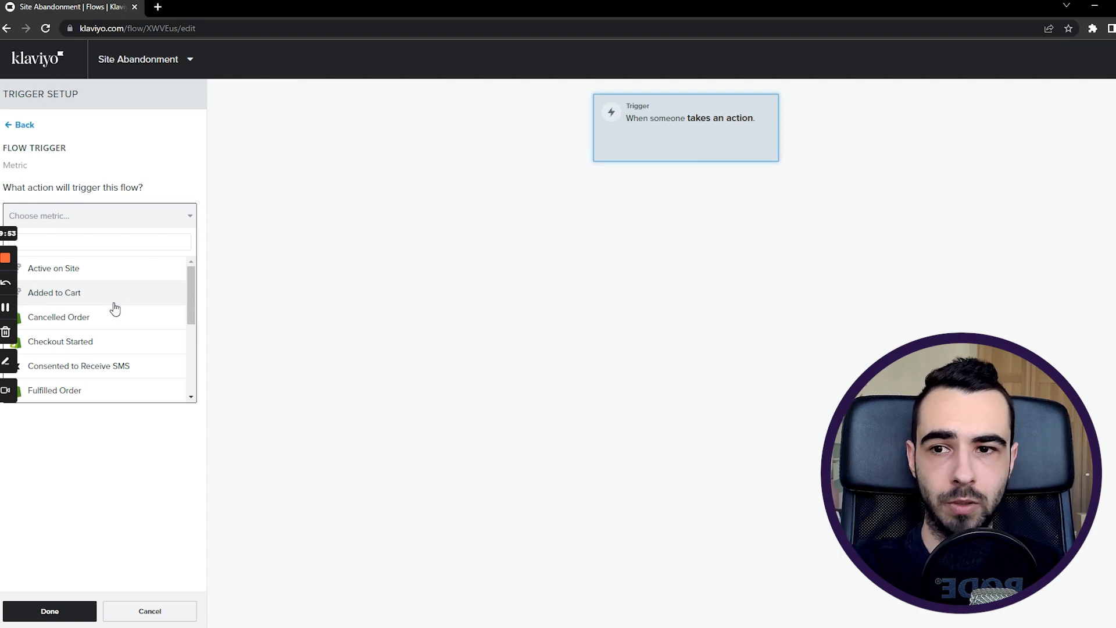
pyautogui.click(106, 279)
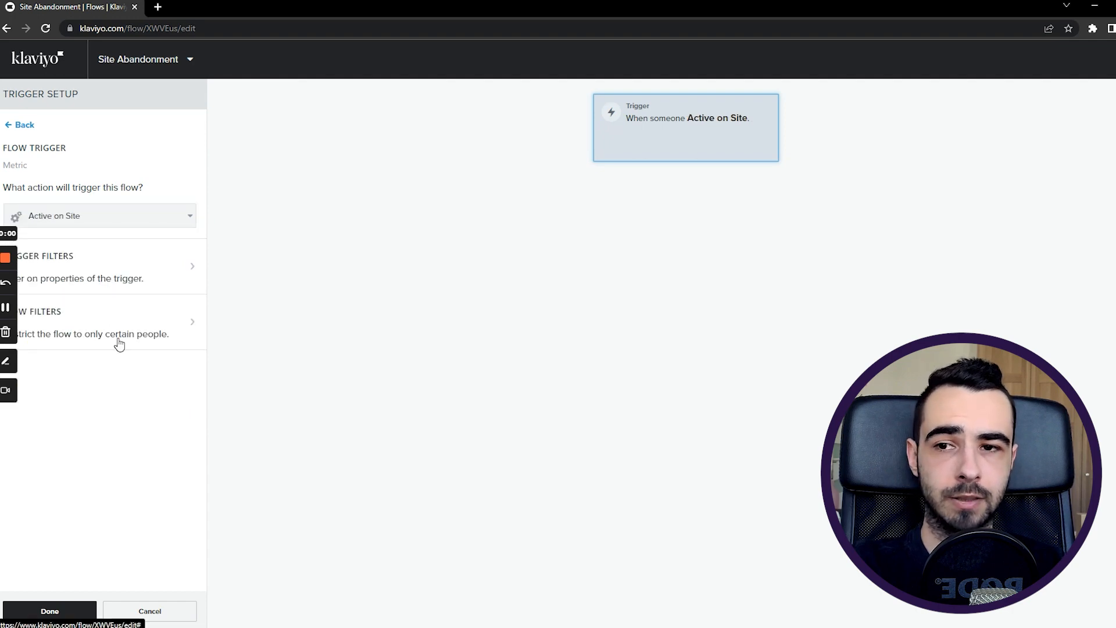
# - Look at the trigger filter and flow filter setups of the Active on Site trigger without adding a filter
pyautogui.click(132, 281)
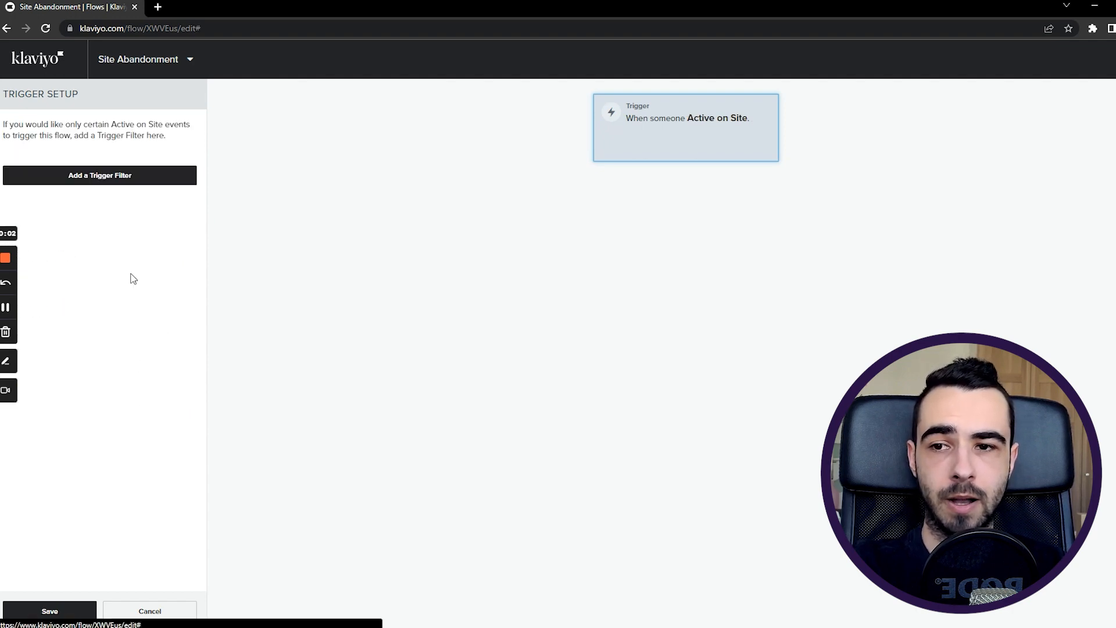
pyautogui.click(88, 610)
pyautogui.click(129, 338)
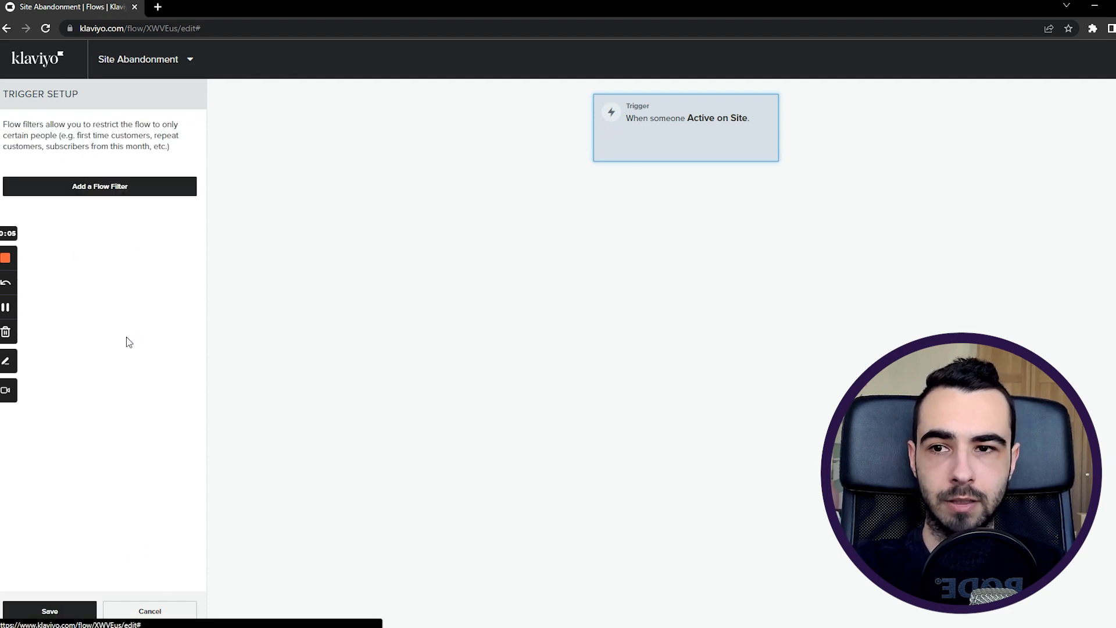
pyautogui.click(74, 610)
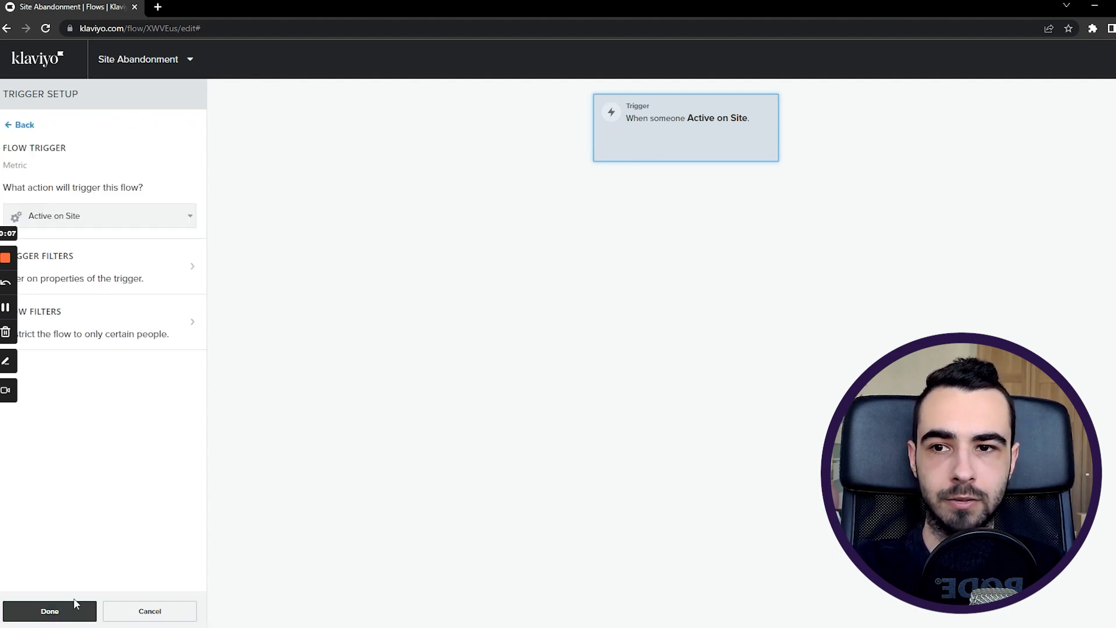
pyautogui.click(145, 267)
pyautogui.click(70, 174)
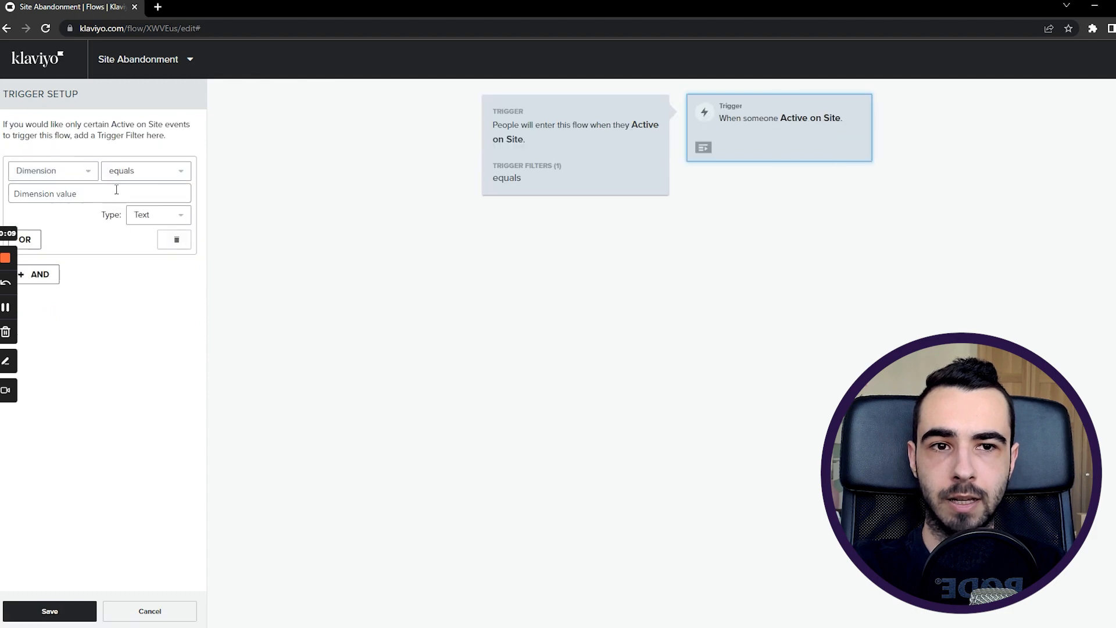
pyautogui.click(52, 172)
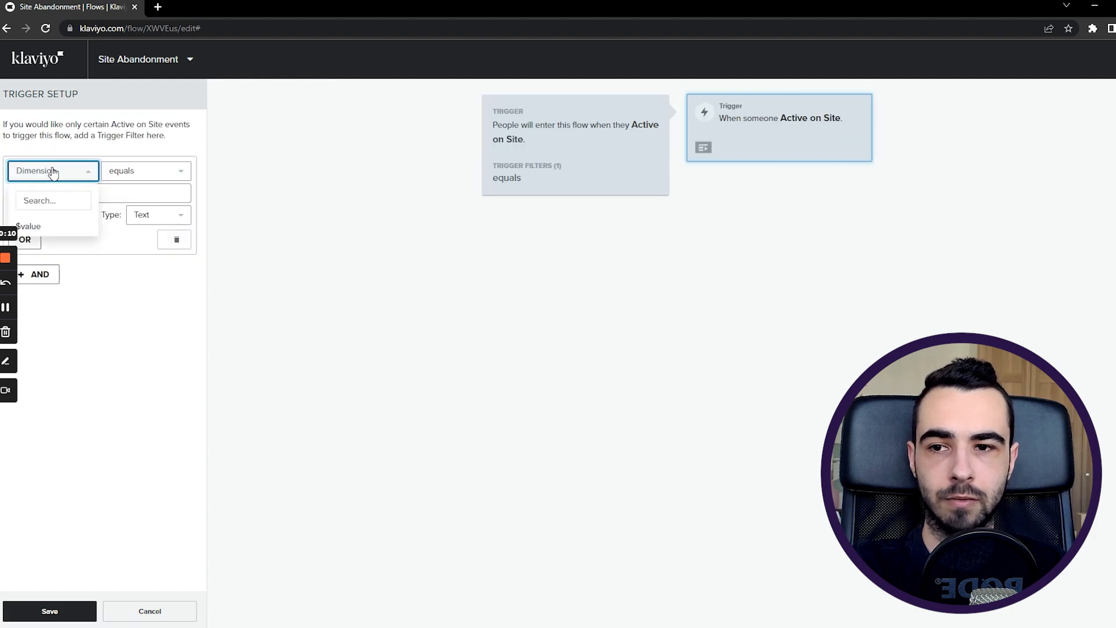
pyautogui.click(58, 230)
pyautogui.click(116, 174)
pyautogui.click(155, 289)
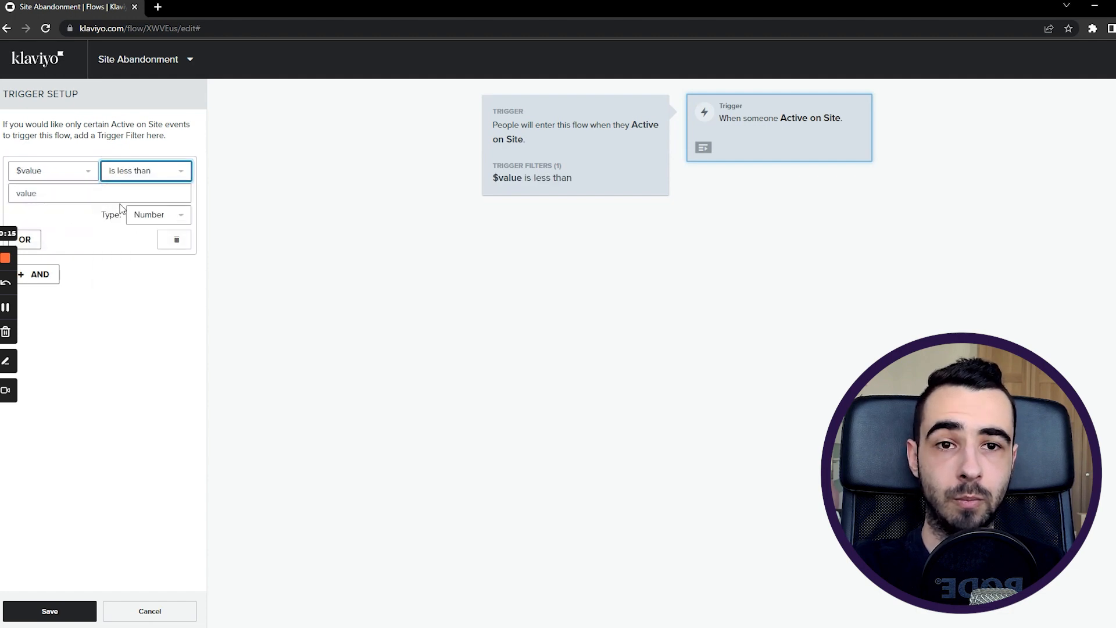
pyautogui.click(113, 193)
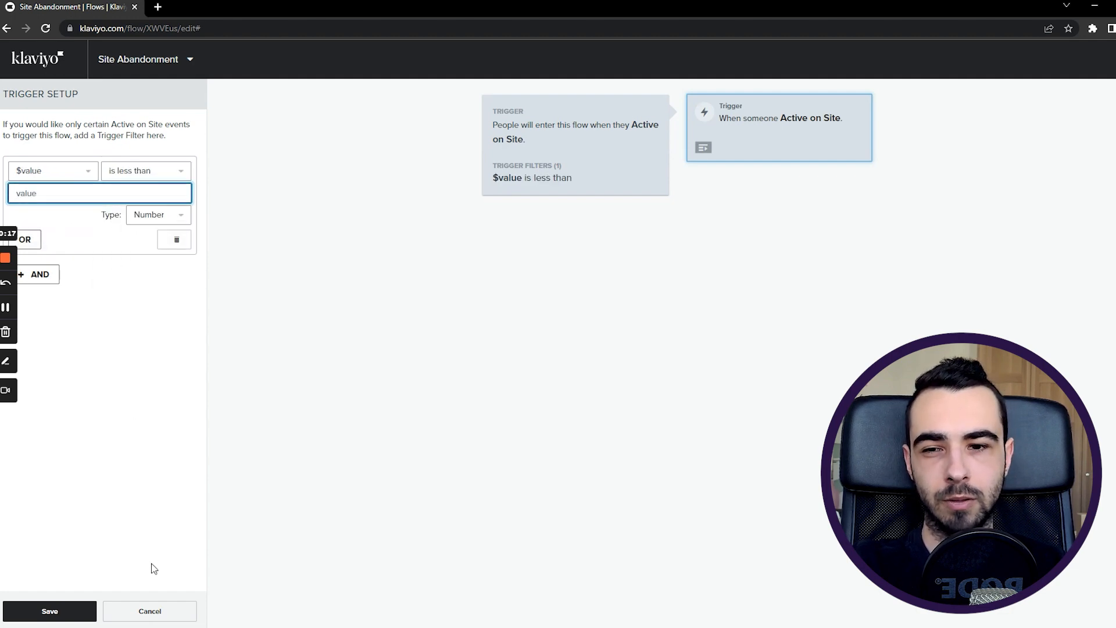
pyautogui.click(183, 241)
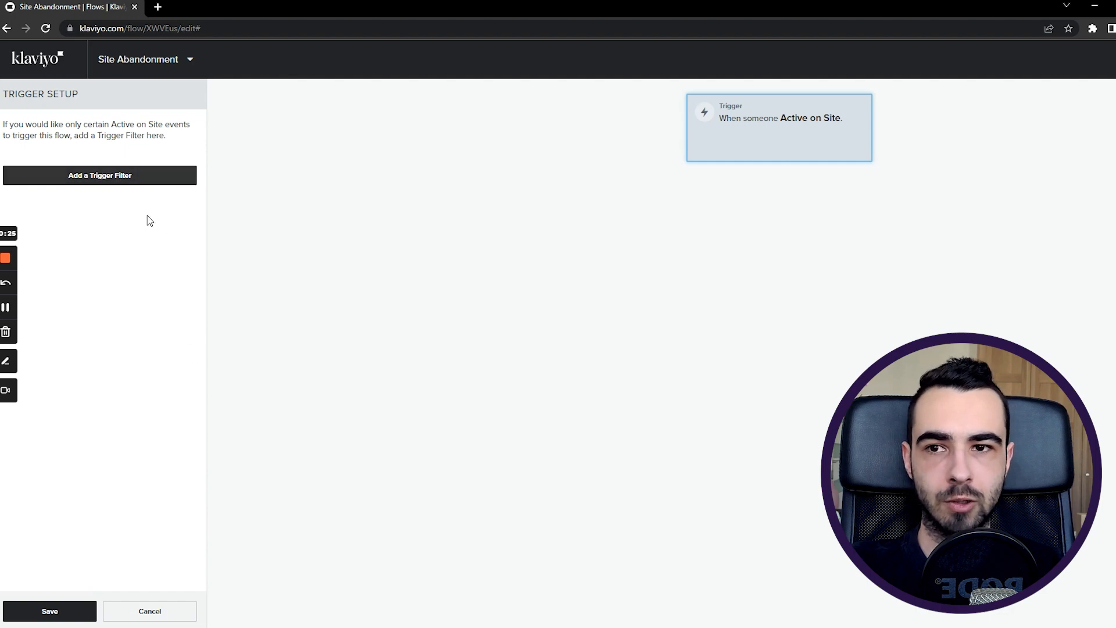
pyautogui.click(186, 603)
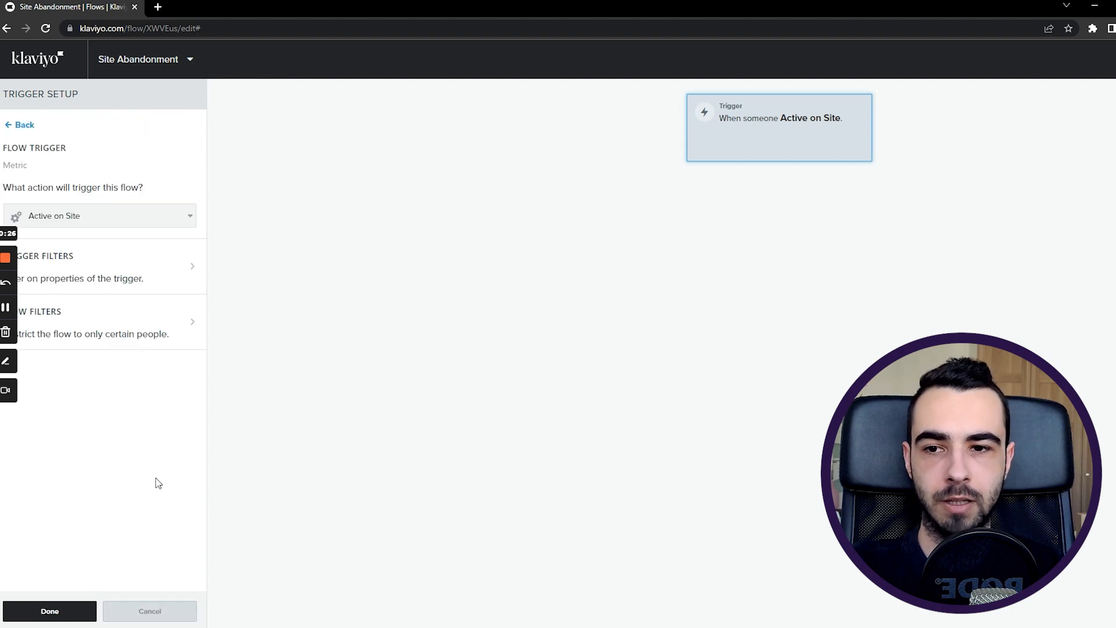
# - Add a flow filter for what someone has done, requiring Viewed Product zero times since starting this flow
pyautogui.click(137, 322)
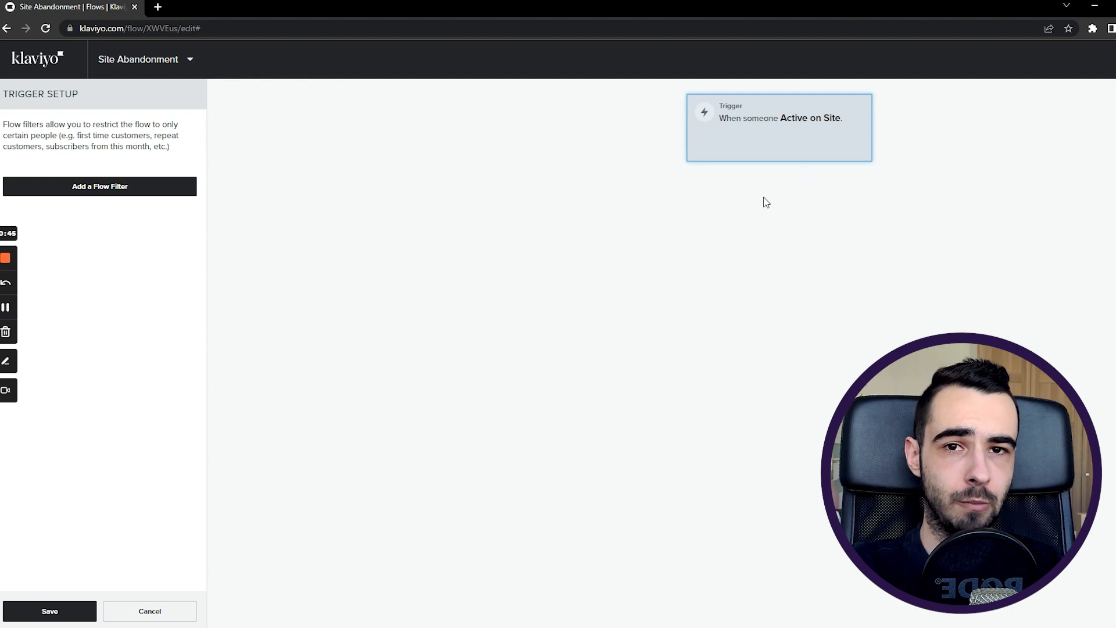
pyautogui.click(186, 193)
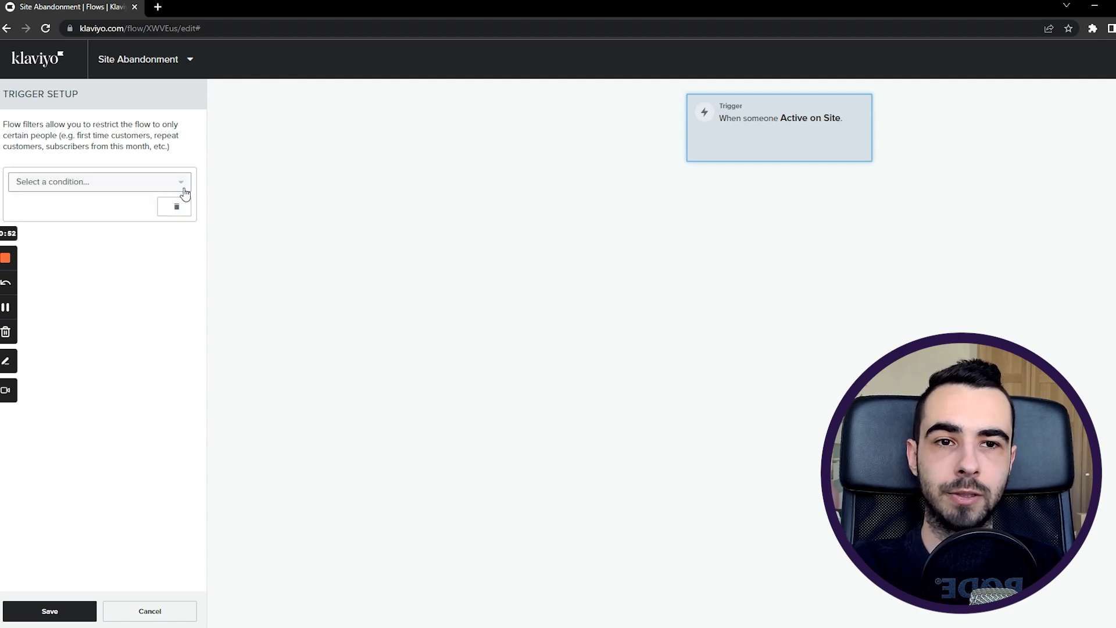
pyautogui.click(105, 187)
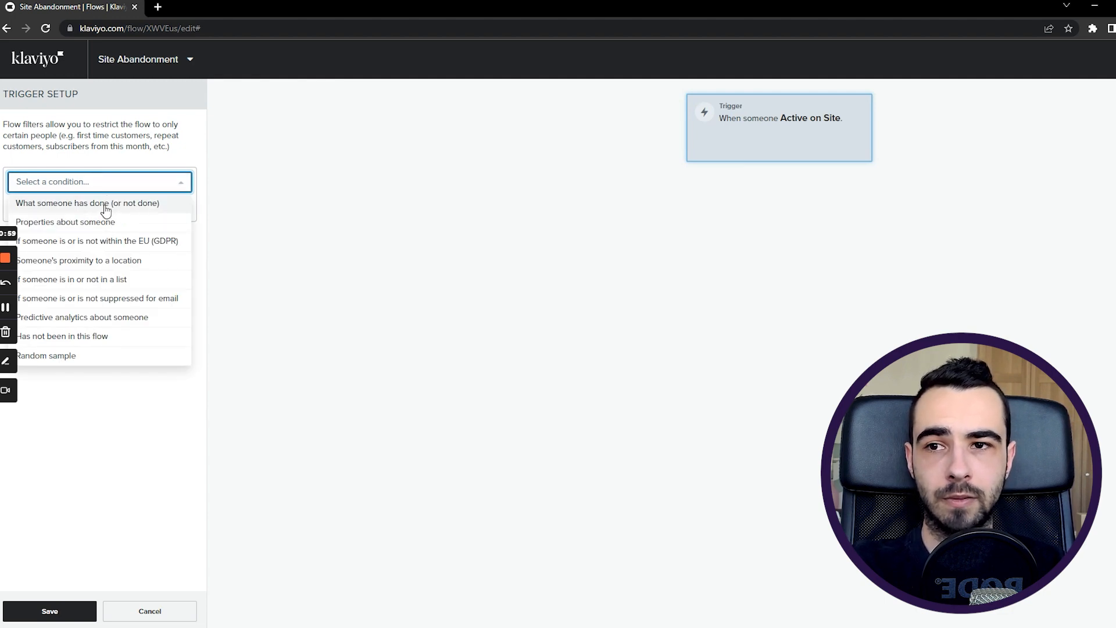
pyautogui.click(106, 205)
pyautogui.click(100, 208)
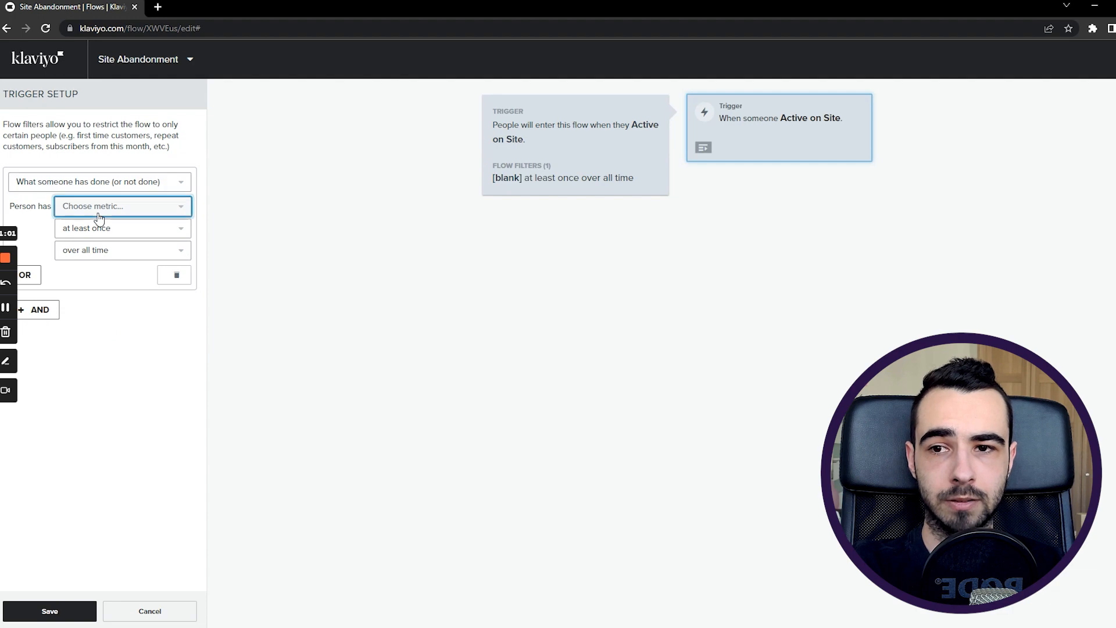
pyautogui.write('vie')
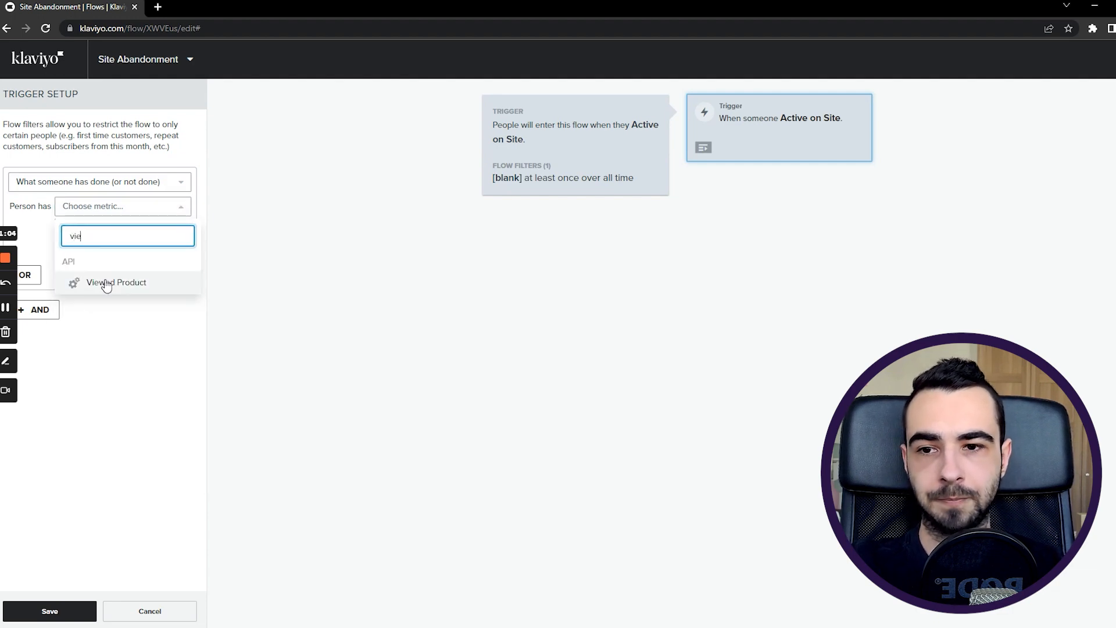
pyautogui.click(105, 283)
pyautogui.click(92, 228)
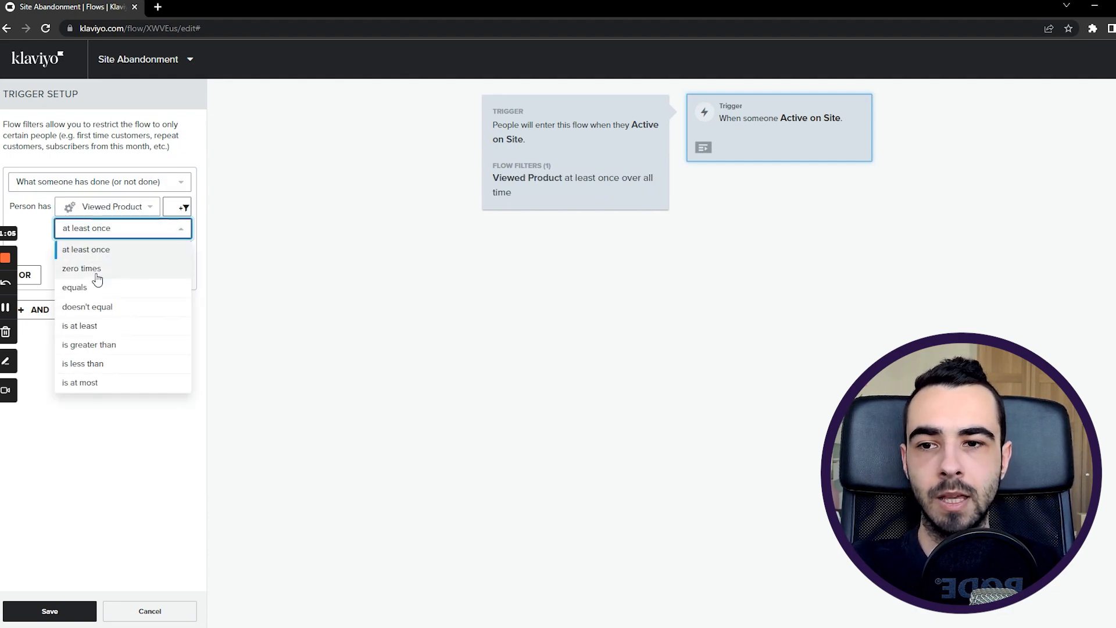
pyautogui.click(69, 268)
pyautogui.click(95, 249)
pyautogui.click(99, 386)
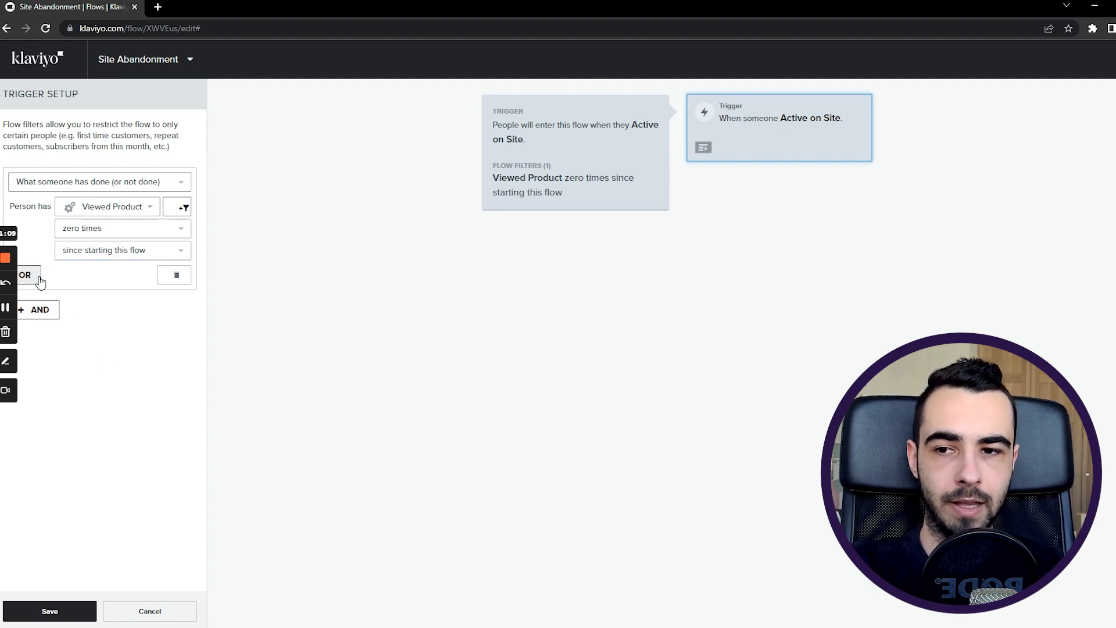
# - Add a second flow filter joined with AND, requiring Added to Cart zero times since starting this flow
pyautogui.click(48, 314)
pyautogui.click(82, 343)
pyautogui.click(92, 366)
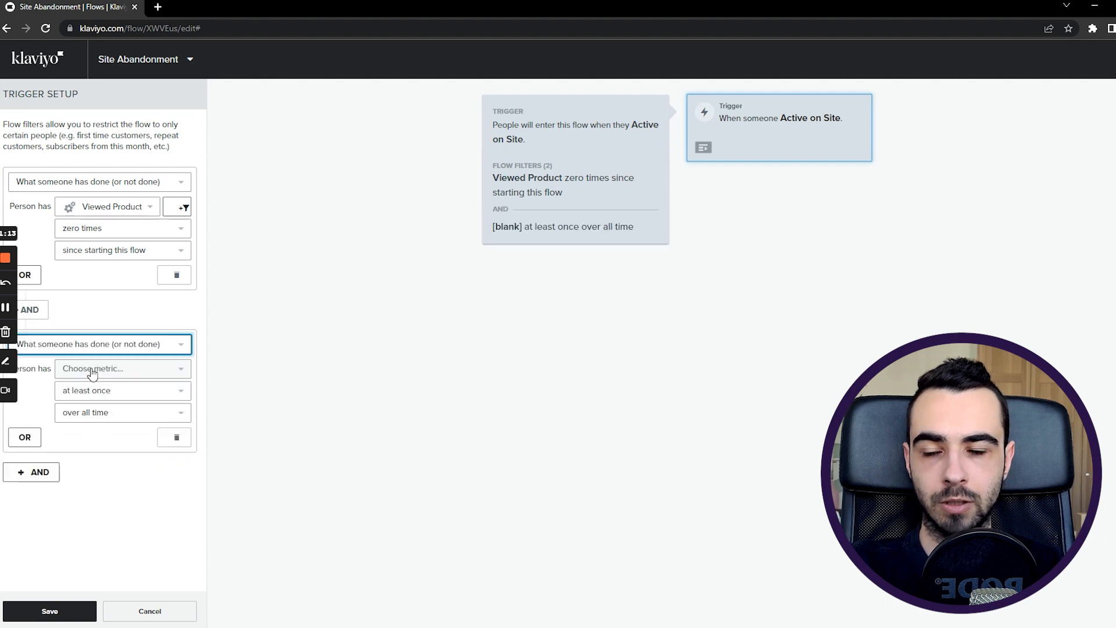
pyautogui.click(92, 372)
pyautogui.click(98, 396)
pyautogui.write('adde')
pyautogui.click(108, 437)
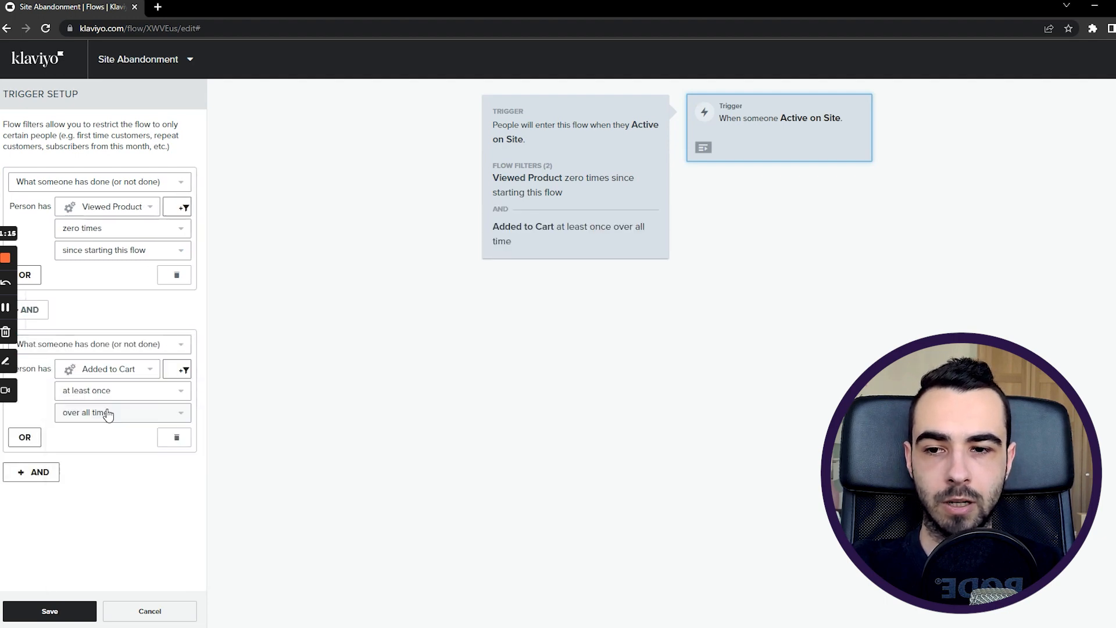
pyautogui.click(109, 390)
pyautogui.click(107, 435)
pyautogui.click(110, 412)
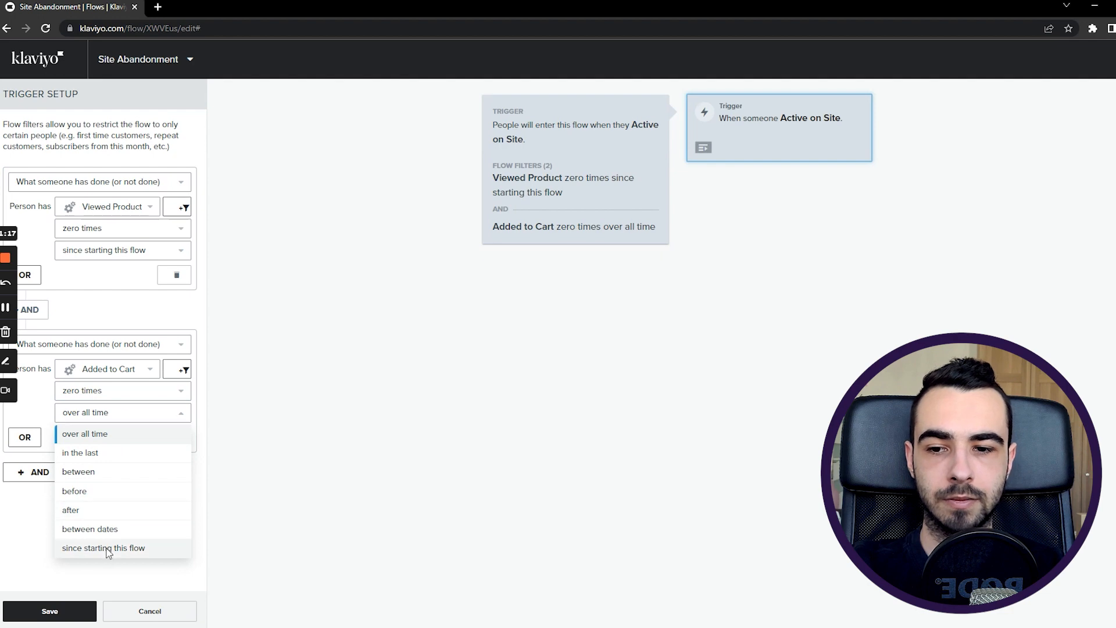
pyautogui.click(106, 548)
# - Add a third flow filter joined with AND, requiring Checkout Started zero times since starting this flow
pyautogui.click(51, 474)
pyautogui.click(68, 508)
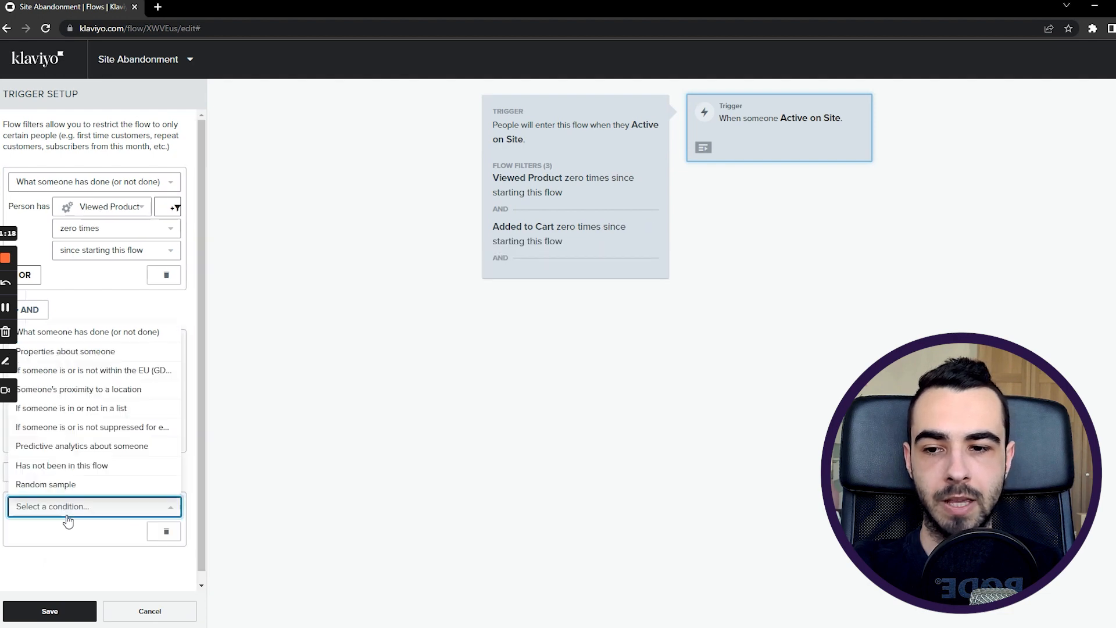
pyautogui.click(87, 331)
pyautogui.click(91, 531)
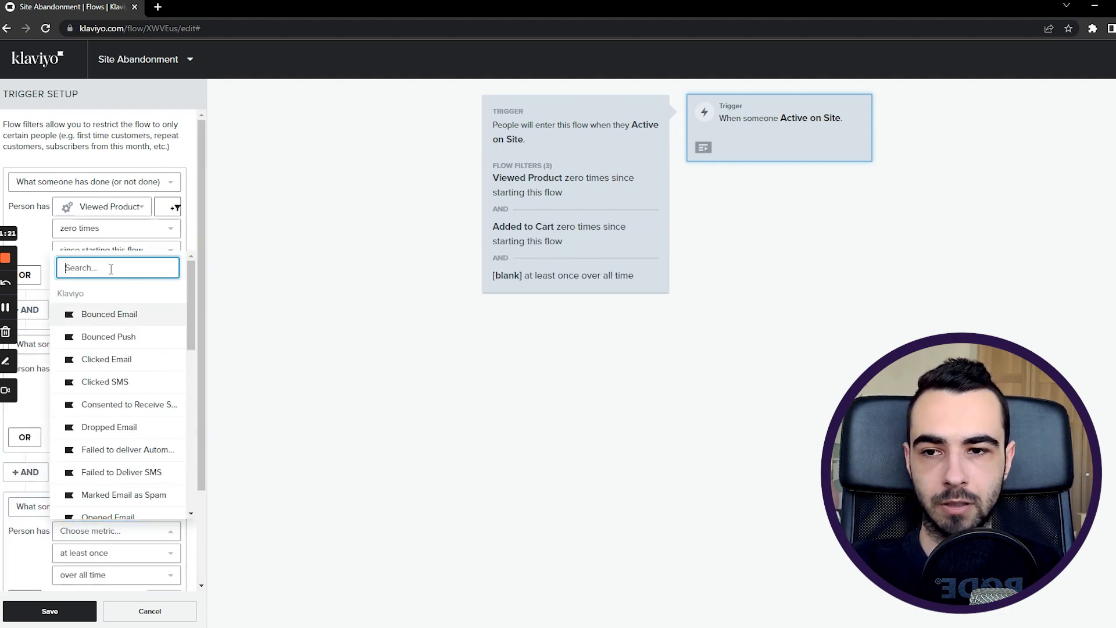
pyautogui.write('chec')
pyautogui.click(110, 506)
pyautogui.scroll(-2, 101, 471)
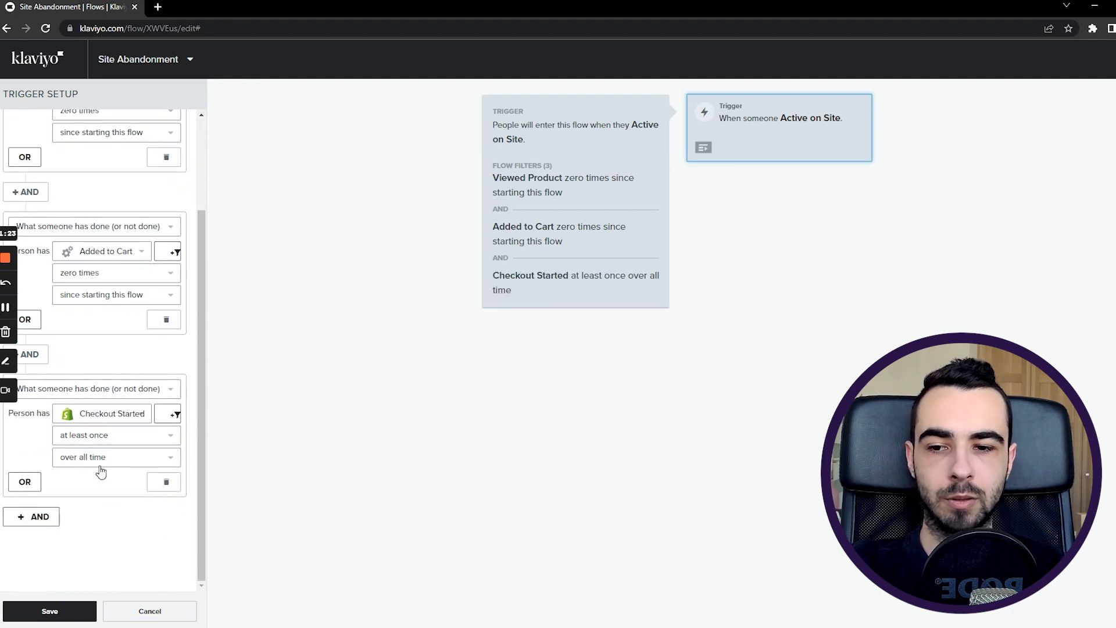
pyautogui.click(91, 436)
pyautogui.click(90, 303)
pyautogui.click(102, 459)
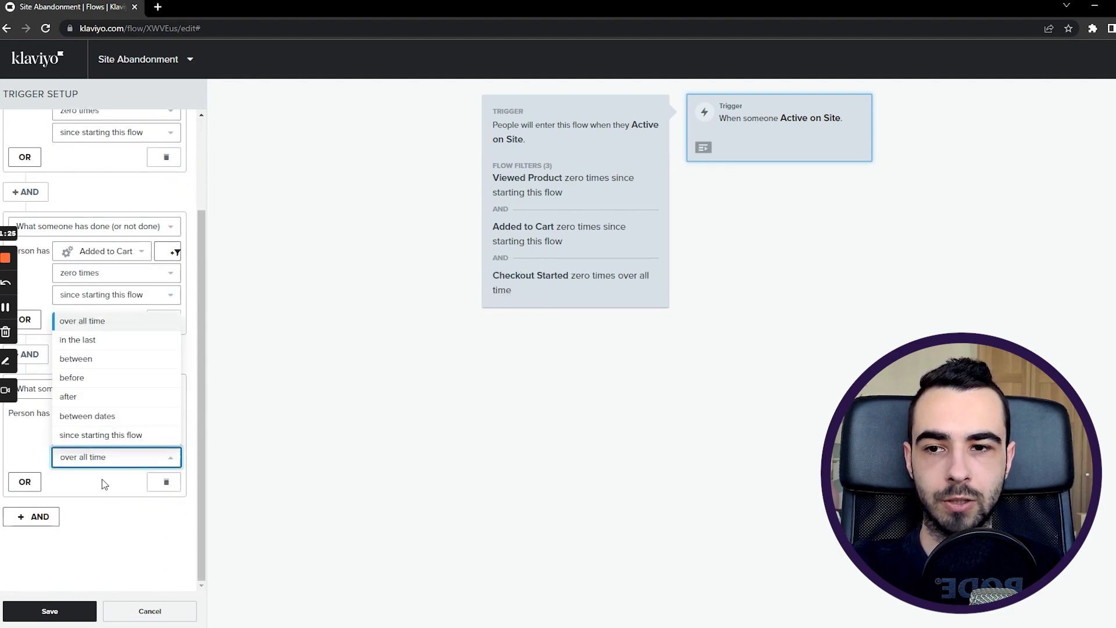
pyautogui.click(93, 435)
# - Add a fourth flow filter joined with AND, requiring Placed Order zero times since starting this flow
pyautogui.click(53, 516)
pyautogui.scroll(-1, 70, 500)
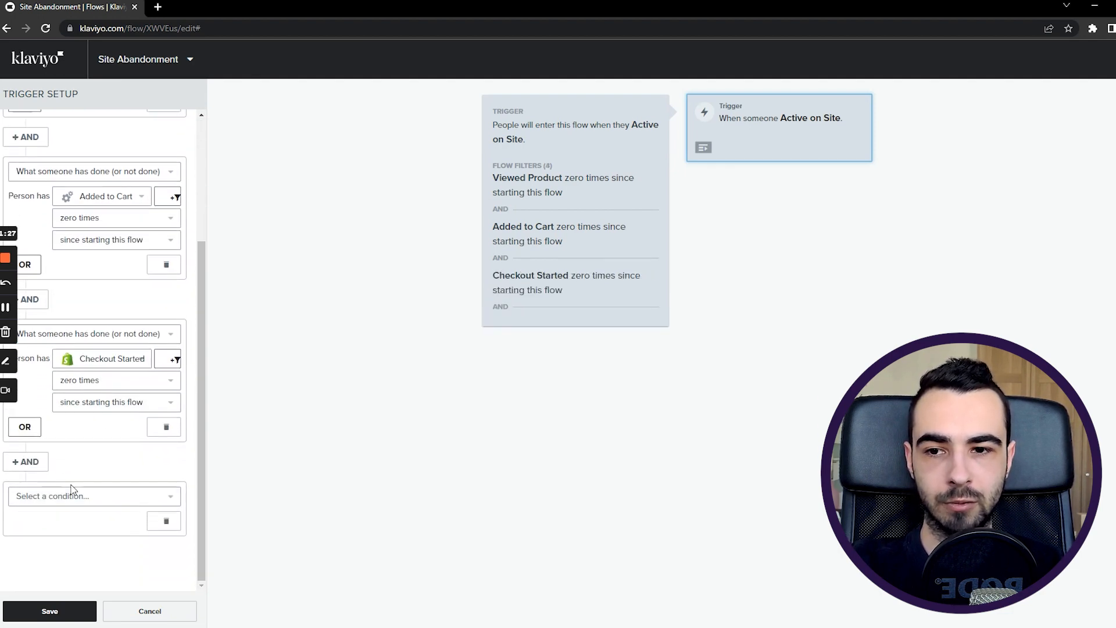
pyautogui.click(72, 490)
pyautogui.click(132, 324)
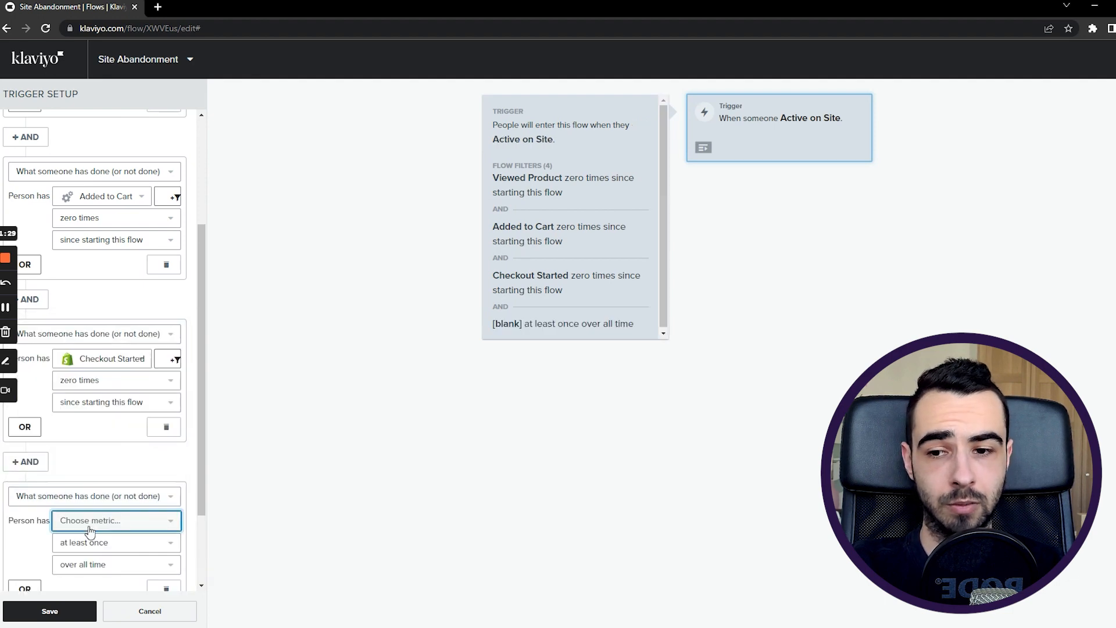
pyautogui.click(90, 521)
pyautogui.write('pl')
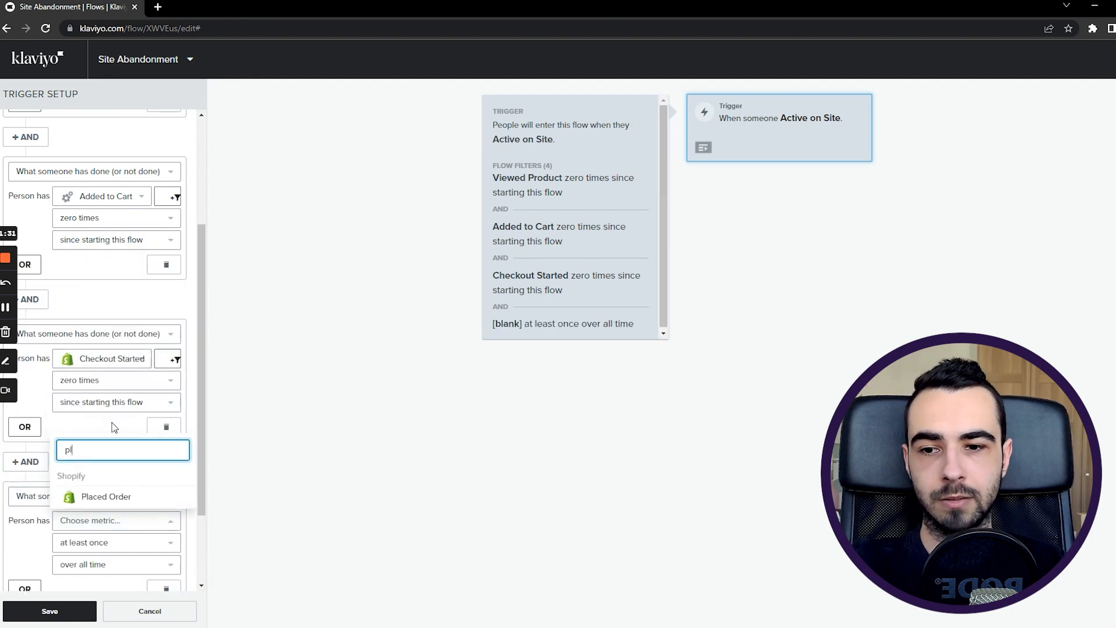
pyautogui.click(92, 495)
pyautogui.click(84, 543)
pyautogui.click(84, 405)
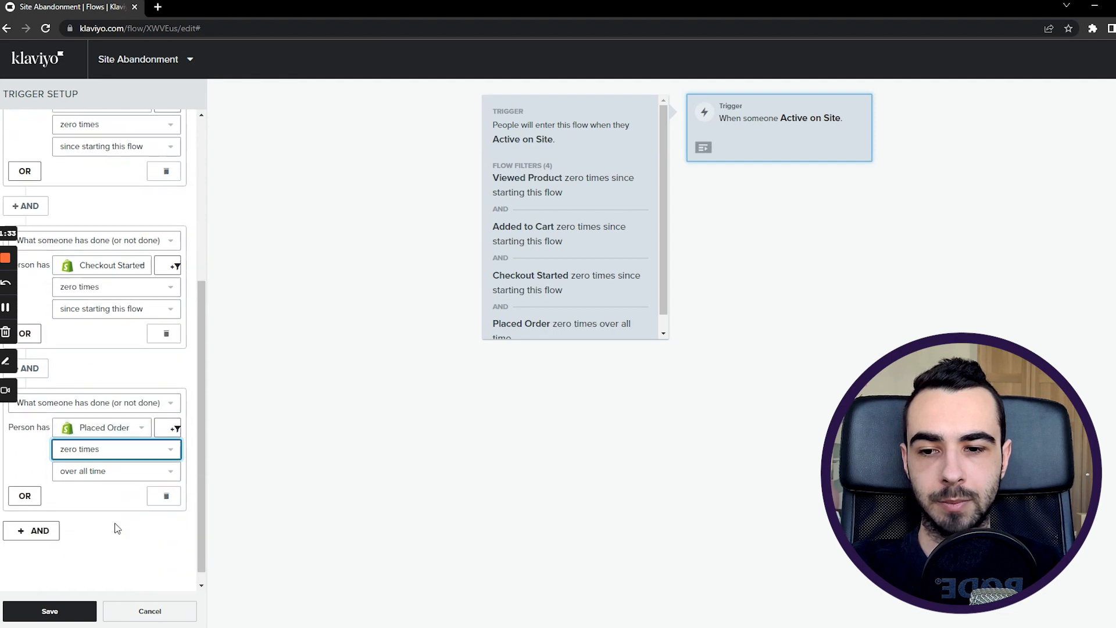
pyautogui.click(82, 460)
pyautogui.click(82, 434)
# - Add a fifth flow filter skipping anyone who has been in this flow in the last 30 days, and save the filters
pyautogui.click(50, 517)
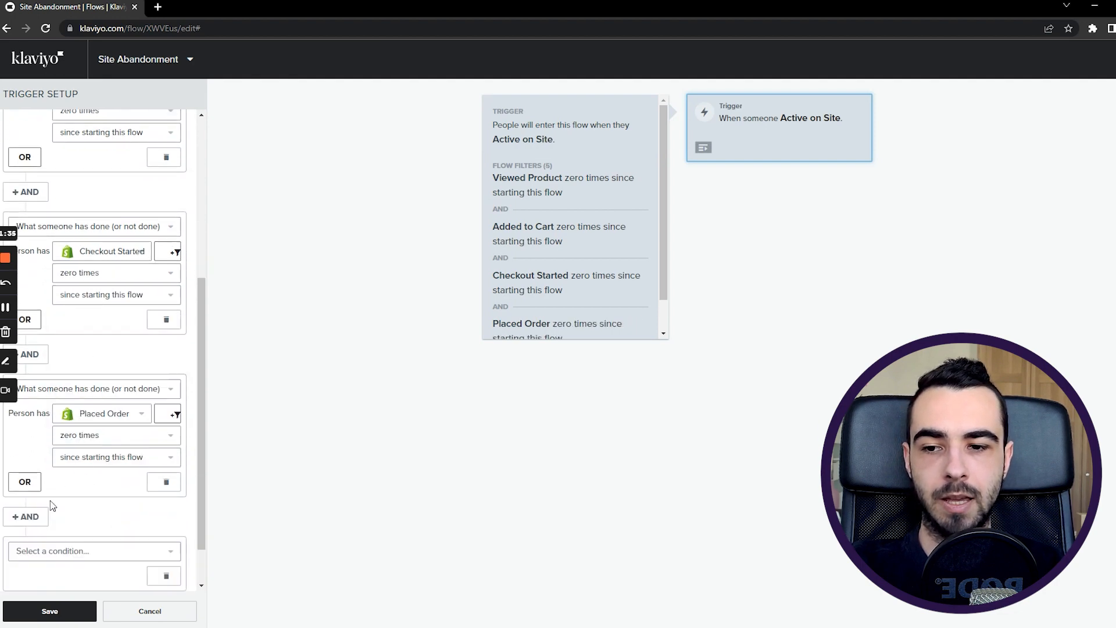
pyautogui.click(60, 496)
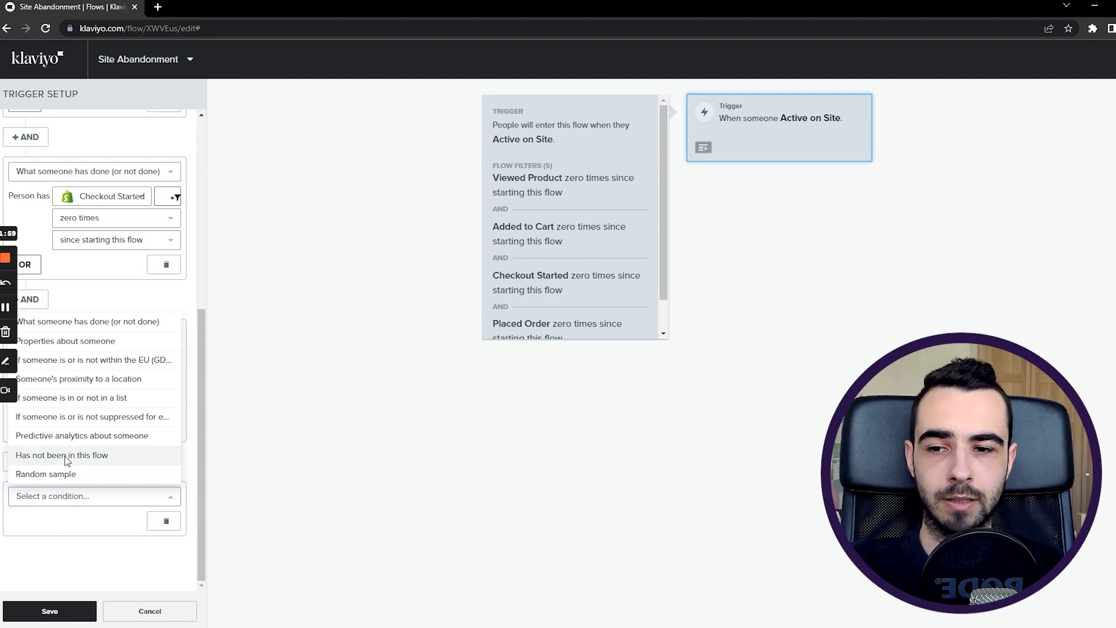
pyautogui.click(65, 457)
pyautogui.scroll(-2, 65, 457)
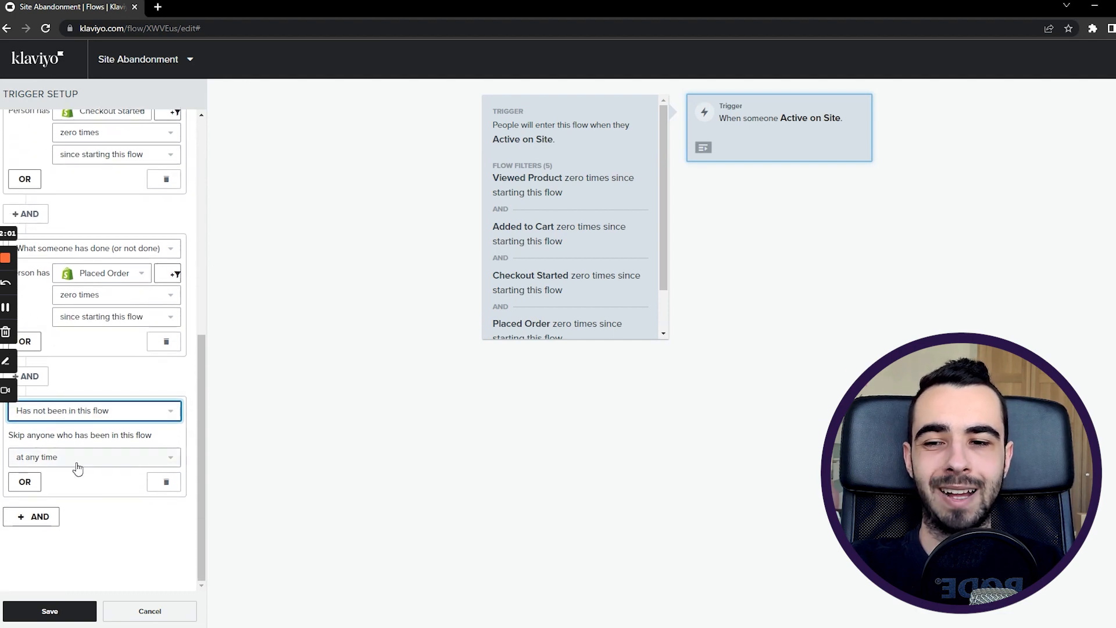
pyautogui.click(75, 462)
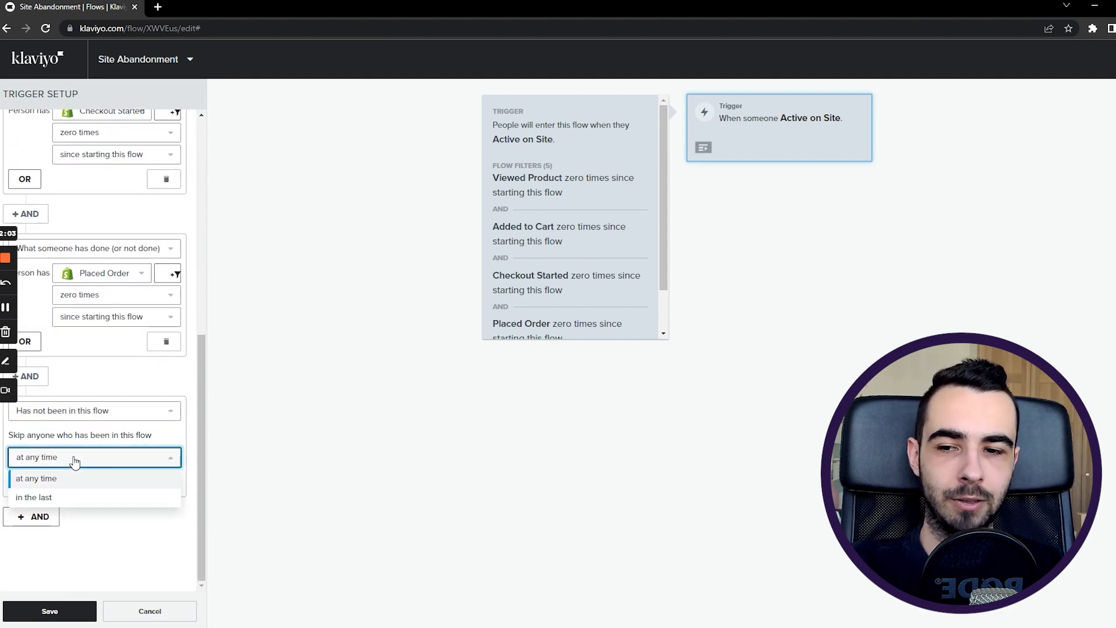
pyautogui.click(50, 496)
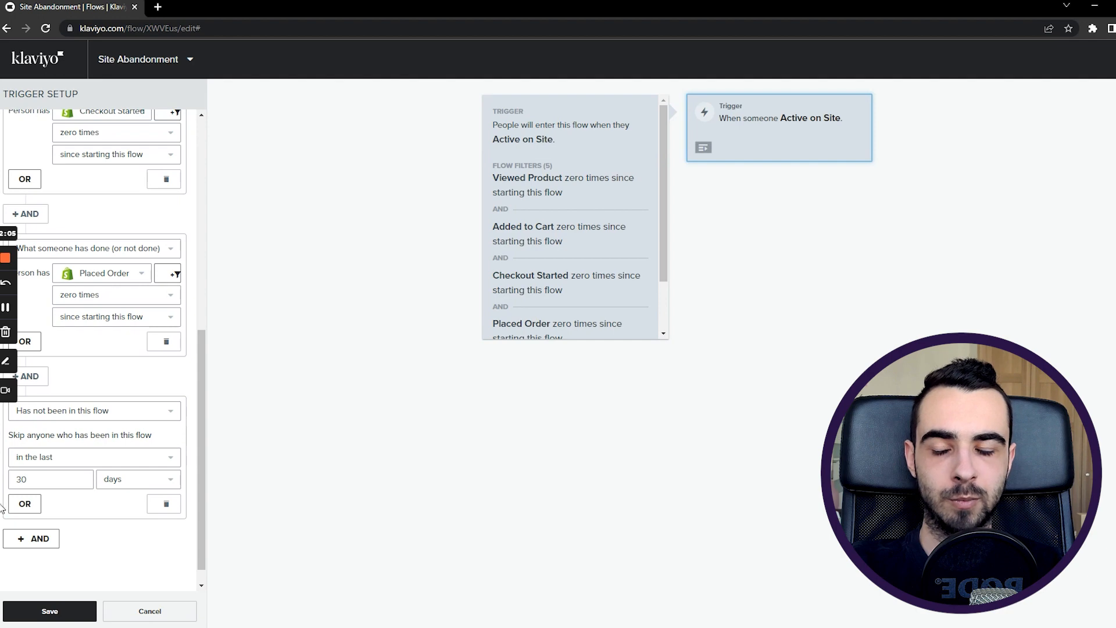
pyautogui.click(69, 609)
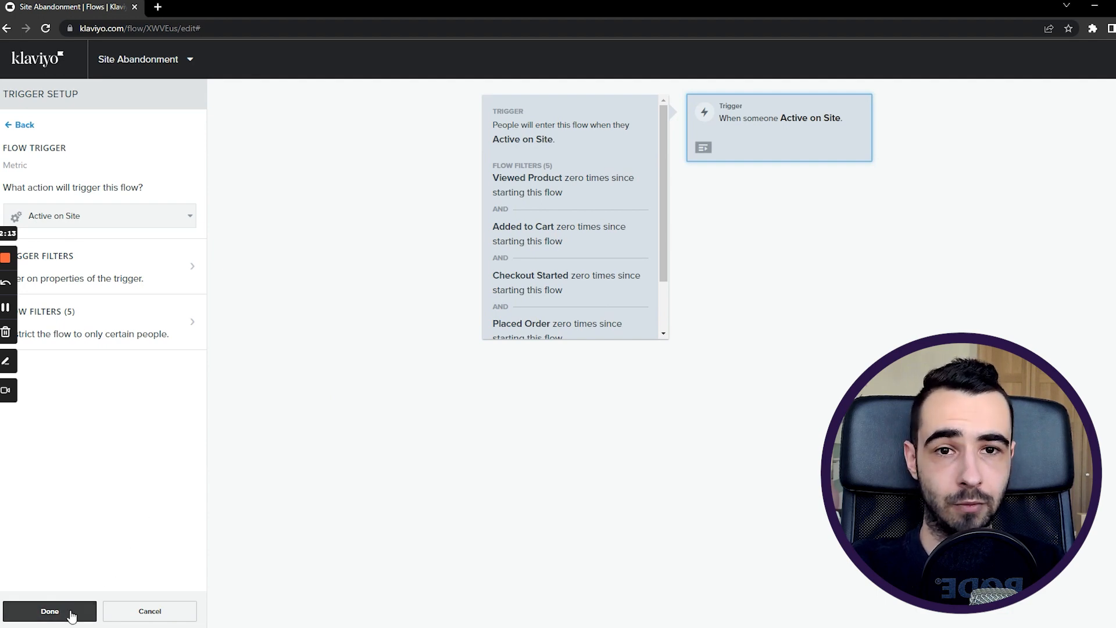
# - Check the flow filters in the trigger summary and finish the Active on Site trigger setup
pyautogui.scroll(-2, 557, 191)
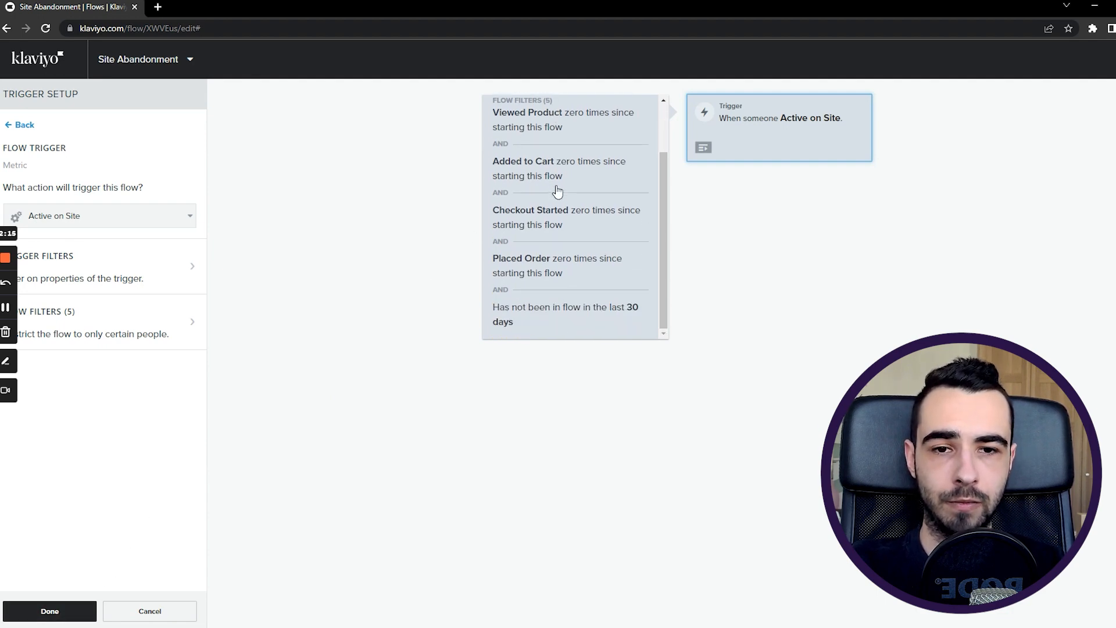
pyautogui.scroll(1, 555, 193)
pyautogui.scroll(-1, 505, 279)
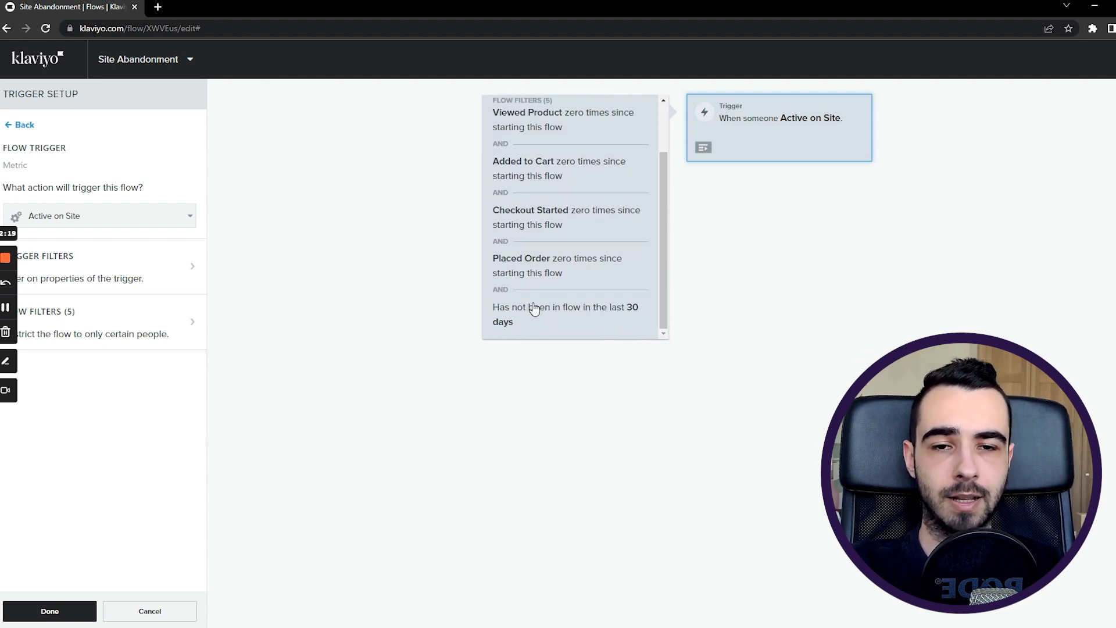
pyautogui.scroll(2, 533, 308)
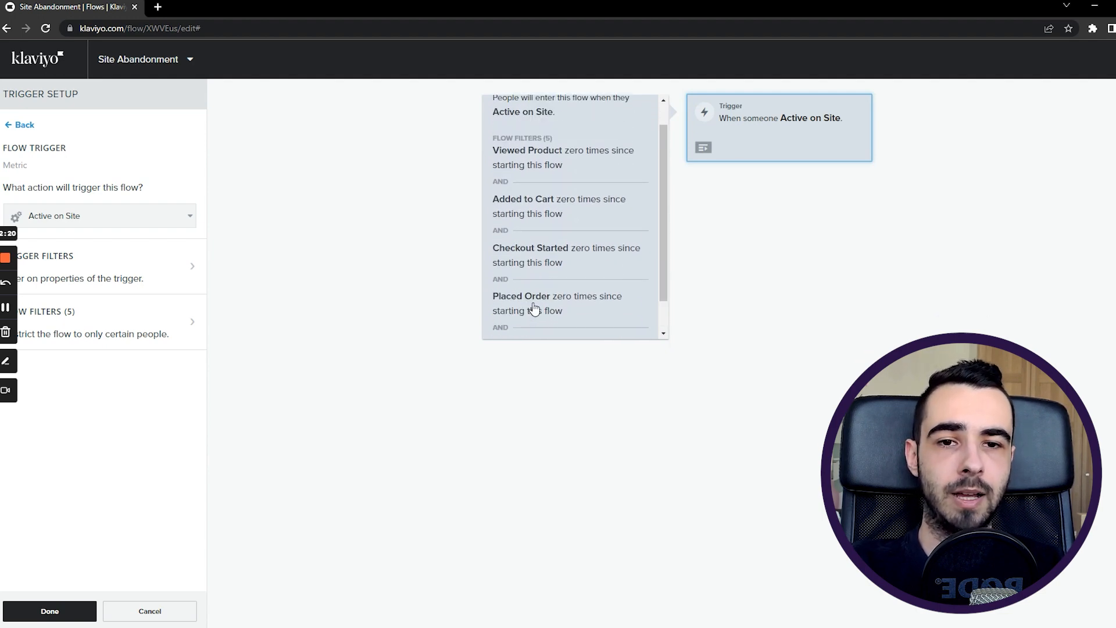
pyautogui.click(60, 608)
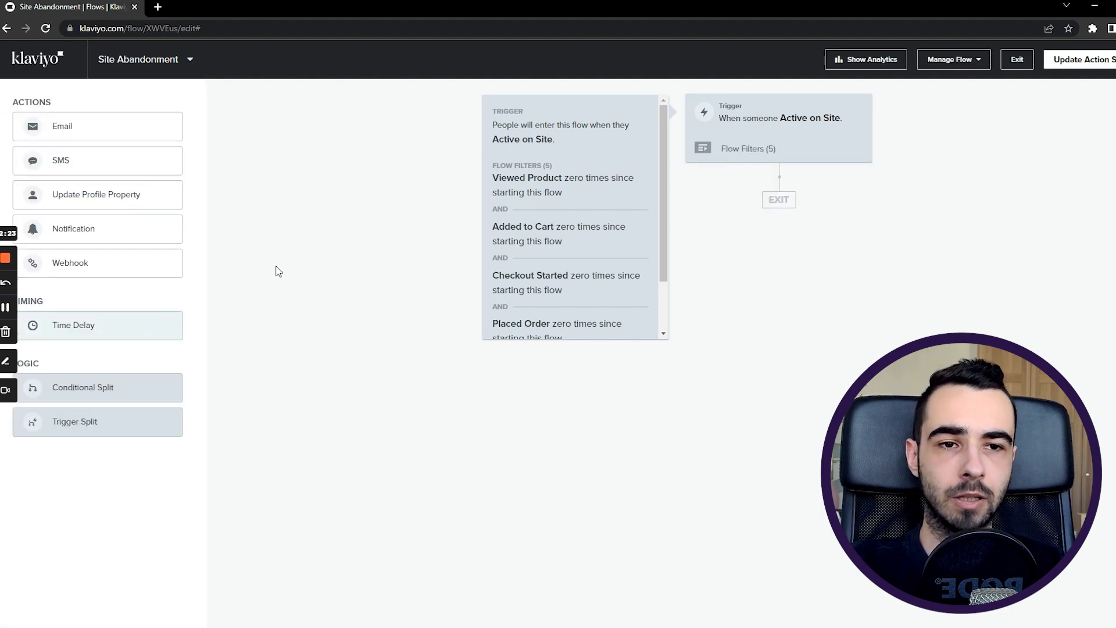
# - Add a time delay of 30 minutes directly after the trigger and save it
pyautogui.moveTo(99, 325); pyautogui.dragTo(715, 195)
pyautogui.click(15, 148)
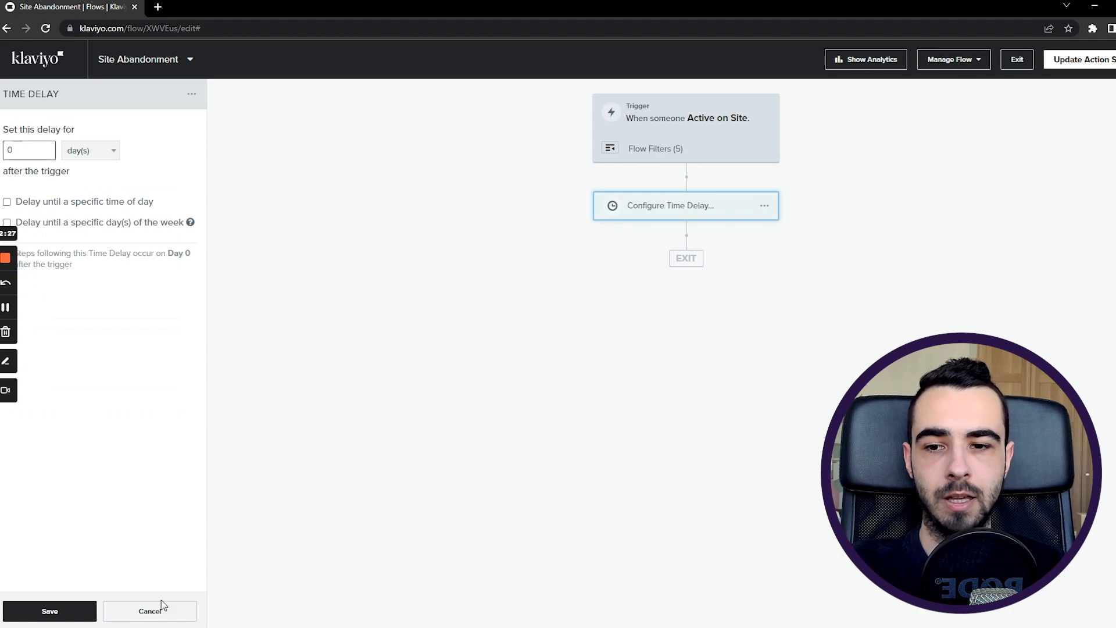
pyautogui.click(108, 154)
pyautogui.click(96, 209)
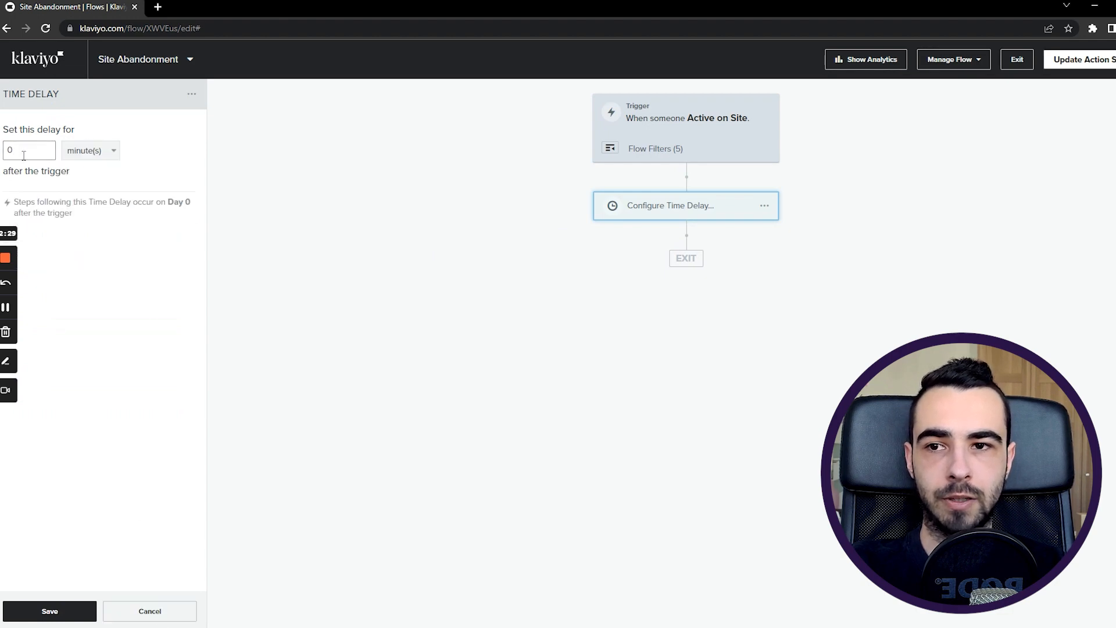
pyautogui.click(6, 150)
pyautogui.write('3')
pyautogui.click(73, 611)
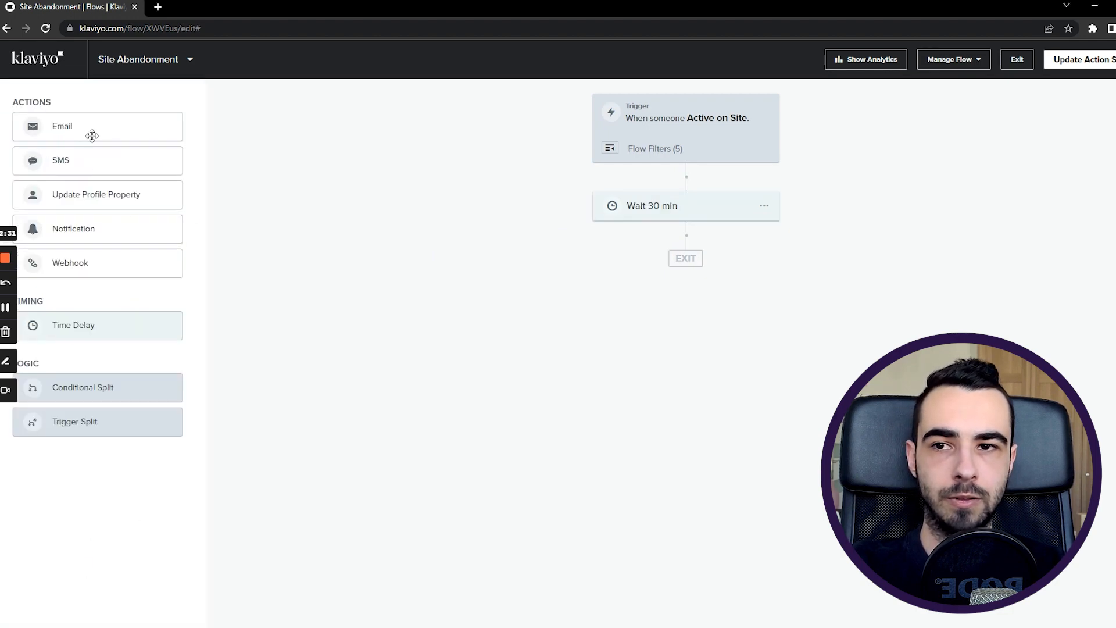
# - Add an email action after the 30-minute delay and exit the flow editor to the flows list
pyautogui.moveTo(92, 135); pyautogui.dragTo(699, 251)
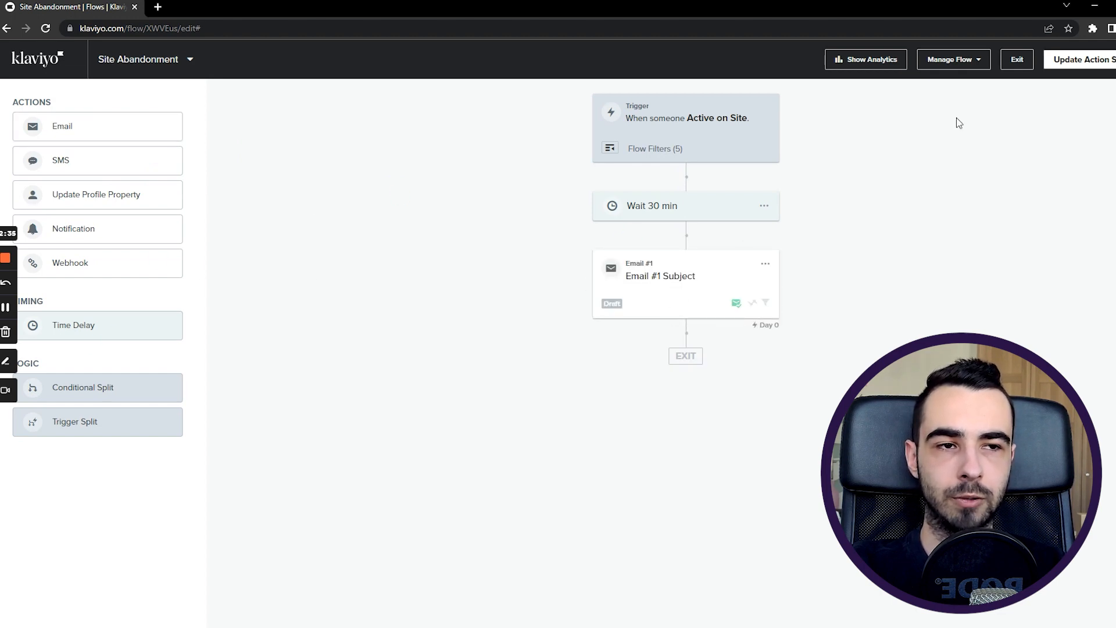
pyautogui.click(953, 59)
pyautogui.click(825, 177)
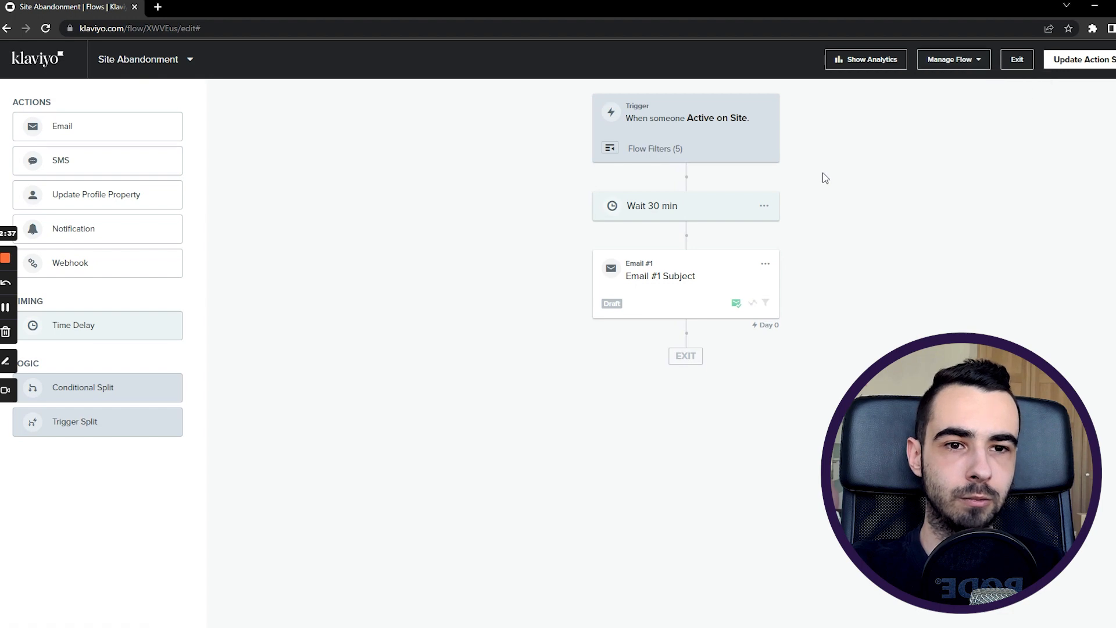
pyautogui.click(1017, 60)
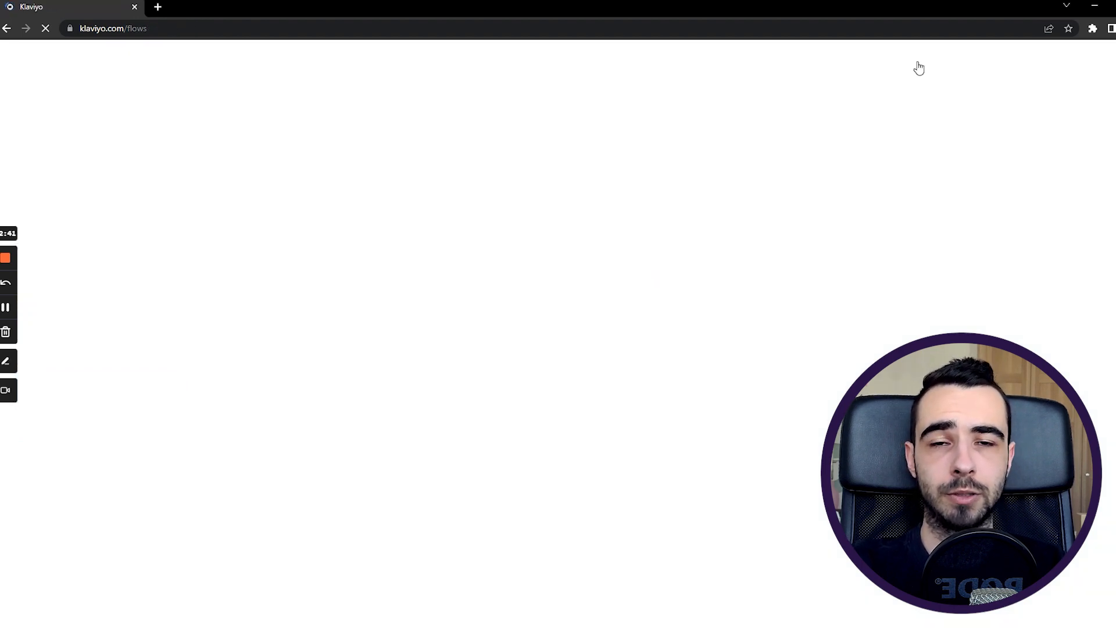